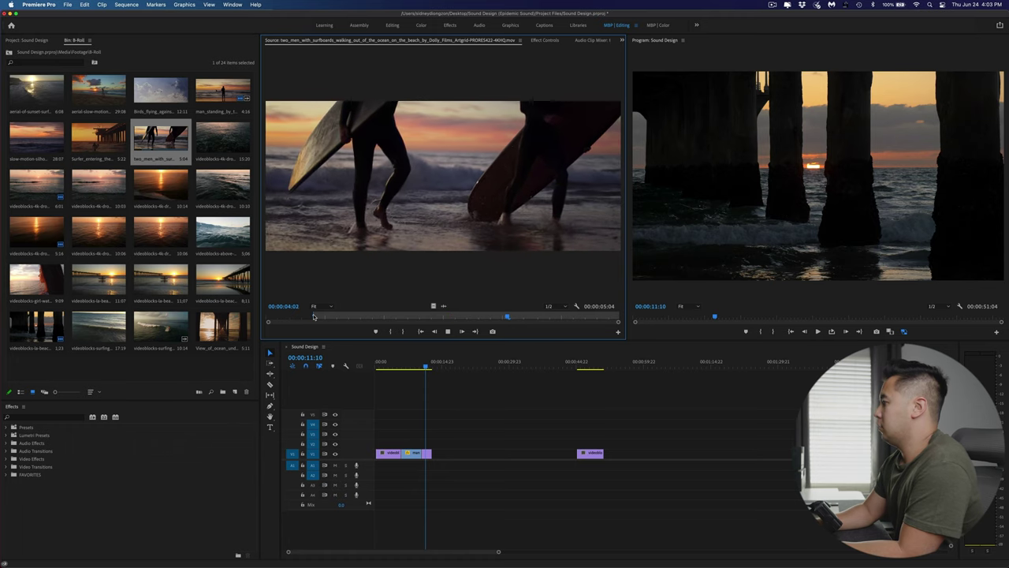
Add the surfboard clip, then trim the first drone sunset shot and place it near 0:00:44.
left_click_drag(465, 391, 446, 457)
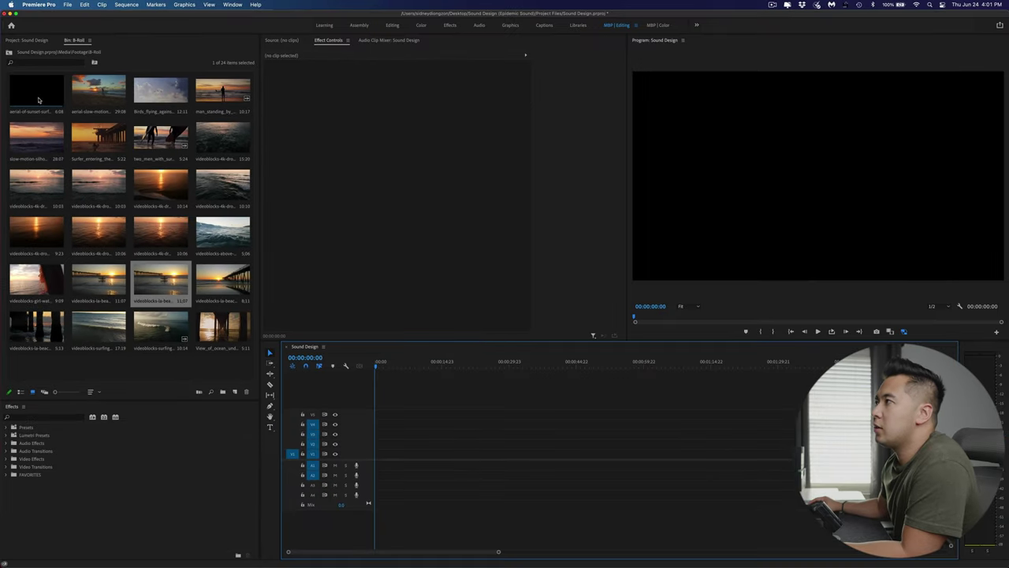
double_click(31, 181)
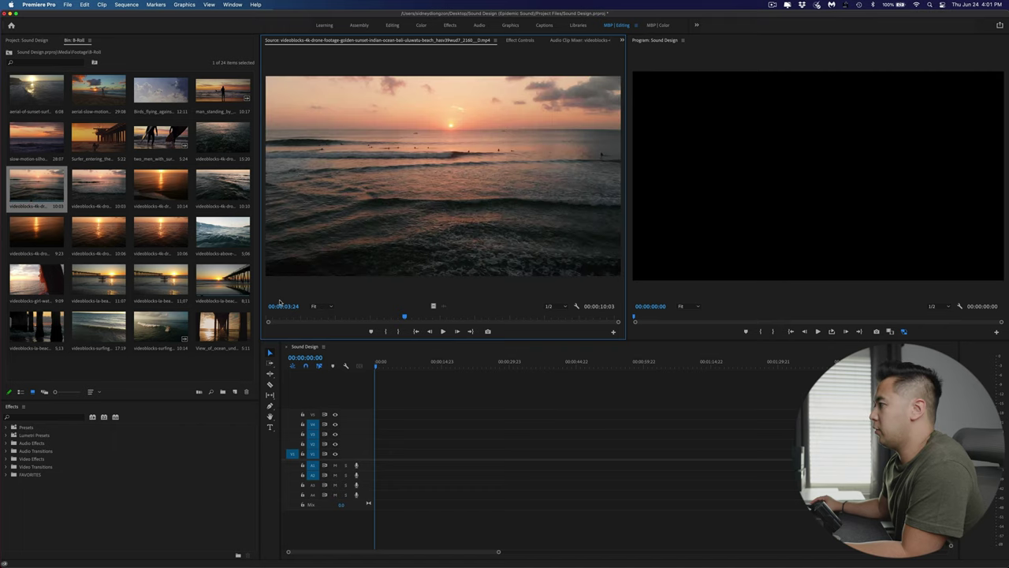
left_click(293, 316)
key("i")
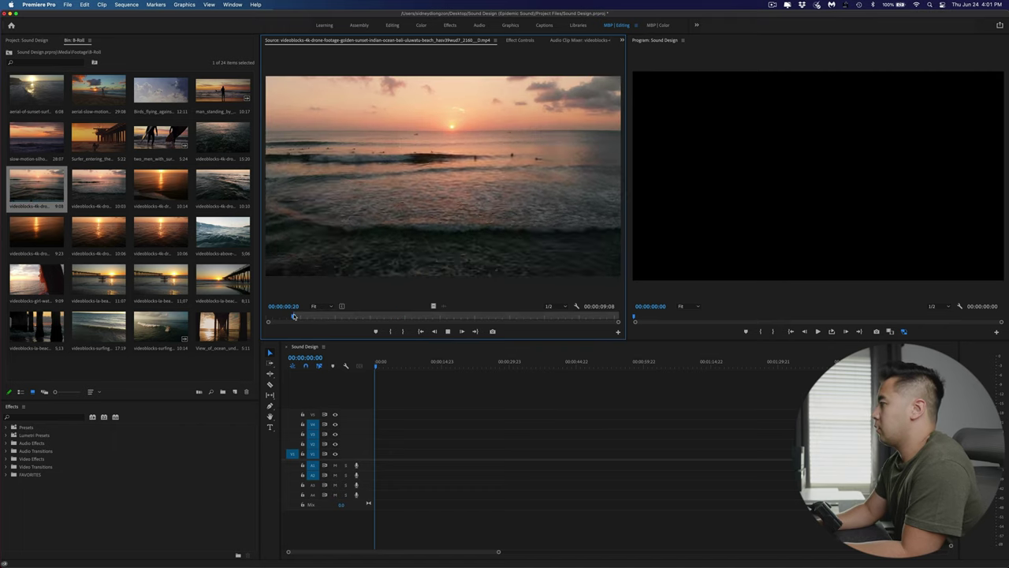
key("space")
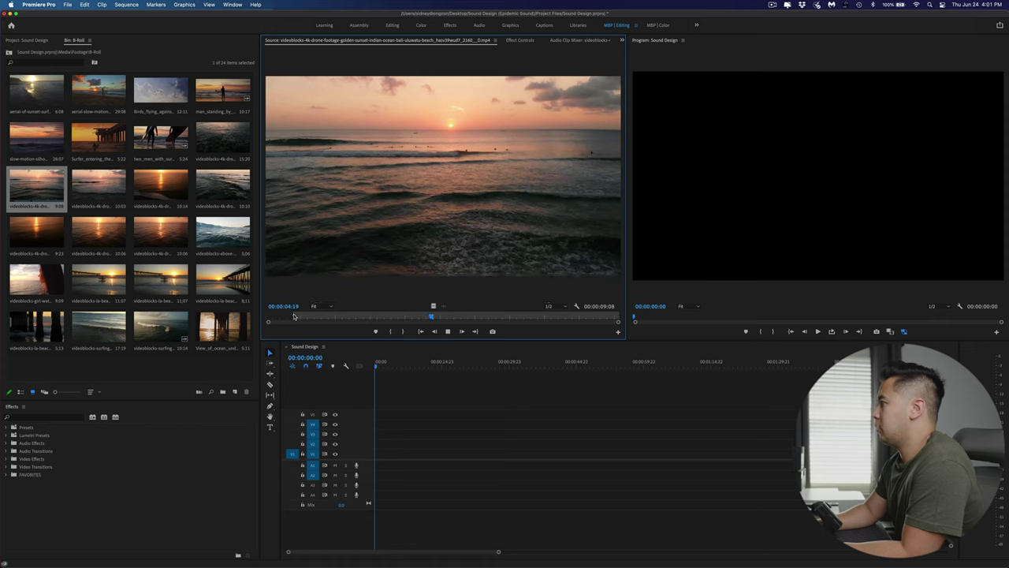
key("space")
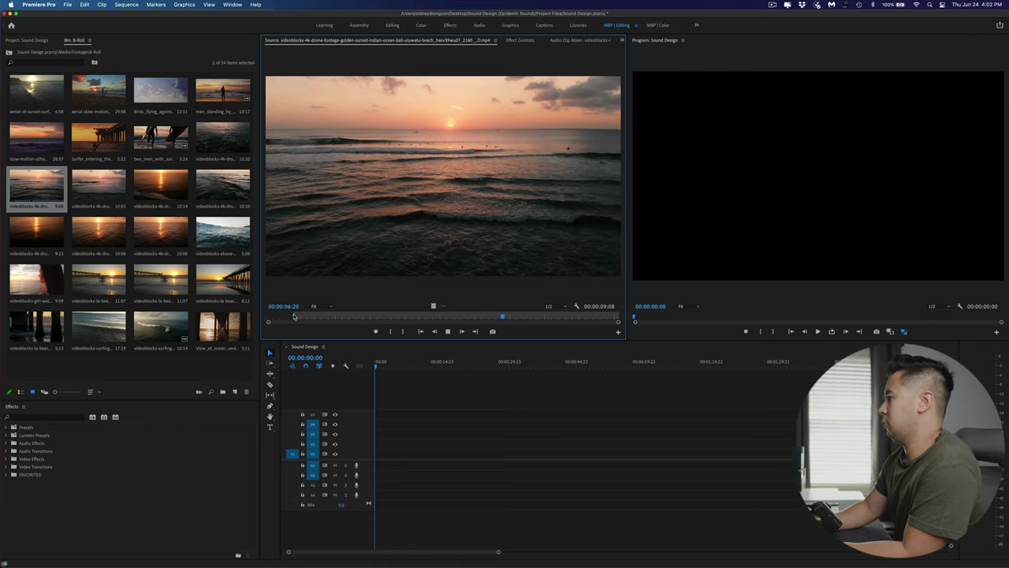
key("o")
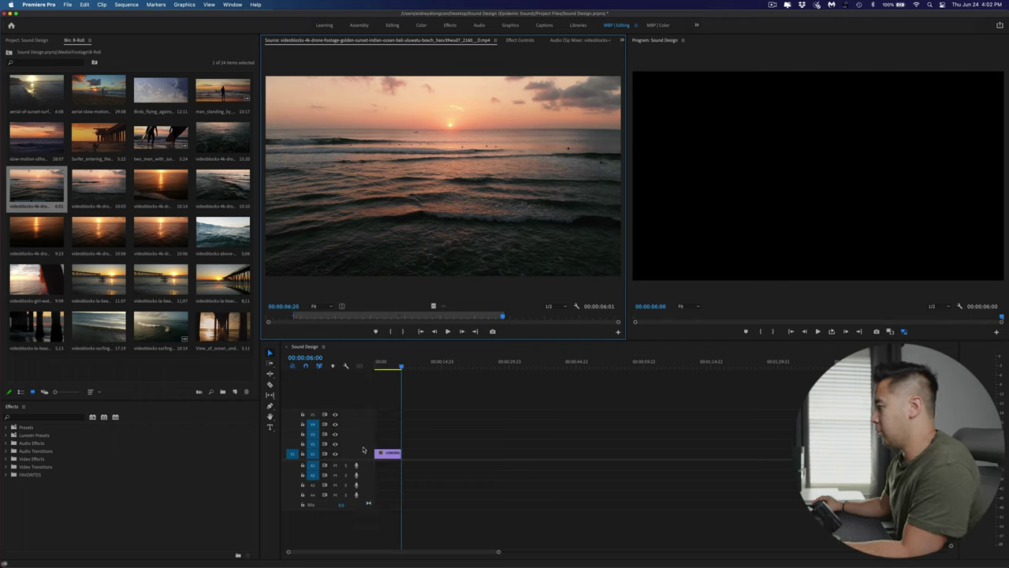
left_click_drag(387, 453, 565, 453)
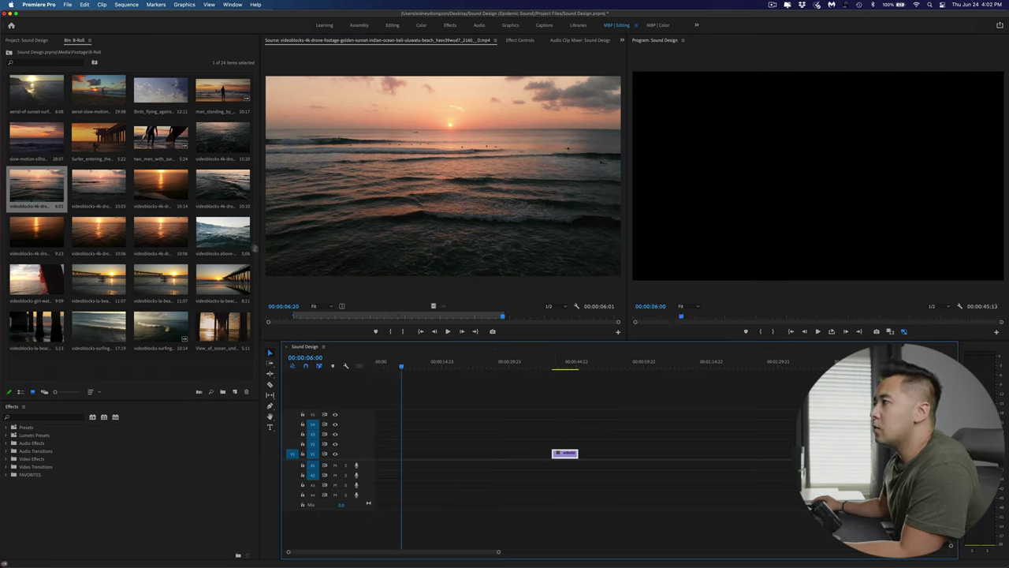
Trim the second drone clip from 00:00:01:00 to 00:00:06:15, insert it, and move the first clip to the start.
double_click(46, 236)
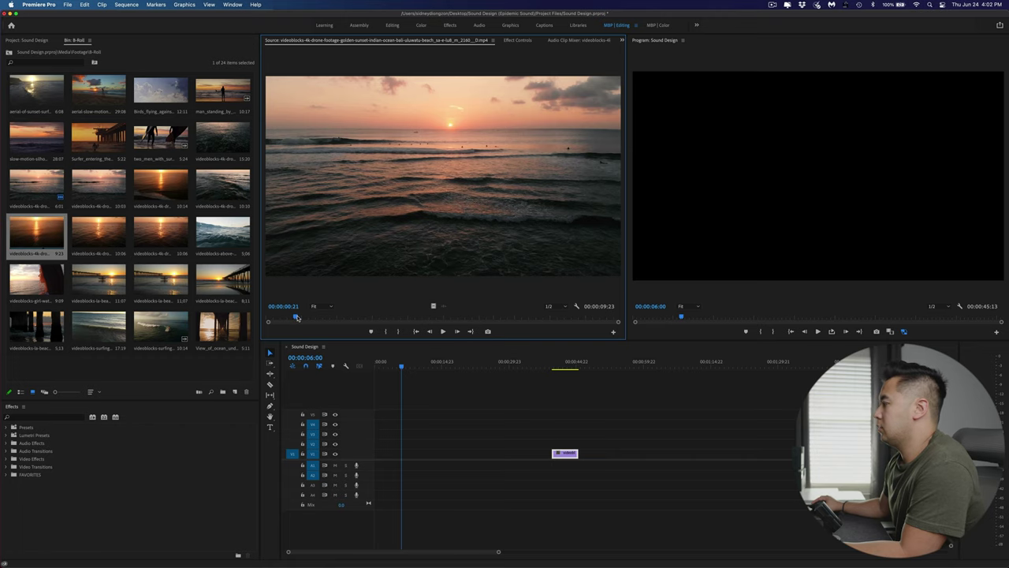
left_click_drag(297, 317, 300, 317)
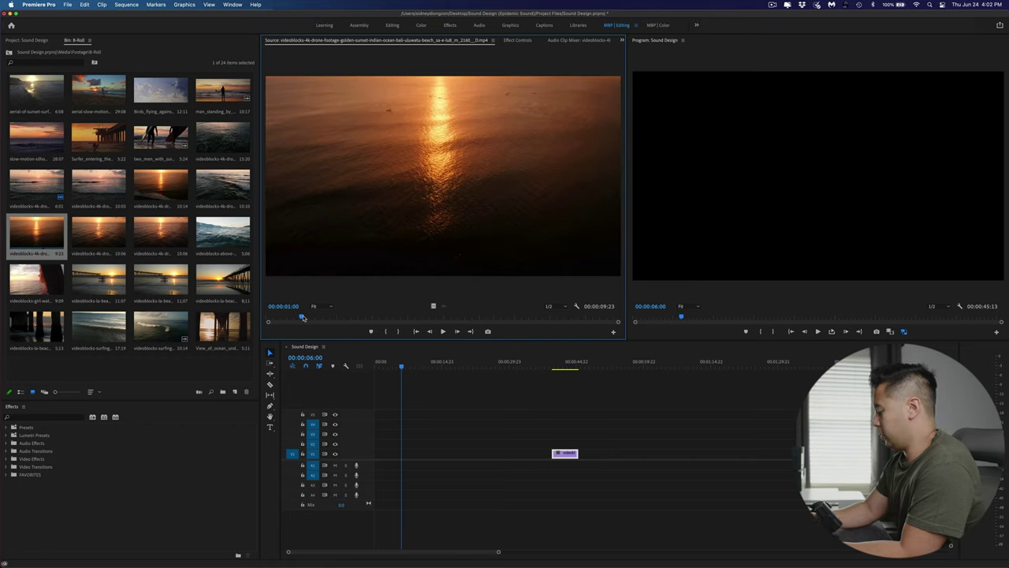
key("i")
key("space")
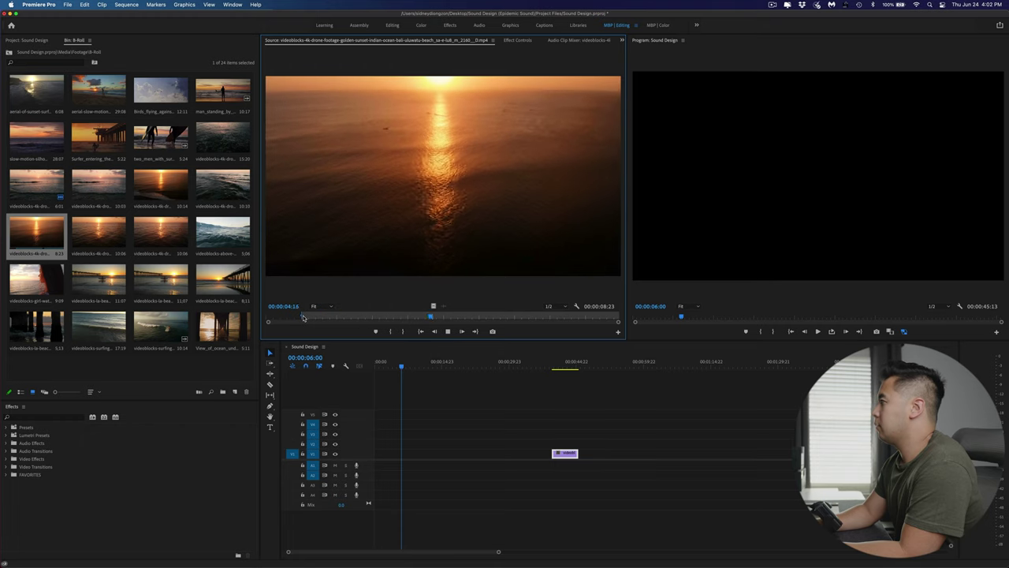
key("space")
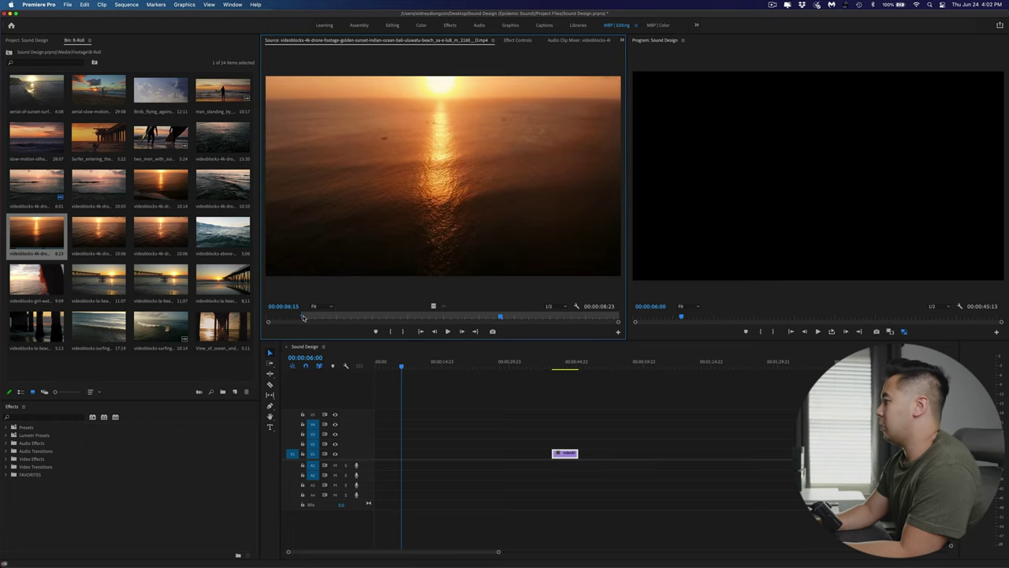
key("o")
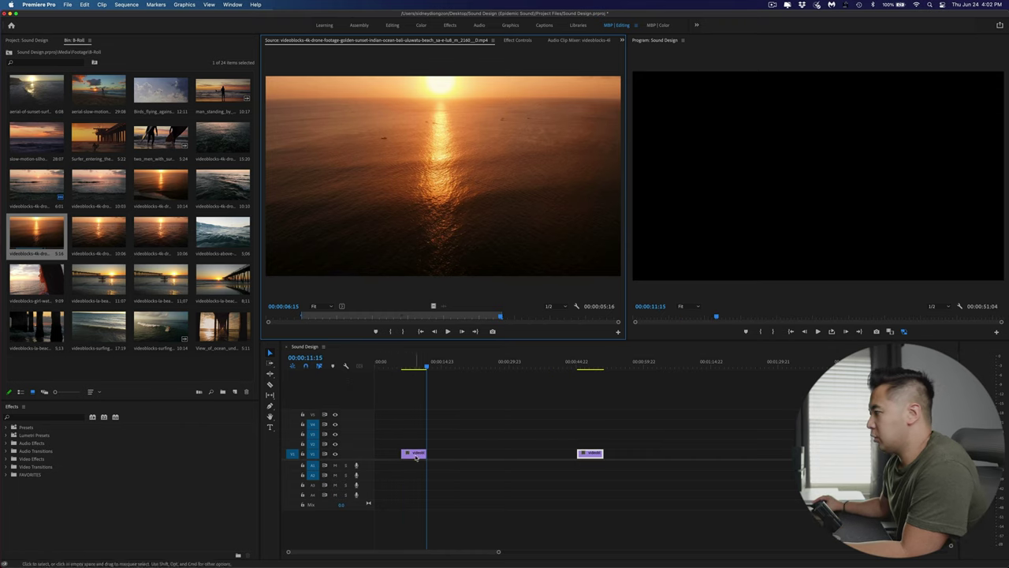
left_click_drag(415, 456, 390, 456)
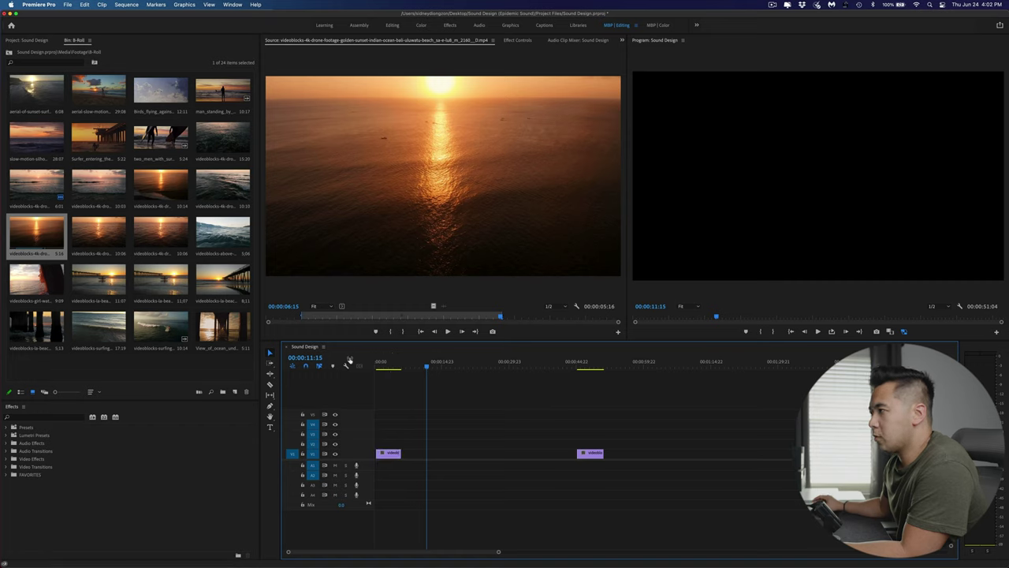
Review the sequence, then mark In points on the standing surfer and pier clips and insert them.
left_click_drag(387, 361, 380, 362)
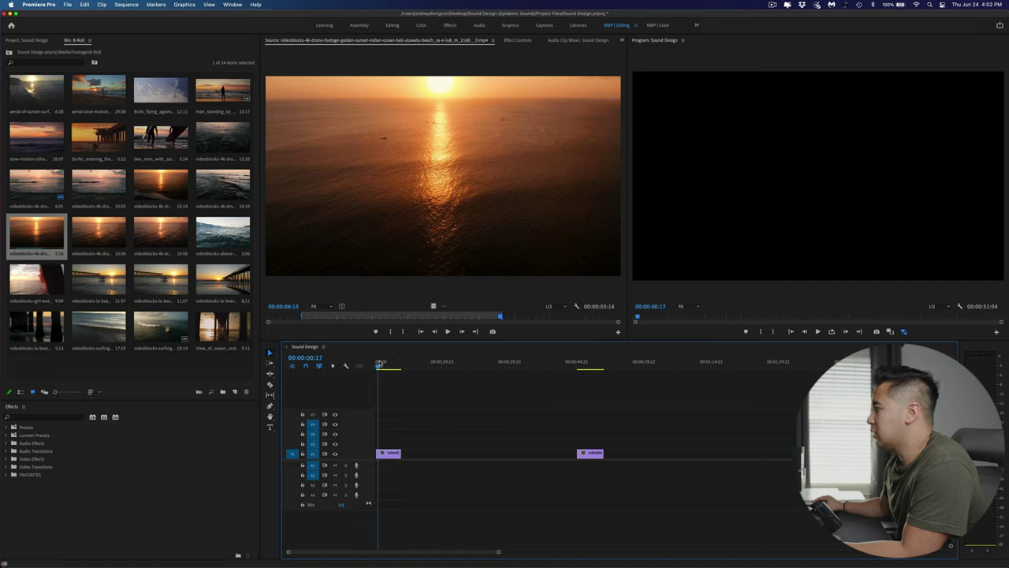
left_click_drag(573, 364, 580, 364)
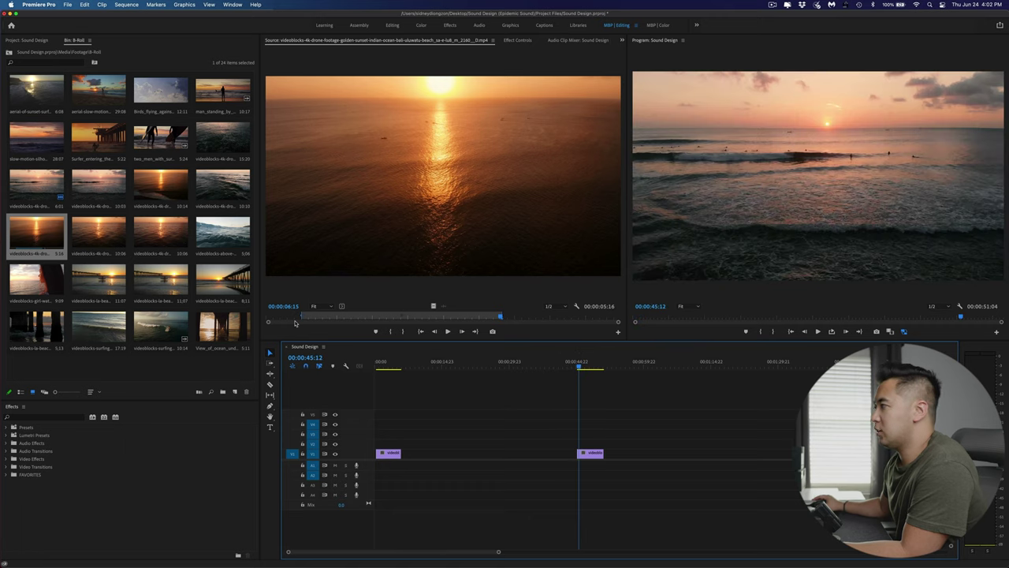
double_click(211, 99)
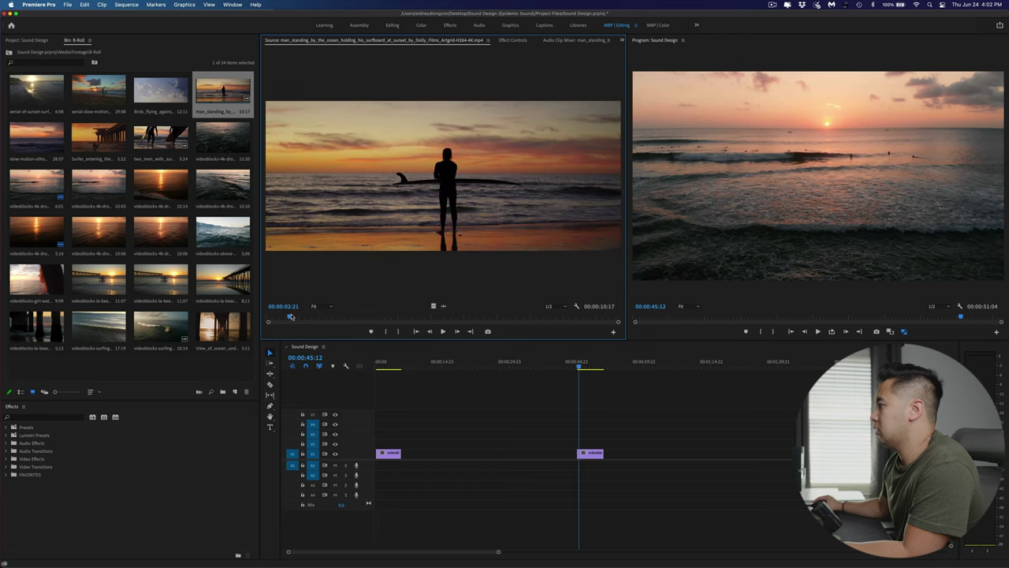
key("i")
key("space")
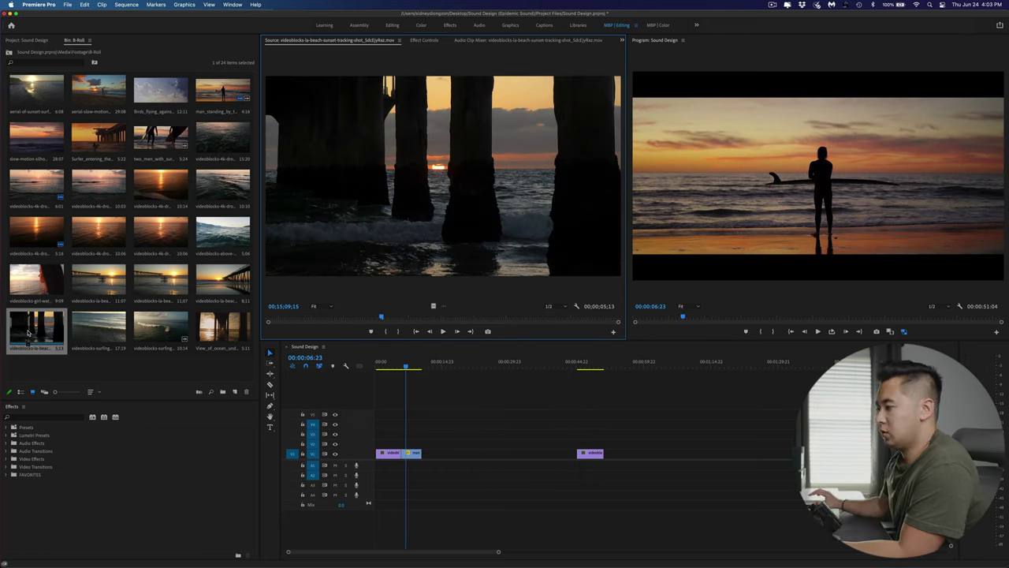
key("i")
key("space")
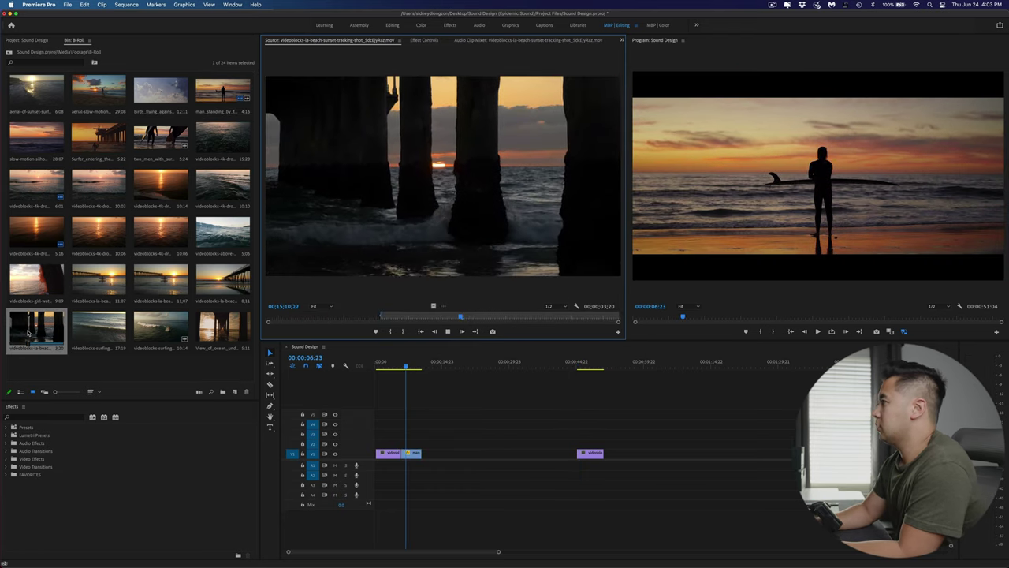
key(".")
Trim the two-men-with-surfboards clip to end at 00:00:04:06 and add it after the opening clips.
double_click(161, 137)
key("space")
key("o")
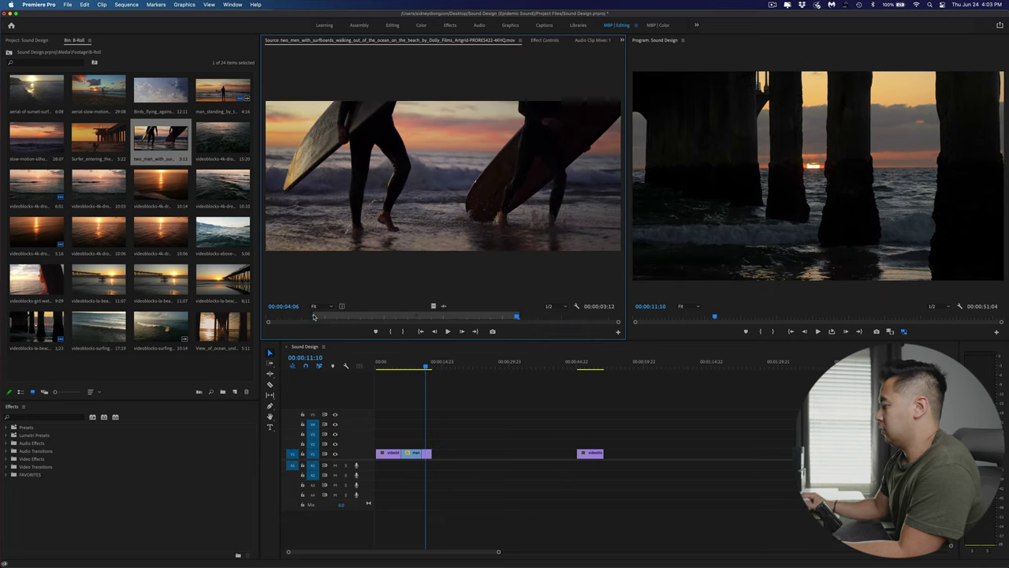
left_click_drag(461, 347, 440, 454)
Preview the birds and slow-motion wave clips, play the sequence and render its previews.
double_click(152, 96)
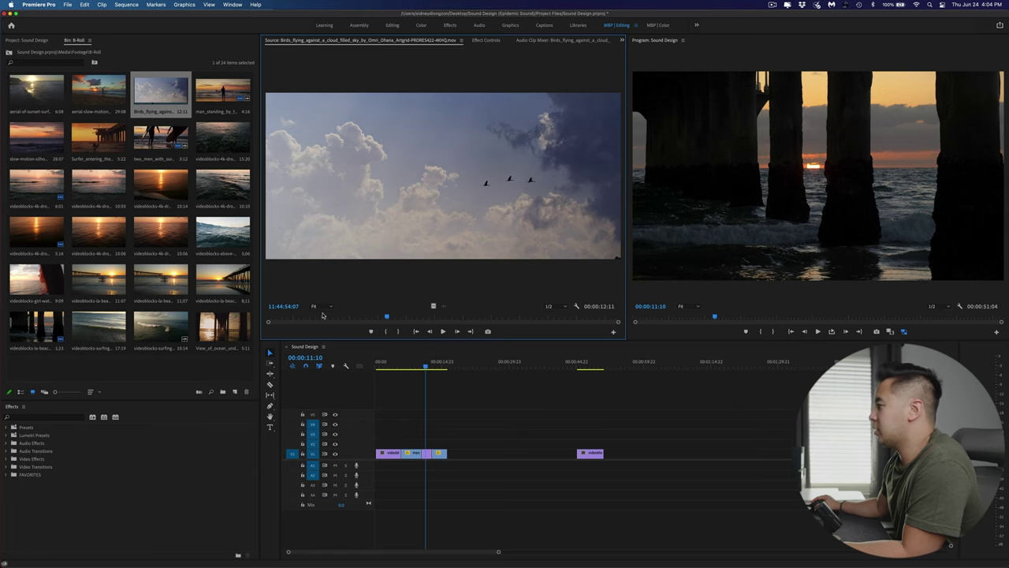
double_click(41, 144)
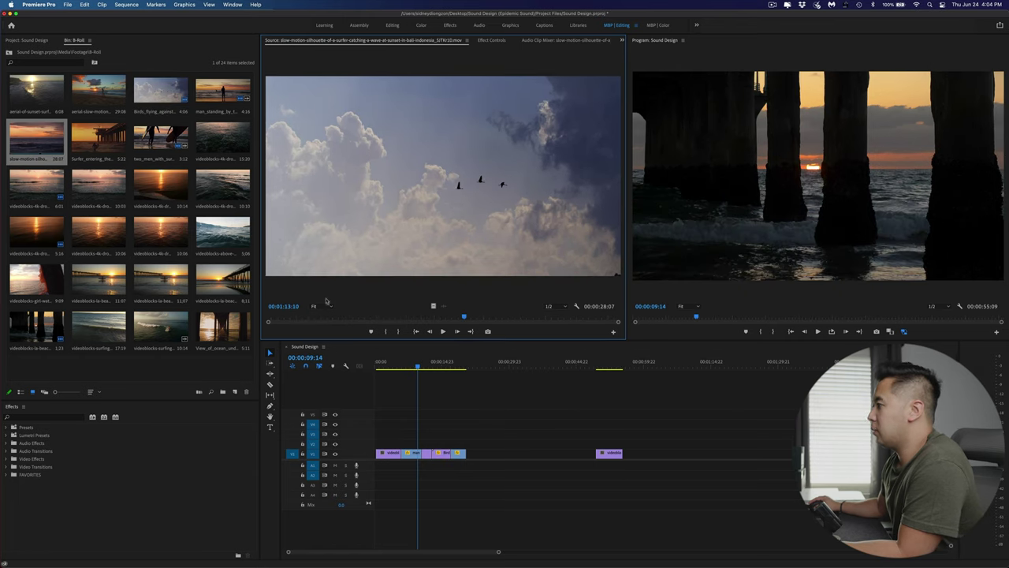
left_click_drag(347, 320, 454, 318)
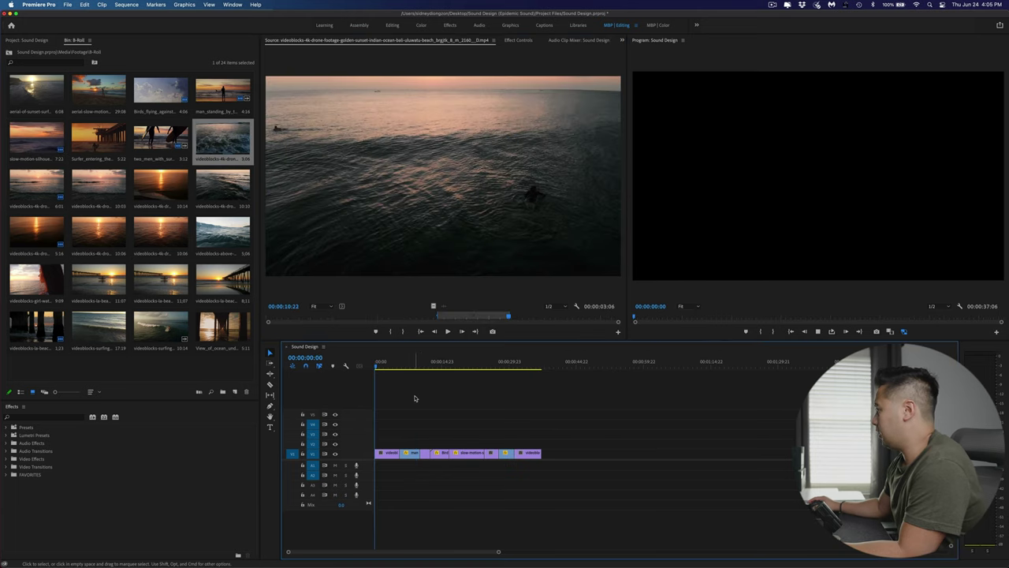
key("space")
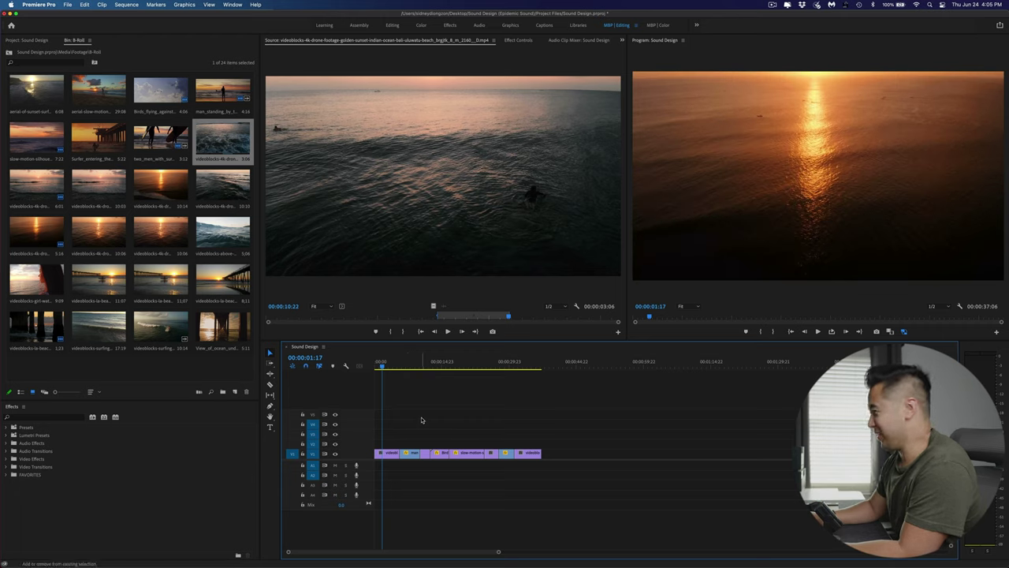
key("Return")
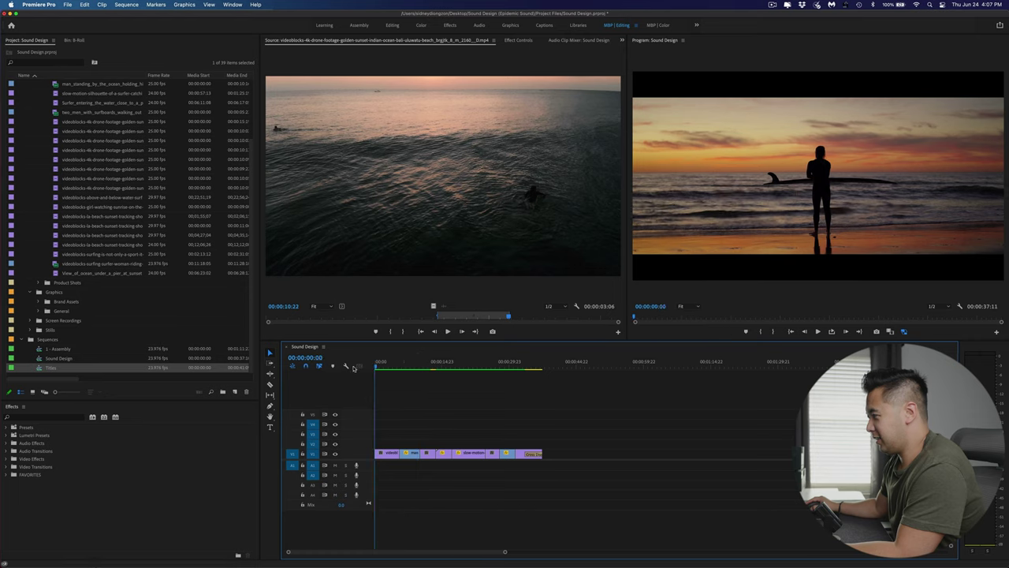
Stretch the Cinematic Bars overlay on V2 across the whole sequence, save the project, and render previews.
key("Home")
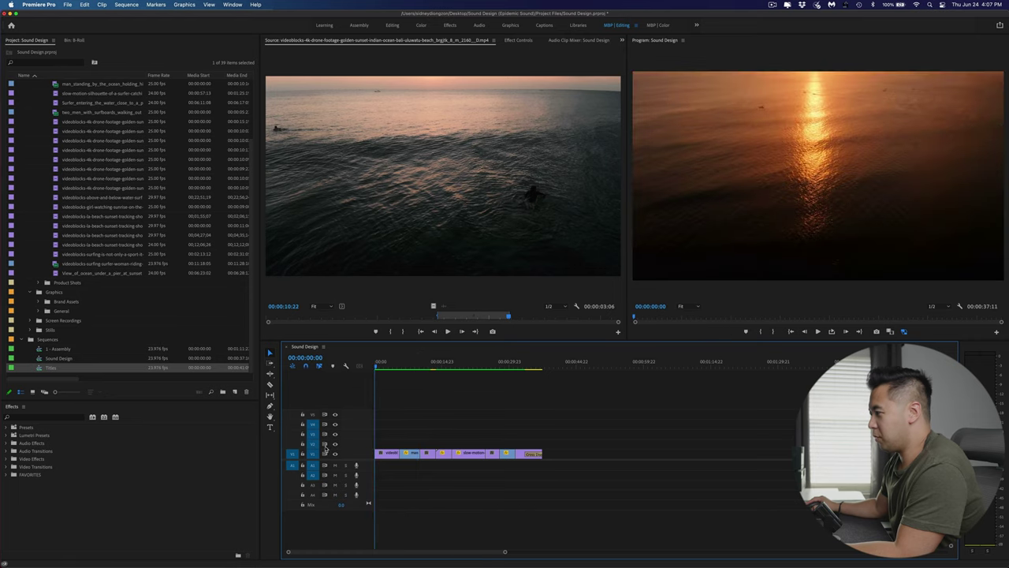
key("super+v")
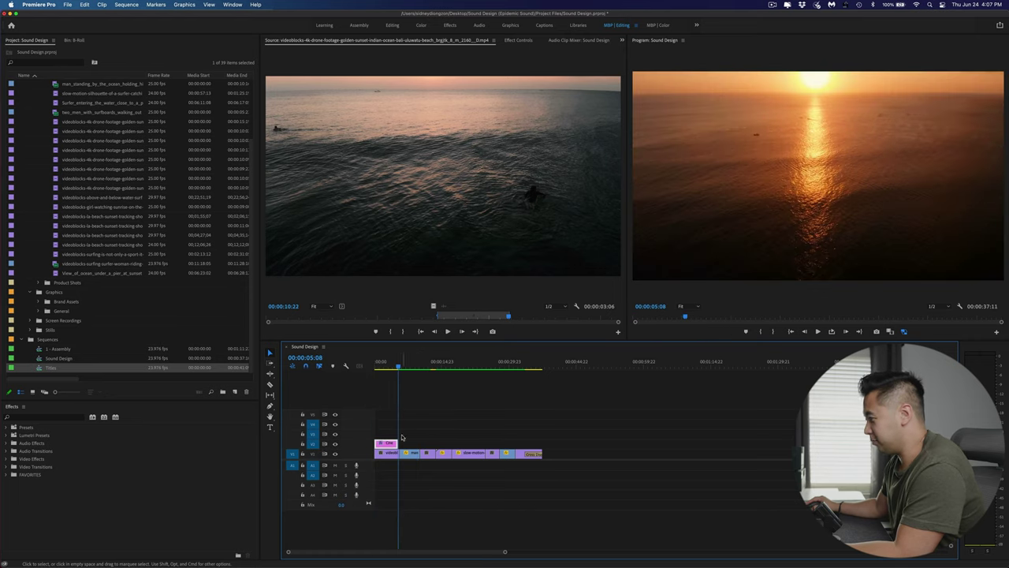
left_click_drag(399, 443, 541, 443)
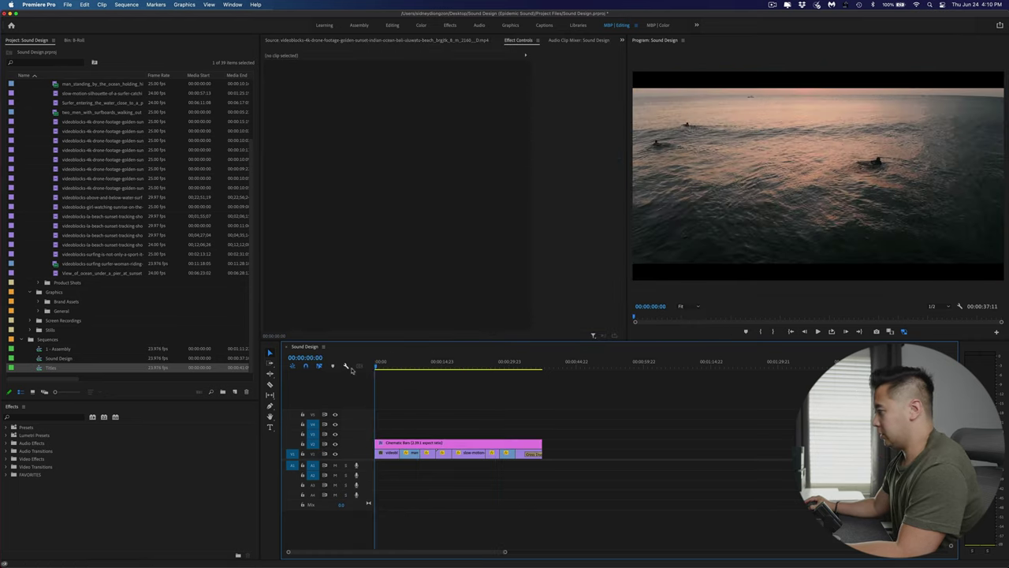
key("cmd+s")
key("Return")
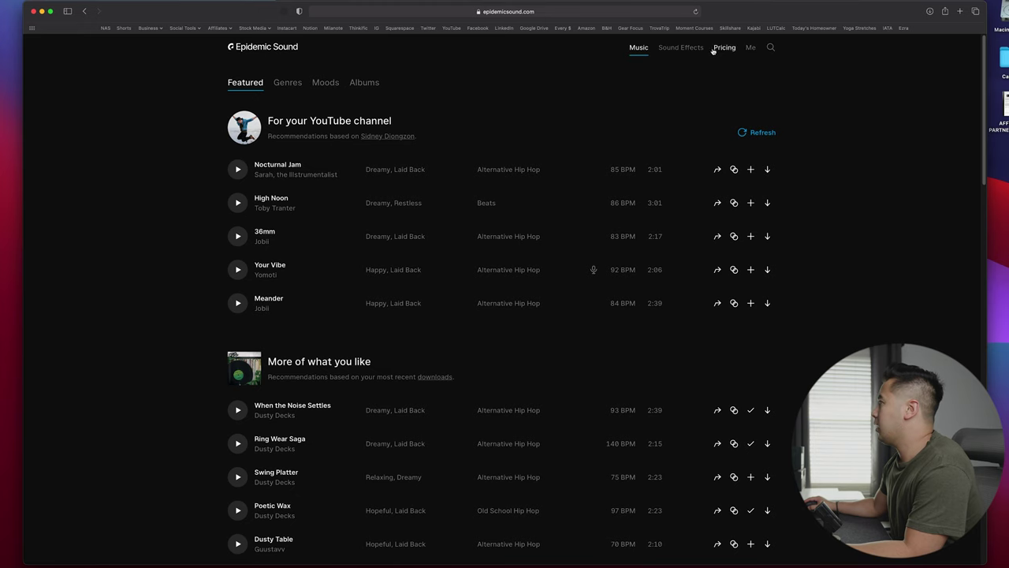
Open the Waves sound-effects category and filter it by the ambience tag.
left_click(692, 49)
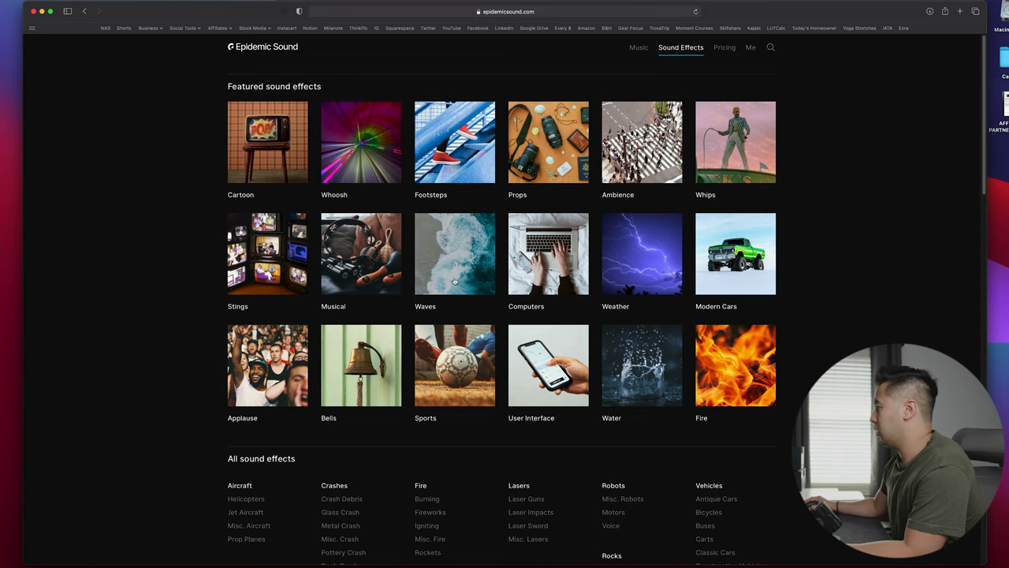
left_click(454, 280)
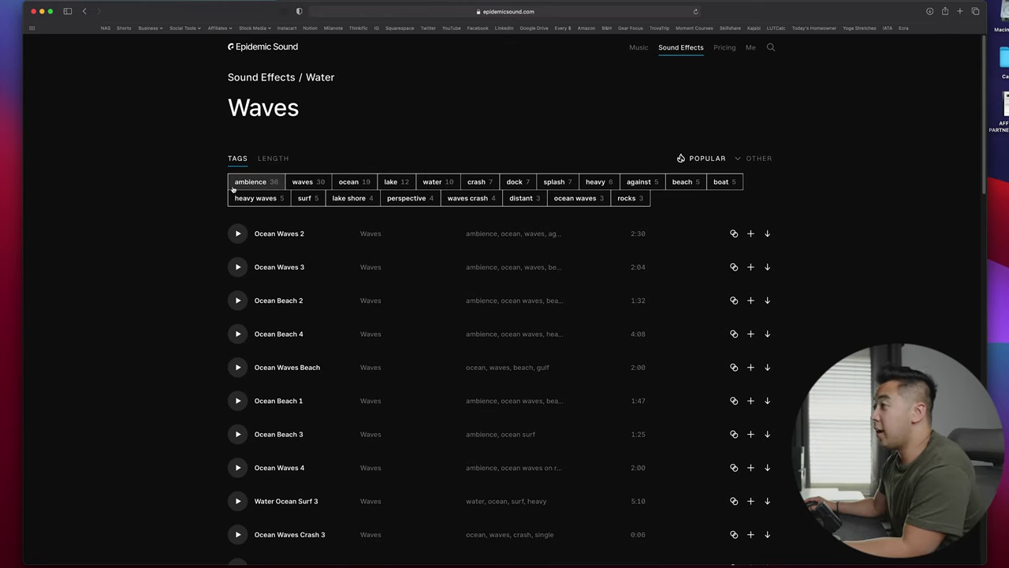
left_click(244, 183)
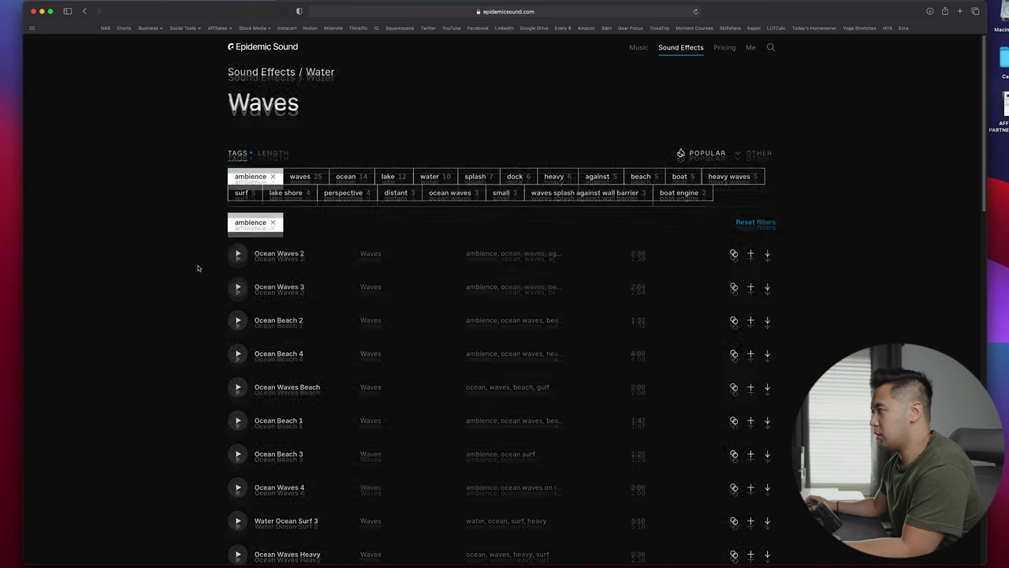
Preview Ocean Waves 2 and another wave sound with the volume turned up.
scroll(198, 264, "down", 1)
left_click(238, 254)
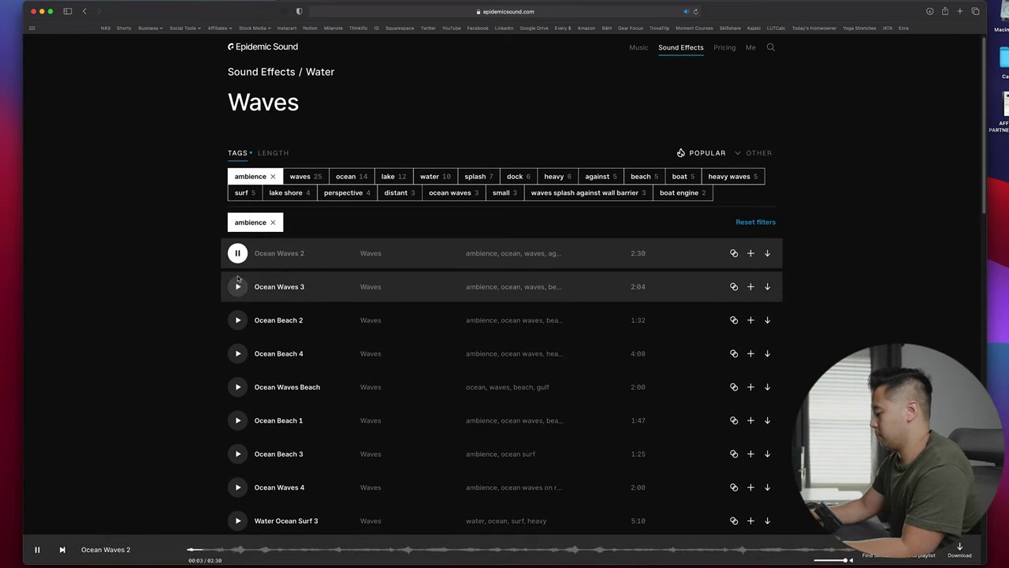
key("XF86AudioRaiseVolume")
key("XF86AudioRaiseVolume")
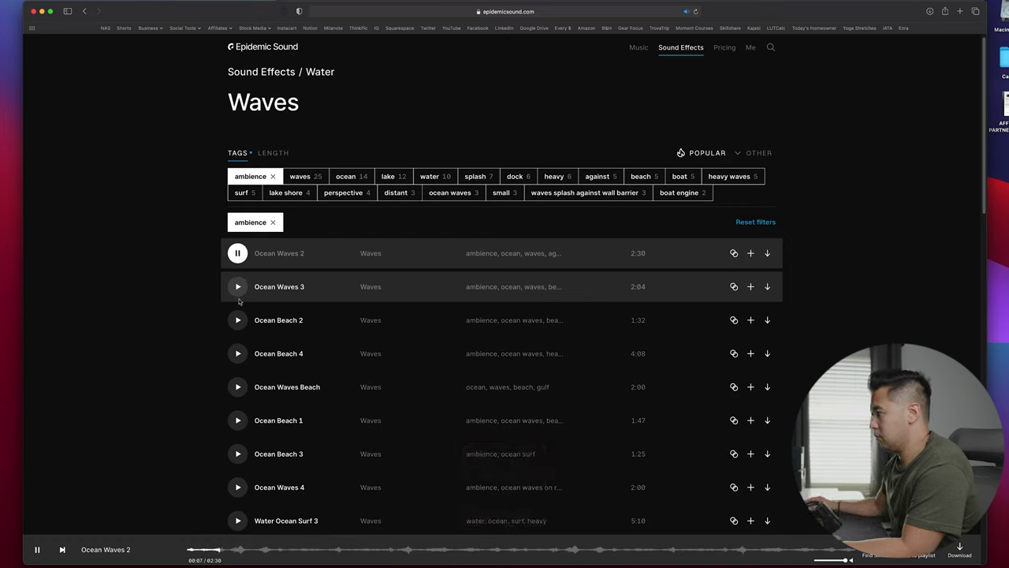
left_click(237, 420)
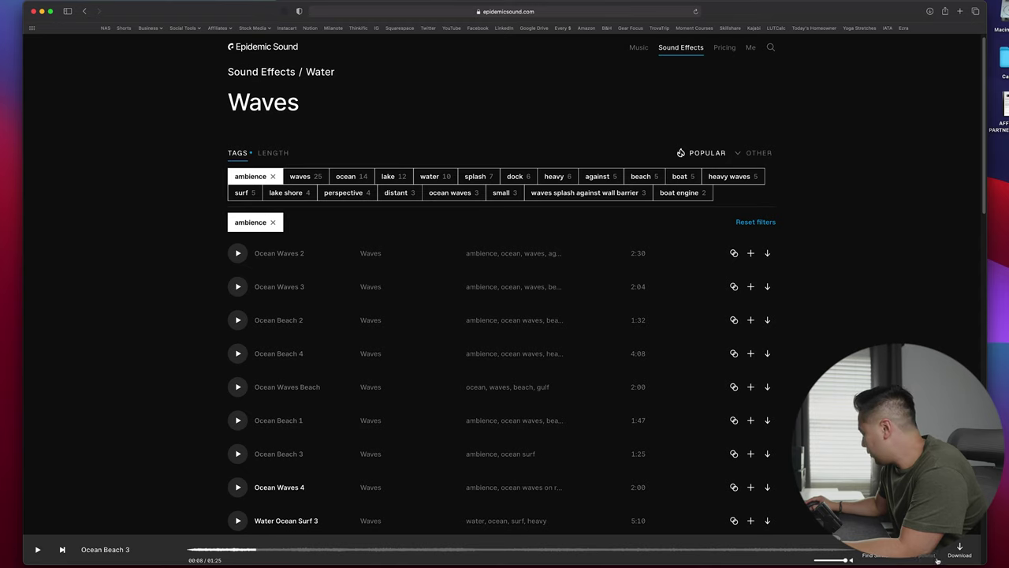
Download the Ocean Beach 3 and Ocean Beach 1 wave sounds.
left_click(955, 546)
left_click(615, 340)
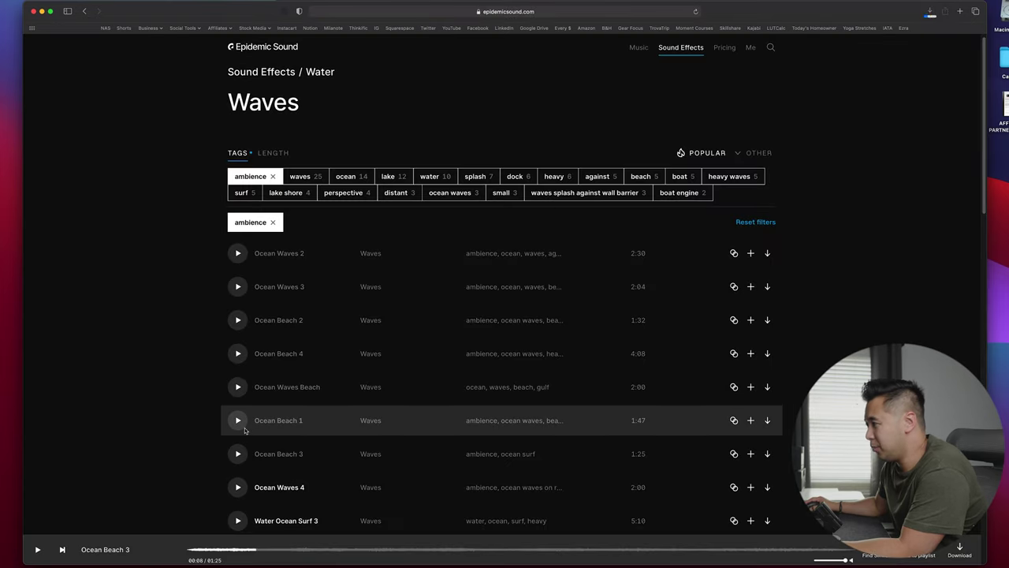
left_click(238, 422)
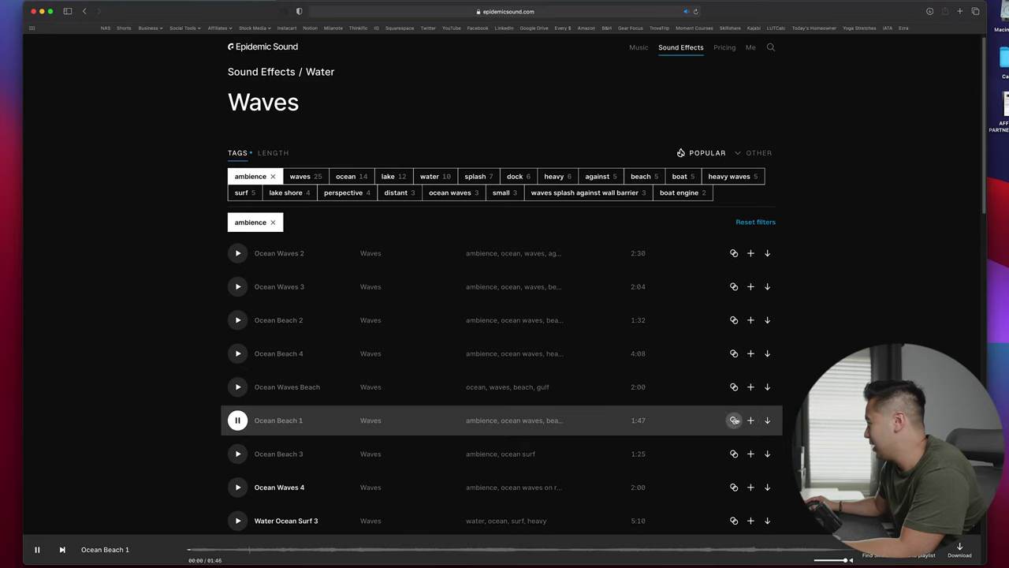
left_click(238, 421)
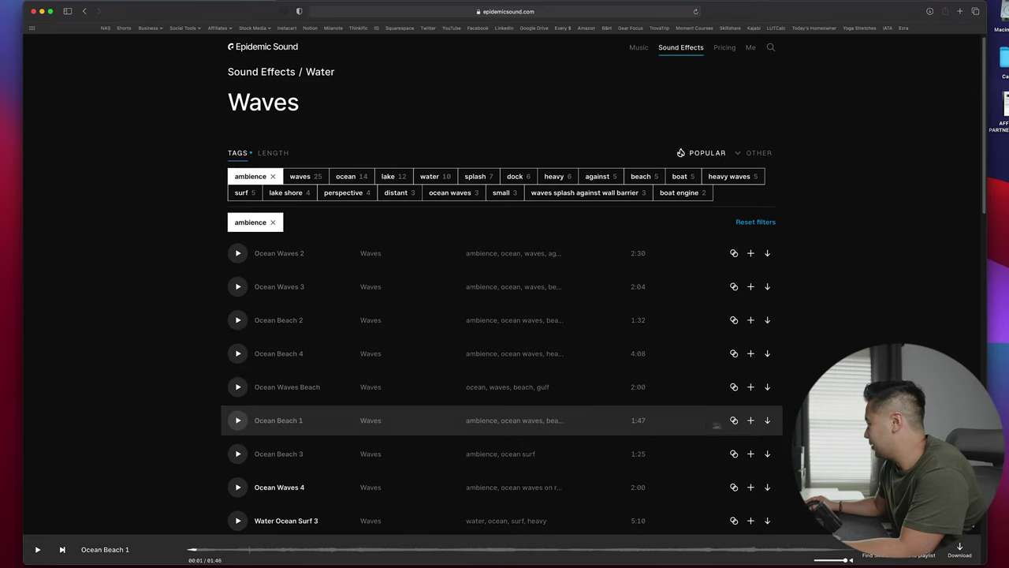
left_click(765, 421)
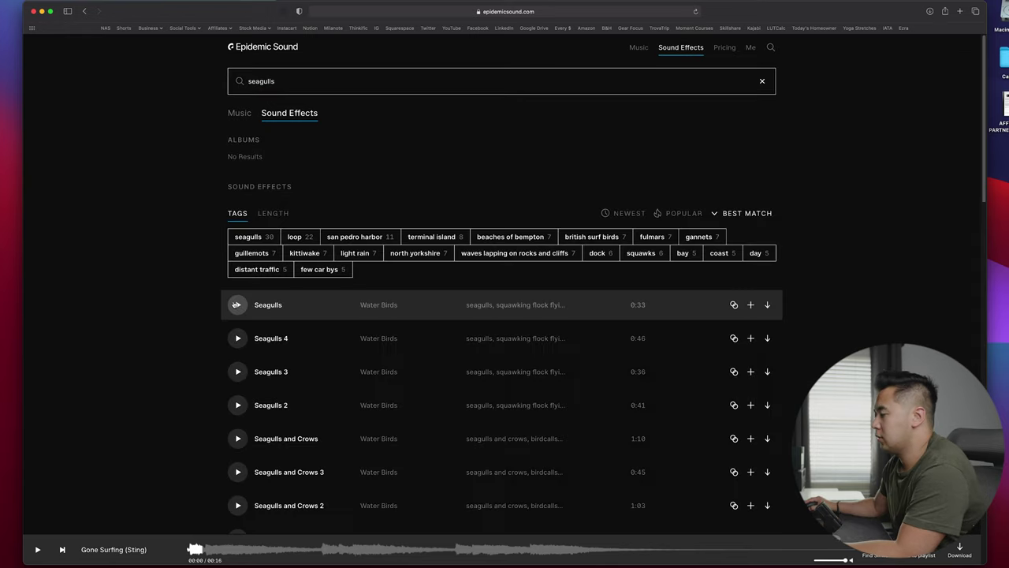
Preview the first Seagulls search result and download it as a WAV.
left_click(237, 304)
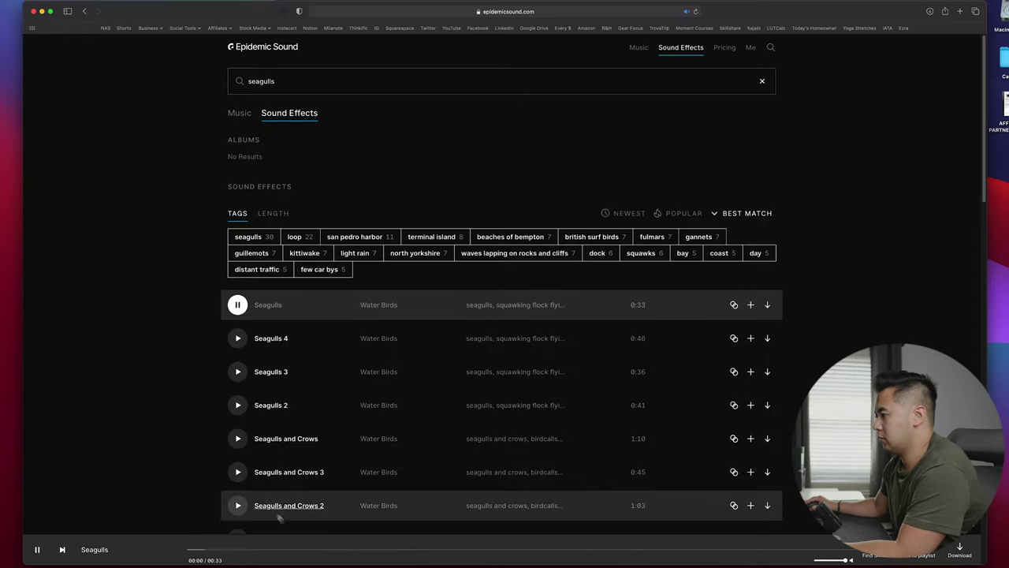
left_click(290, 549)
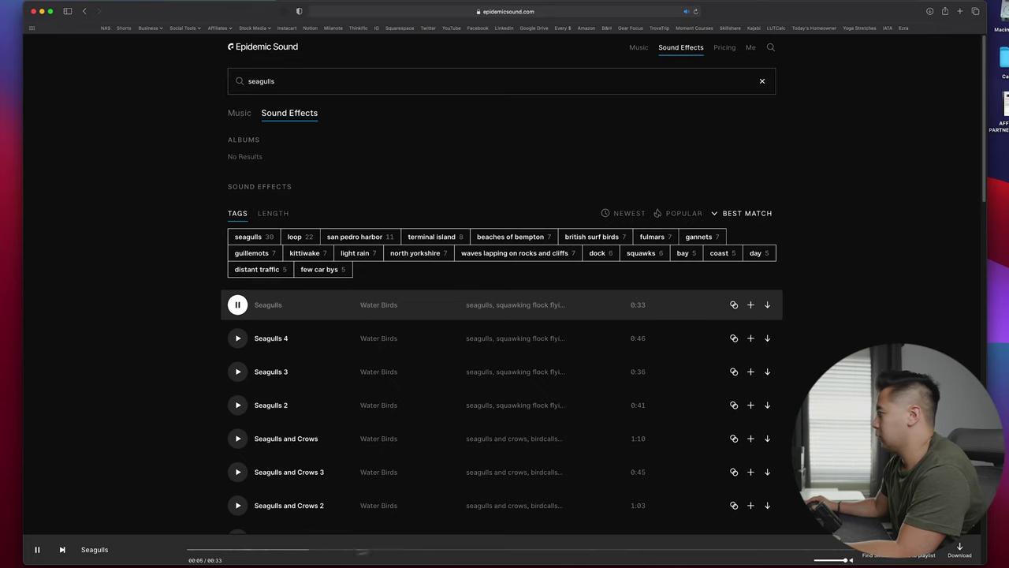
left_click(767, 305)
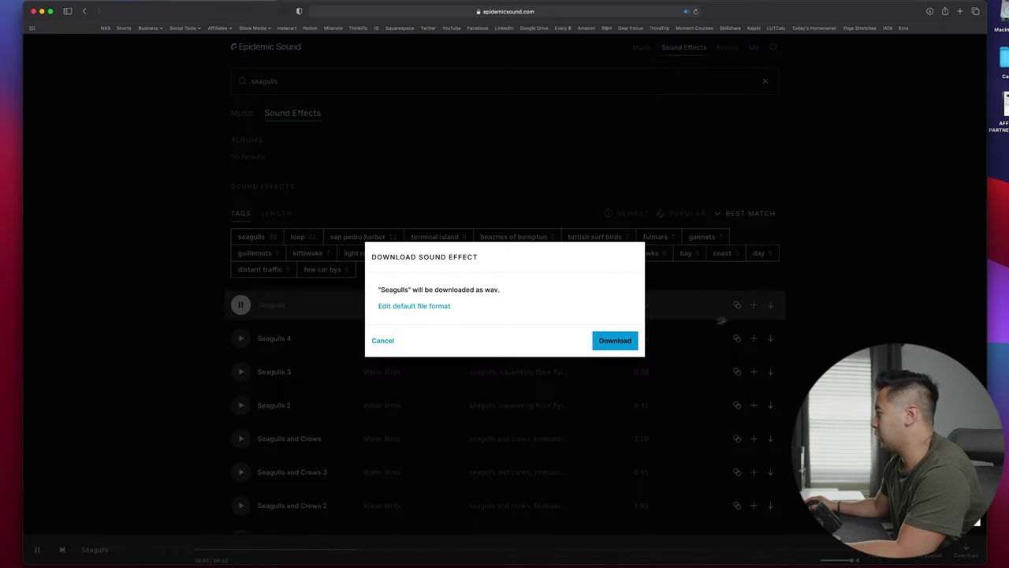
left_click(615, 340)
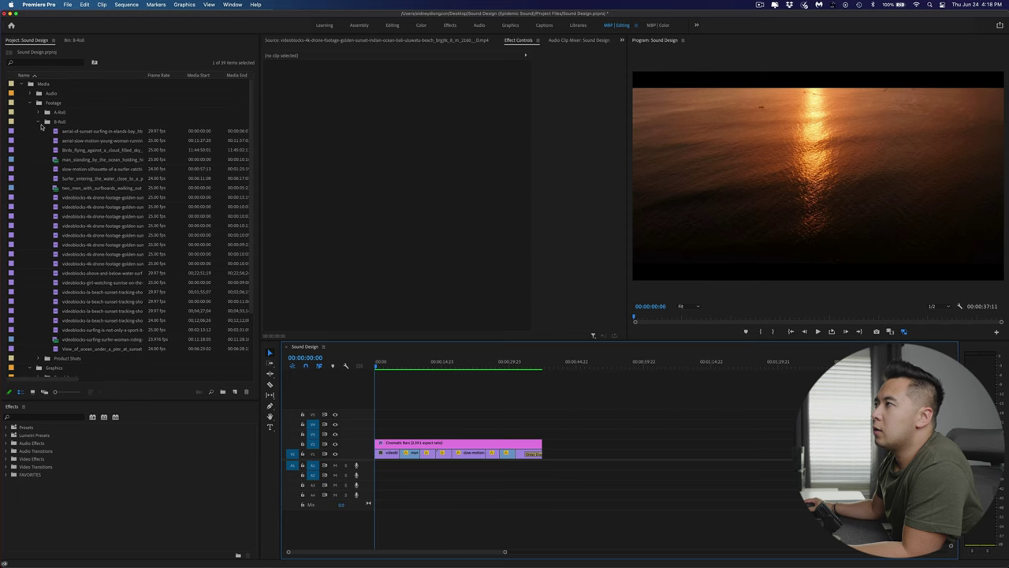
Collapse A-Roll and expand Audio > SFX to make the SFX bin the import target.
left_click(40, 113)
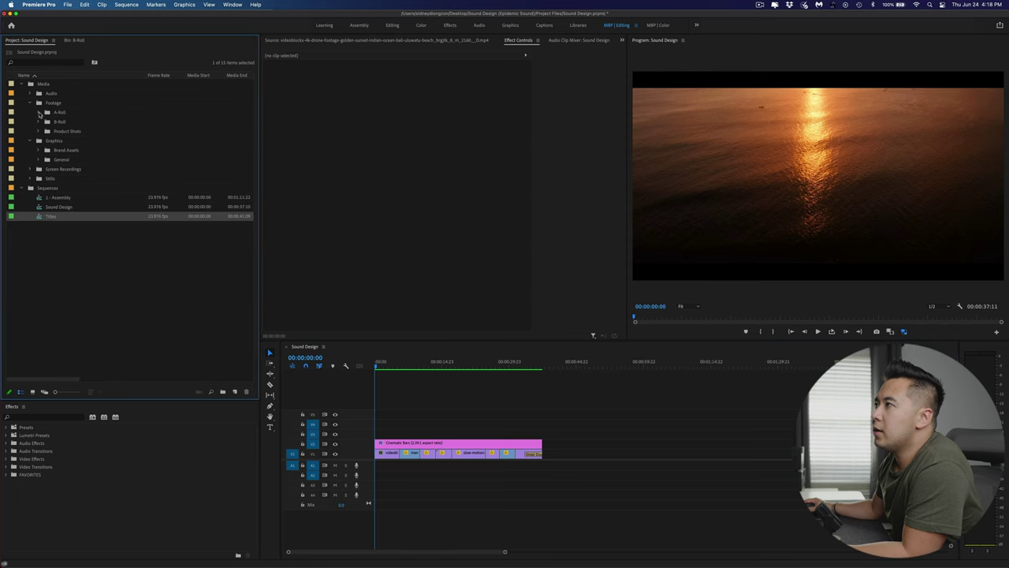
left_click(35, 103)
left_click(29, 93)
left_click(37, 112)
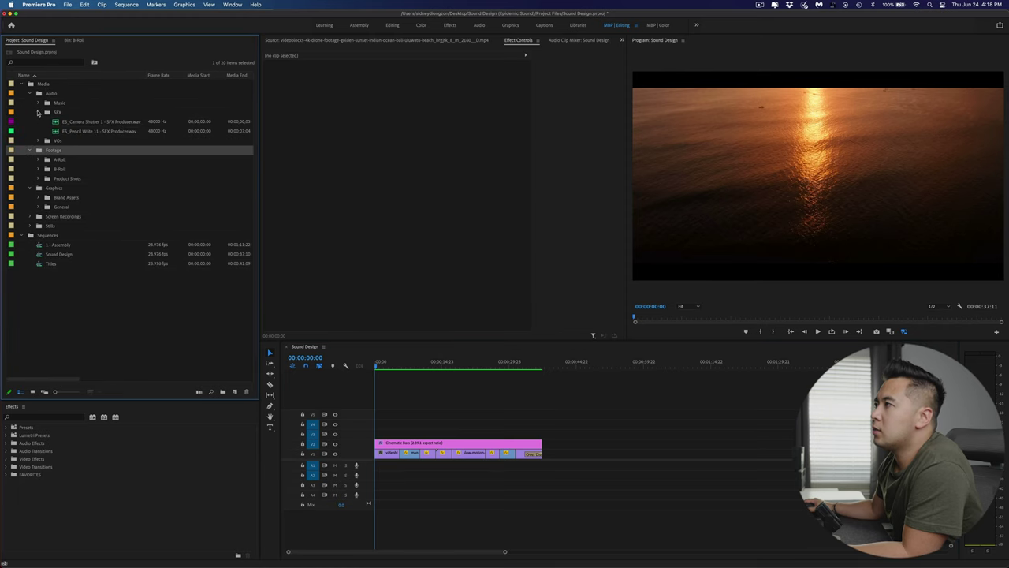
left_click(55, 113)
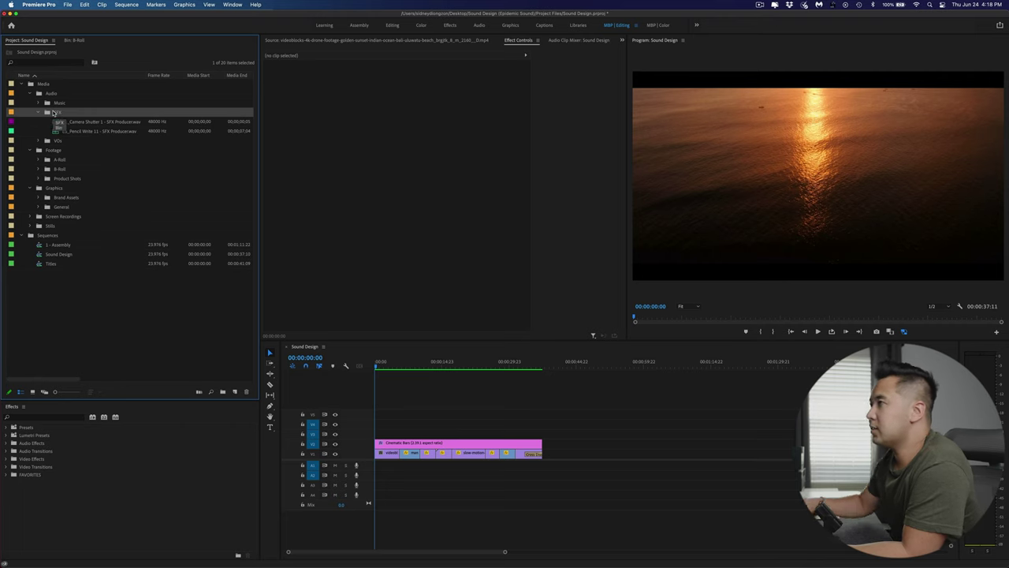
Preview Big Waves and Ocean Beach 3, then place Ocean Beach 3 on A1 at the sequence start.
left_click(56, 124)
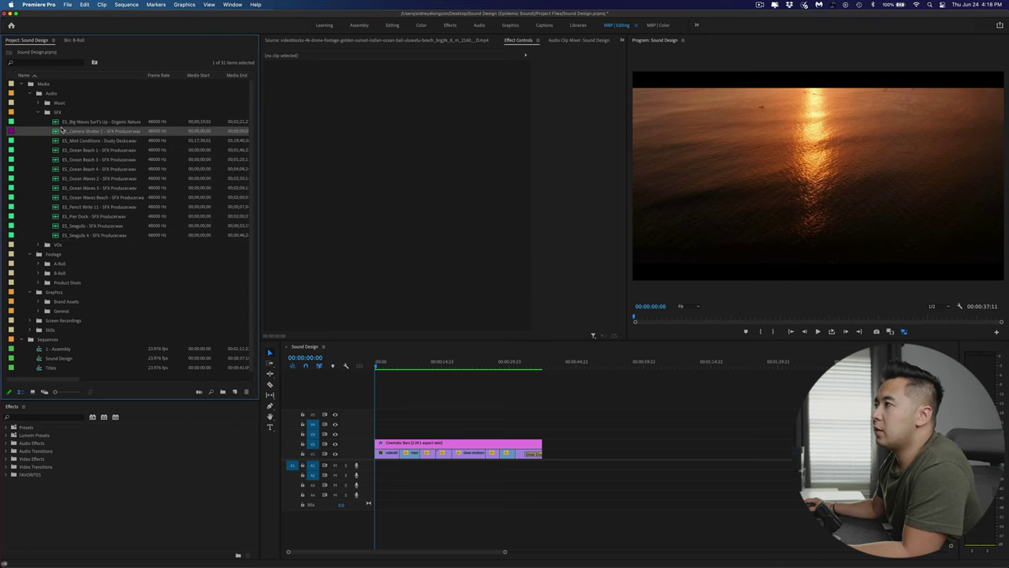
double_click(56, 124)
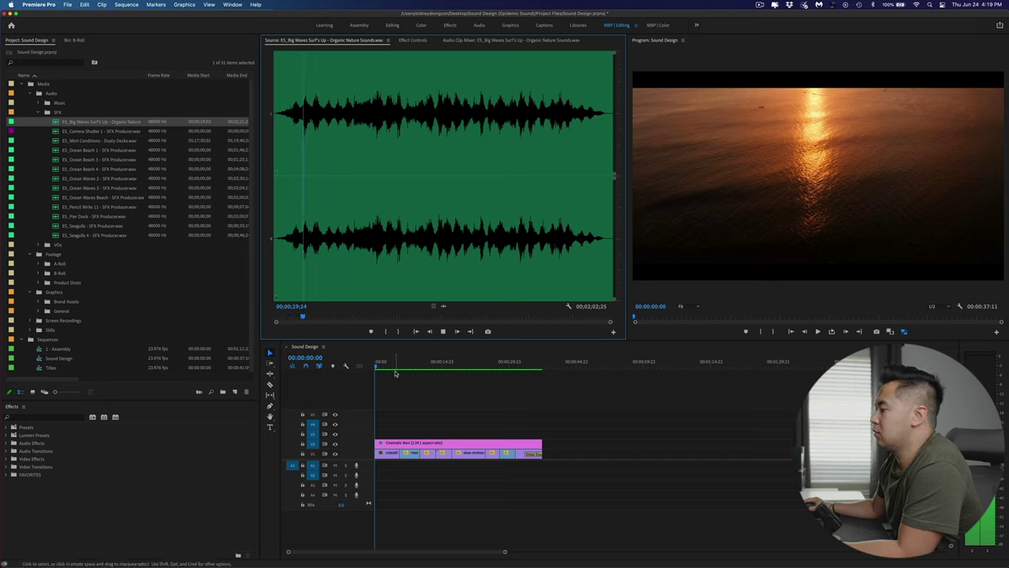
double_click(139, 161)
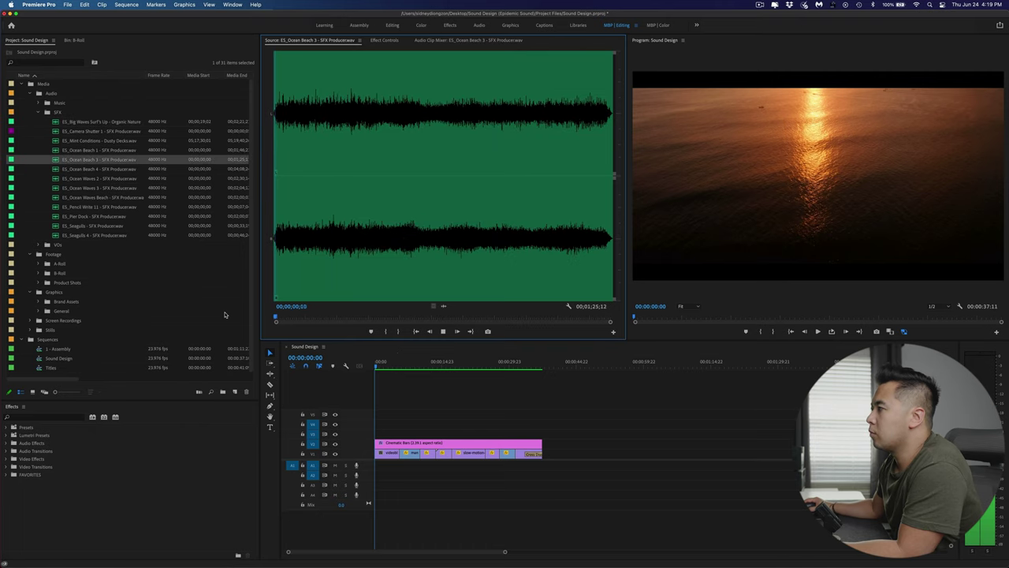
key("space")
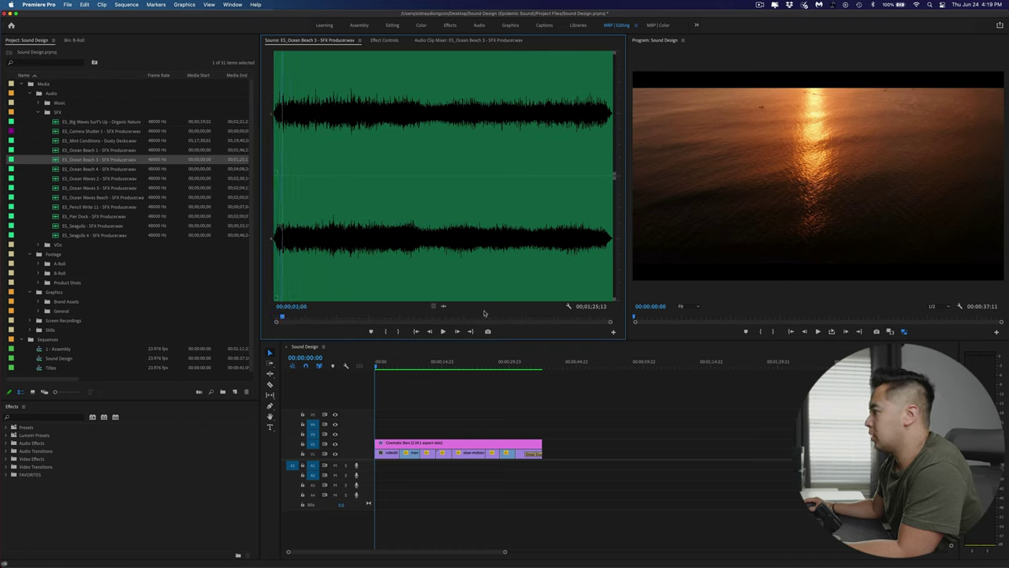
left_click_drag(443, 305, 385, 466)
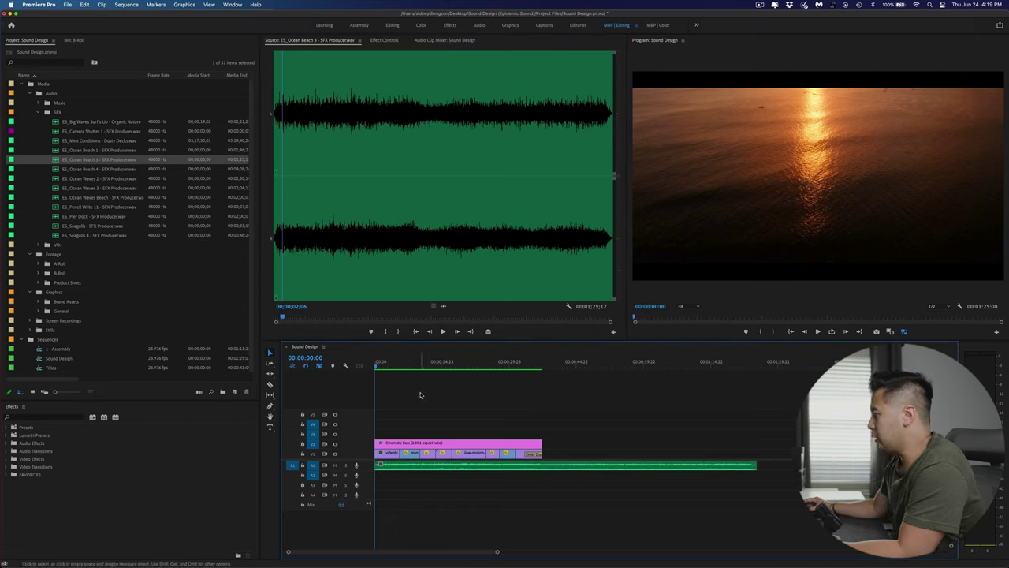
Play back the sequence from the start to hear the Ocean Beach 3 waves under the footage.
key("space")
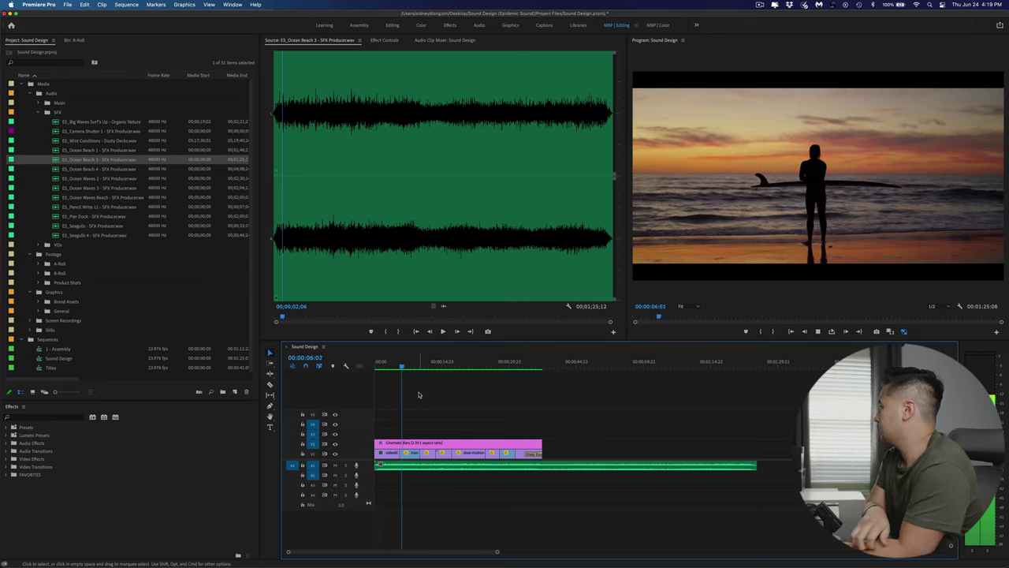
key("Home")
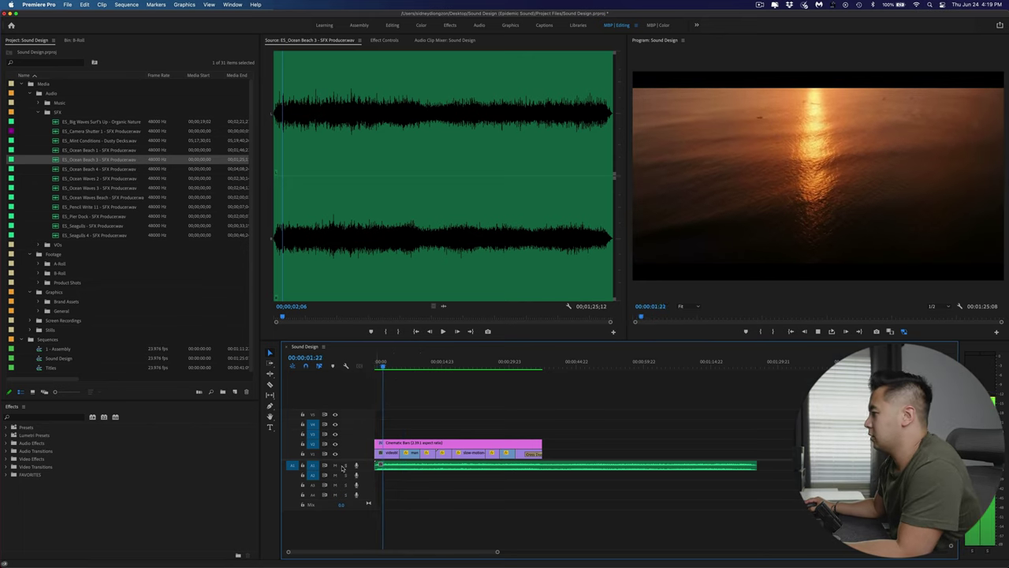
key("space")
left_click(379, 365)
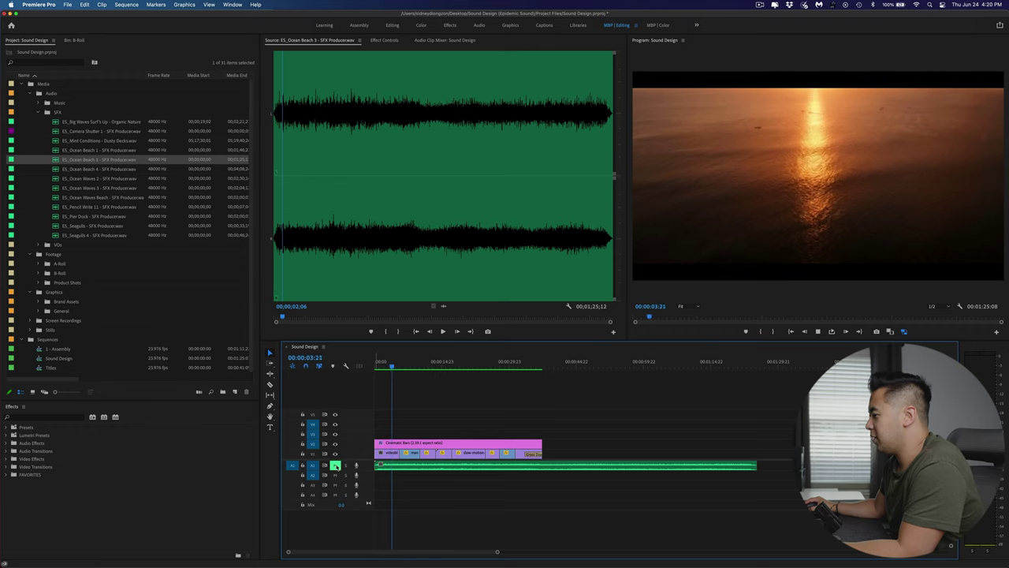
key("Home")
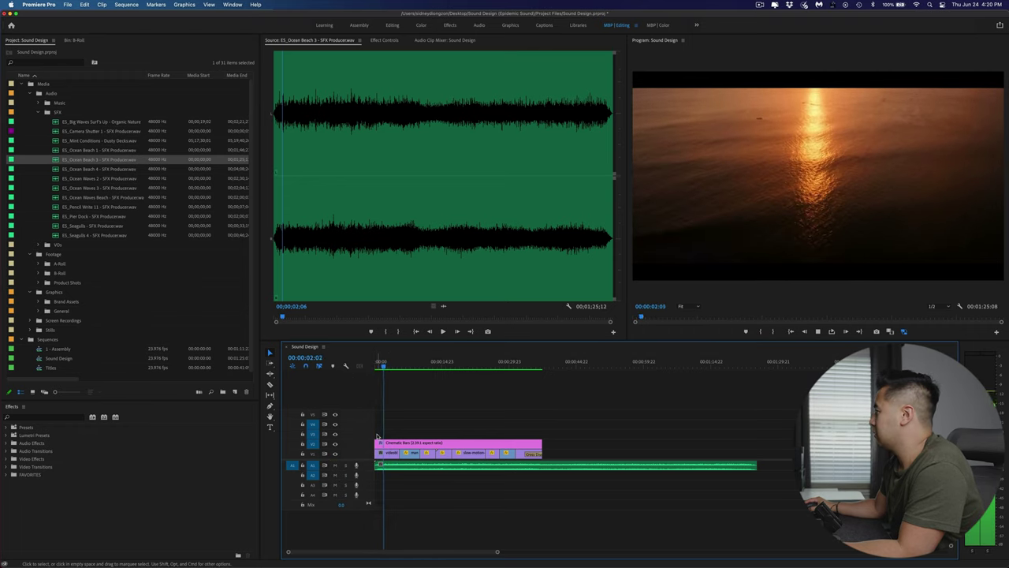
key("space")
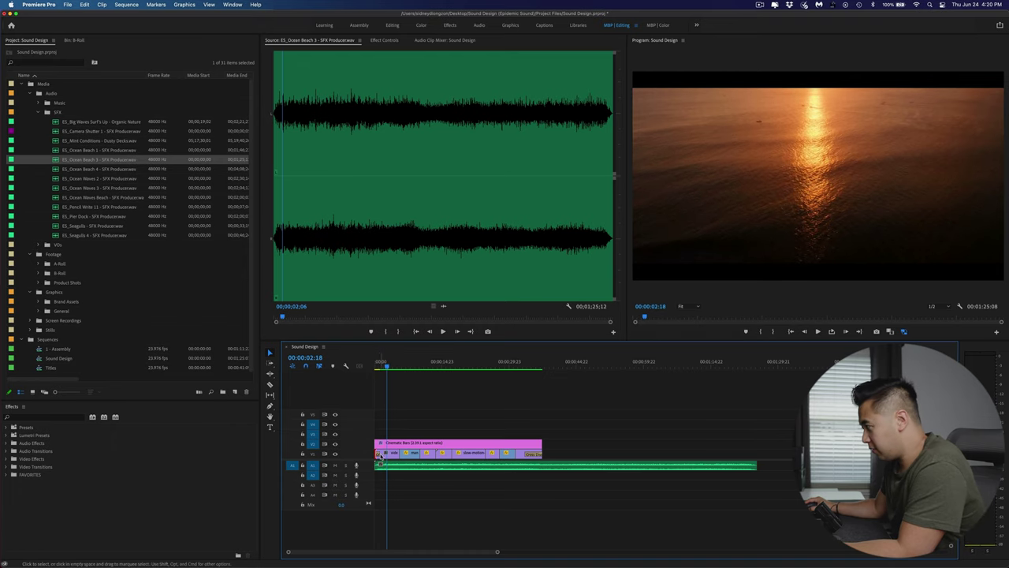
Zoom into the sequence opening to check the wave fade-in, then zoom back out.
key("=")
key("=")
key("=")
key("=")
key("Home")
key("space")
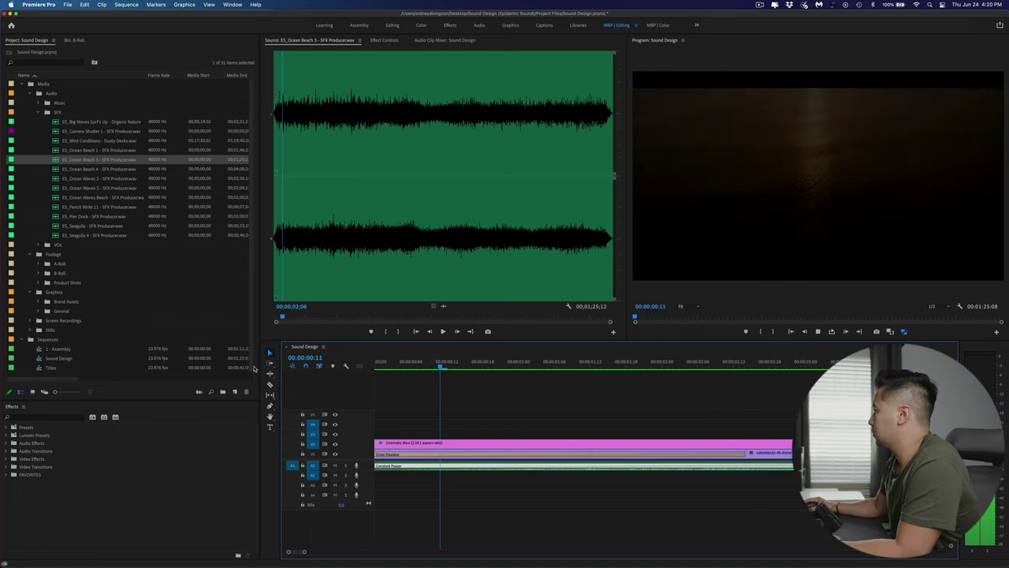
key("-")
key("-")
key("-")
key("-")
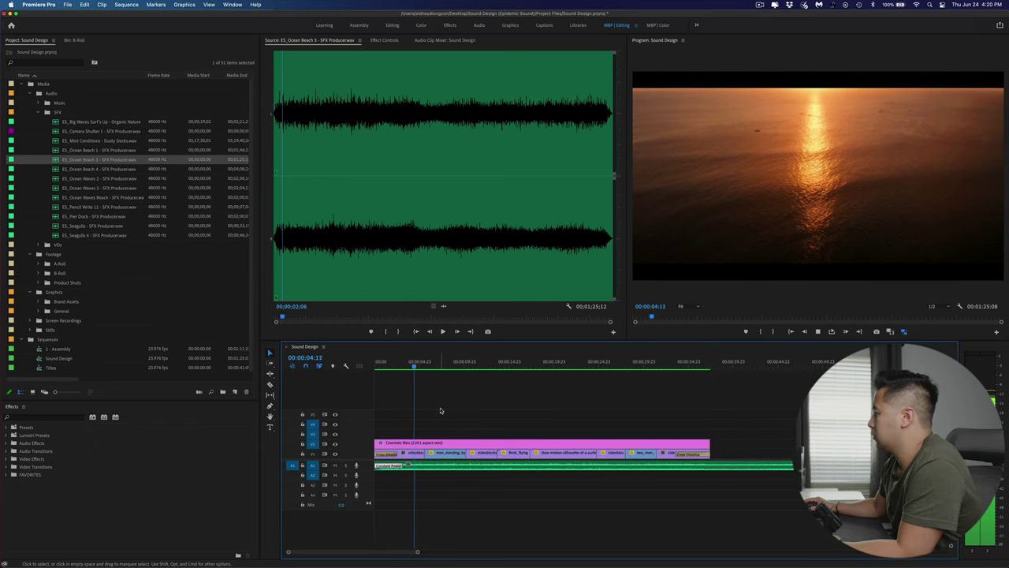
key("space")
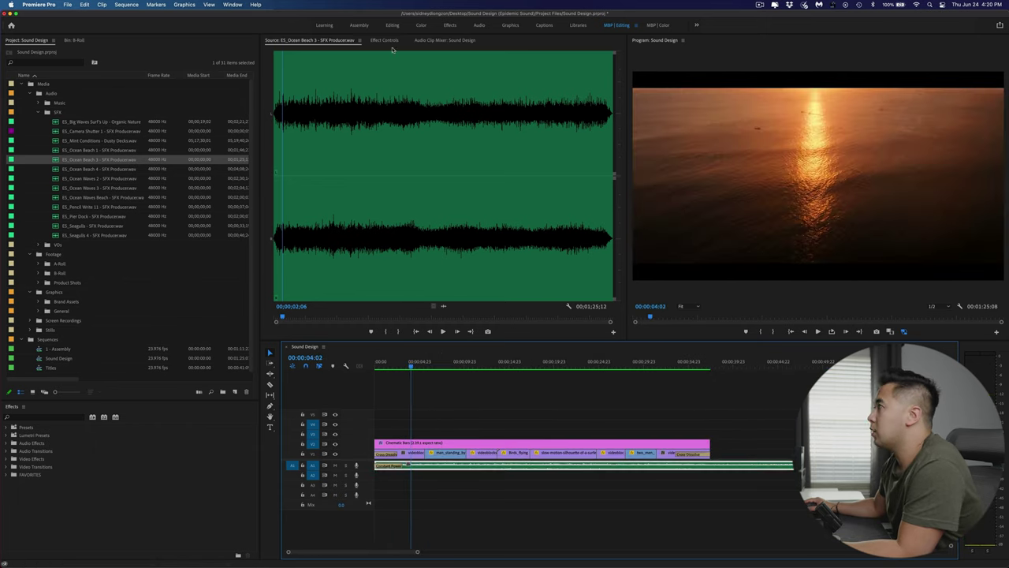
left_click(385, 40)
Enter -6 dB as the waves clip's Volume Level and play back the quieter result.
left_click(399, 88)
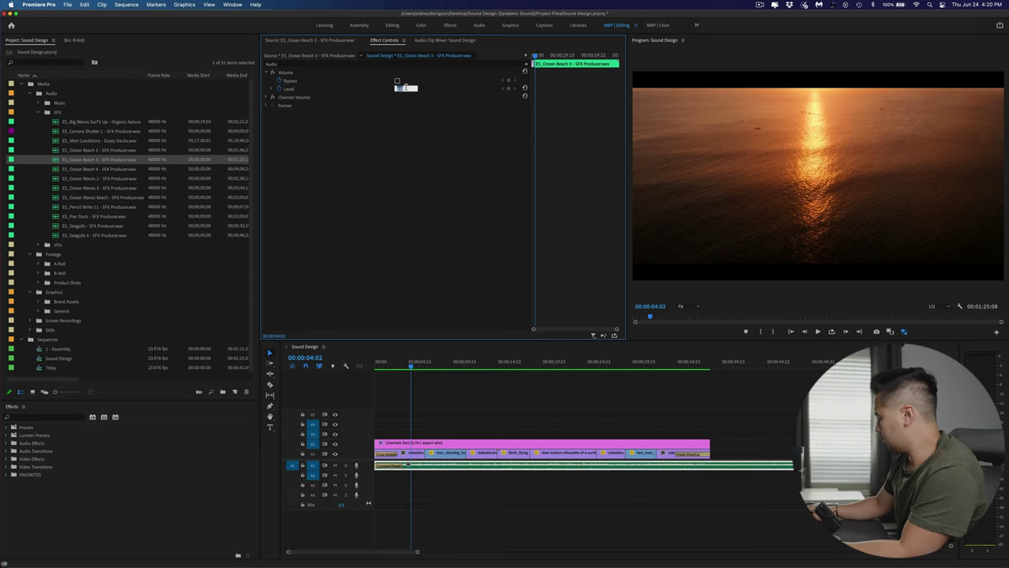
type("-6")
key("Return")
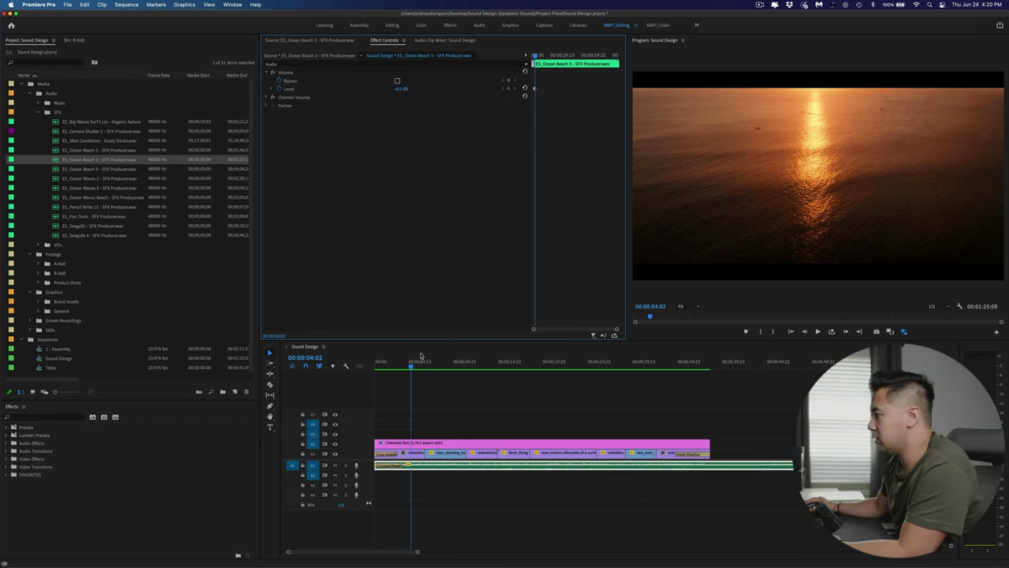
left_click(376, 363)
key("space")
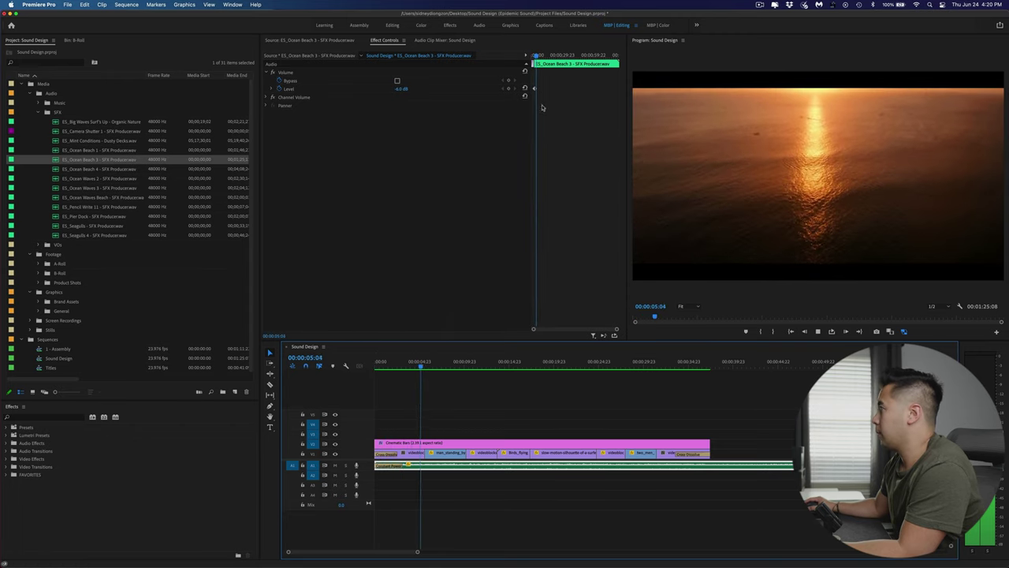
key("space")
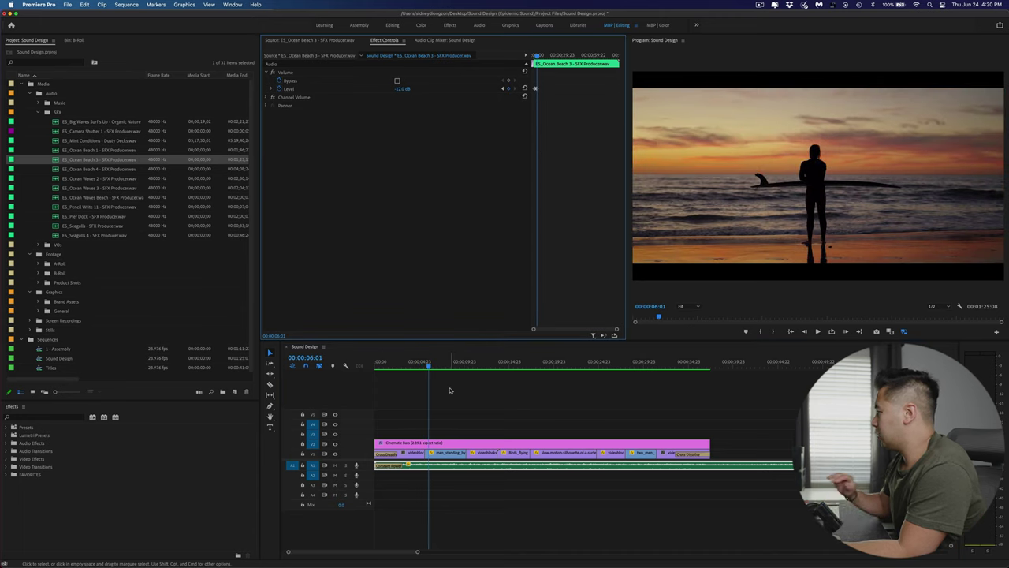
left_click(450, 391)
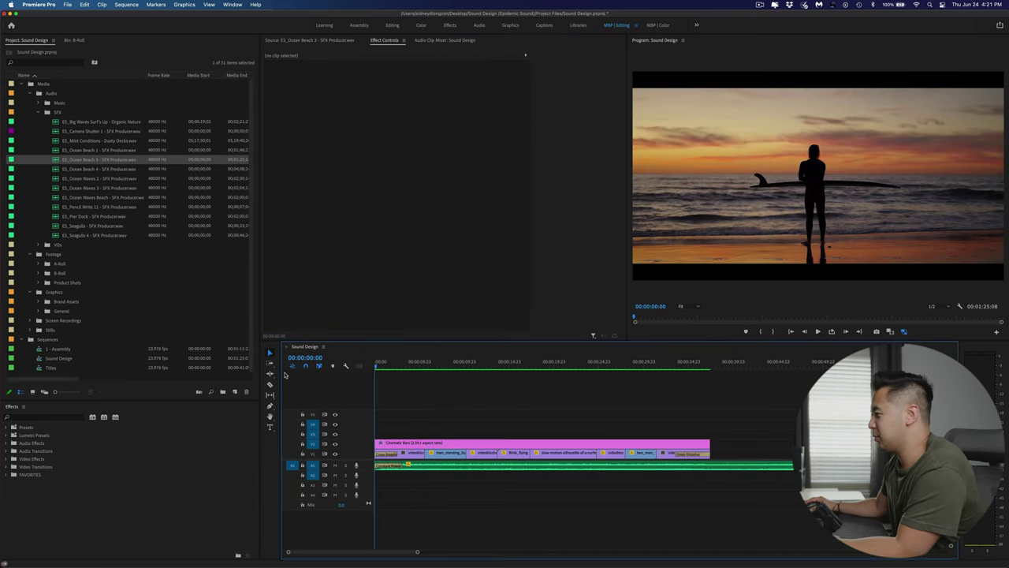
Play the sequence, unmute A1 to compare the waves, and return to the surfer shot at 00:00:09:03.
key("Home")
key("space")
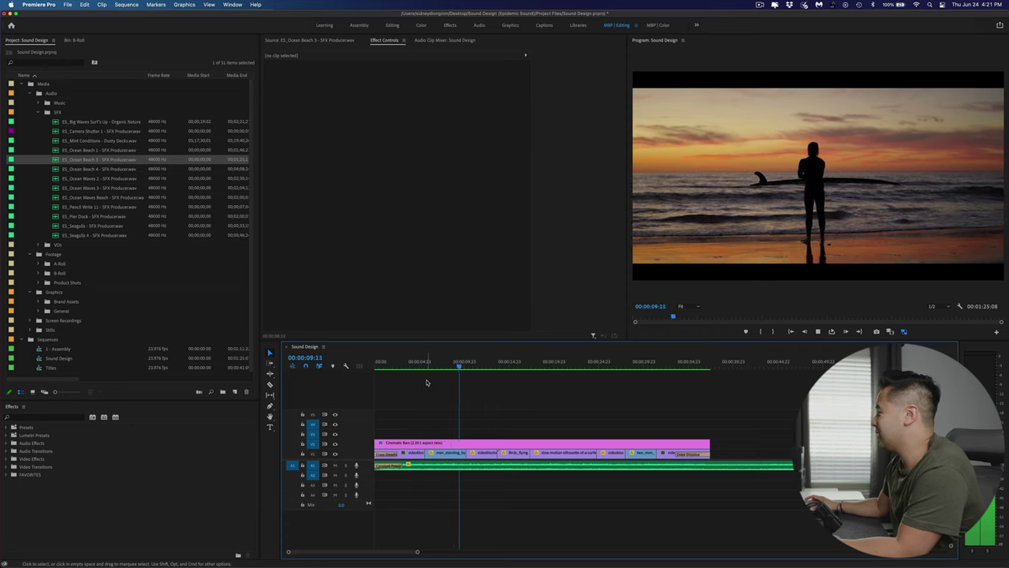
key("space")
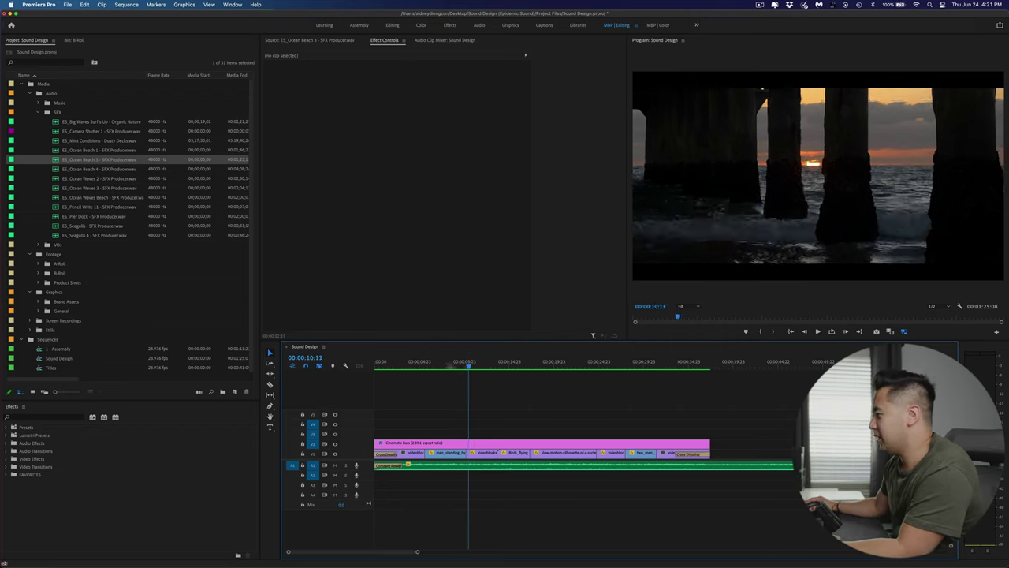
left_click(399, 365)
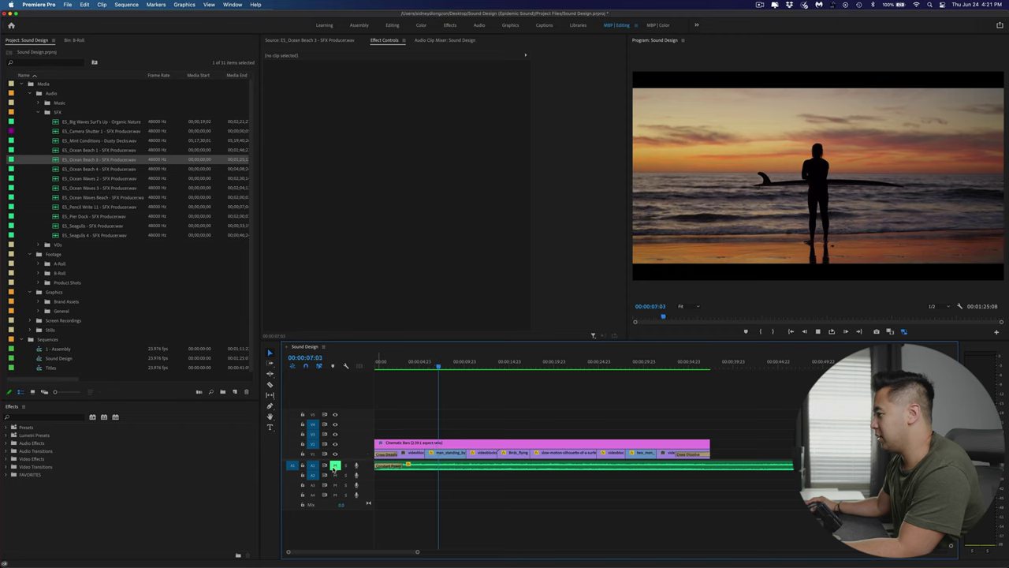
left_click(335, 466)
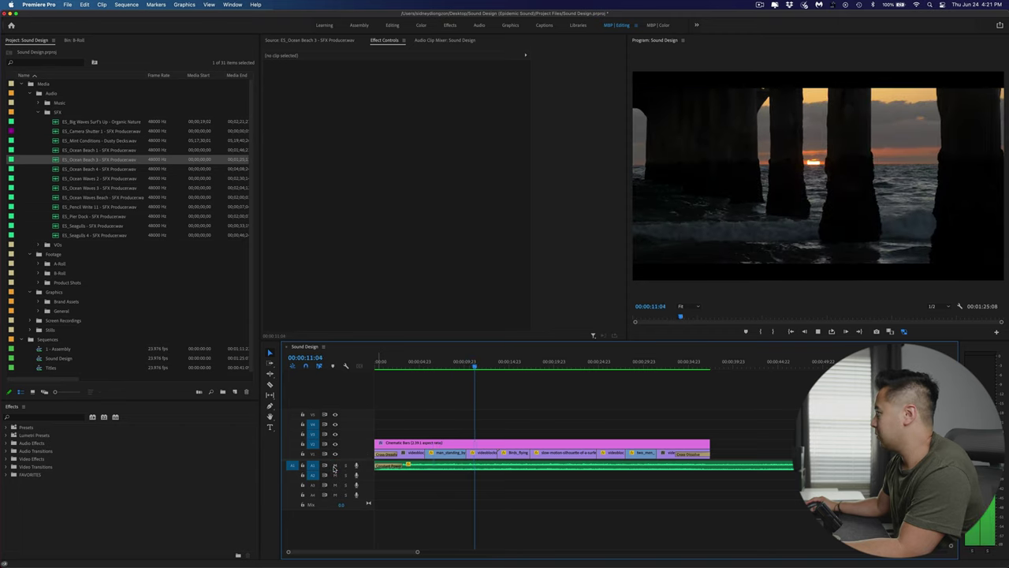
key("space")
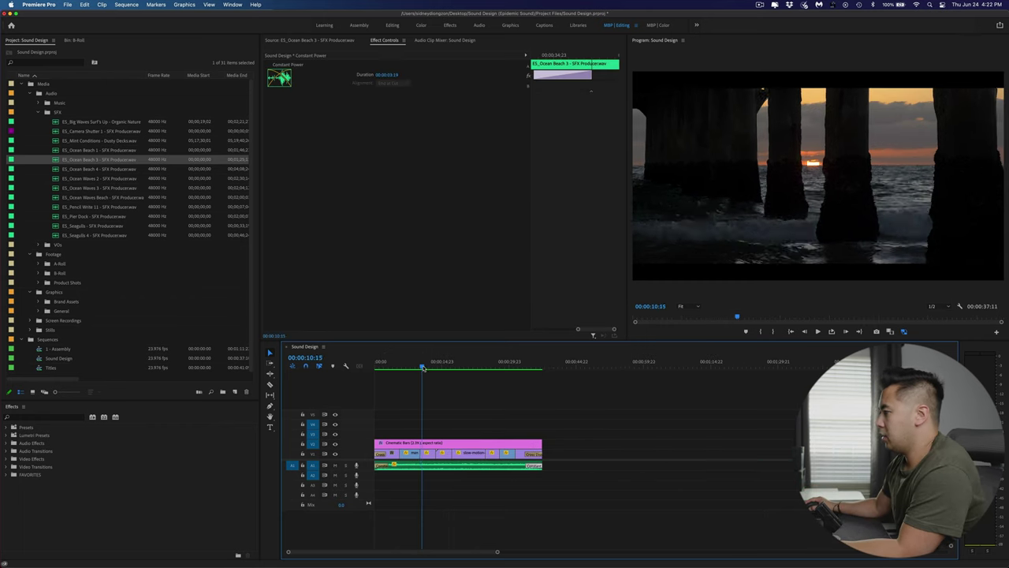
left_click_drag(422, 368, 416, 368)
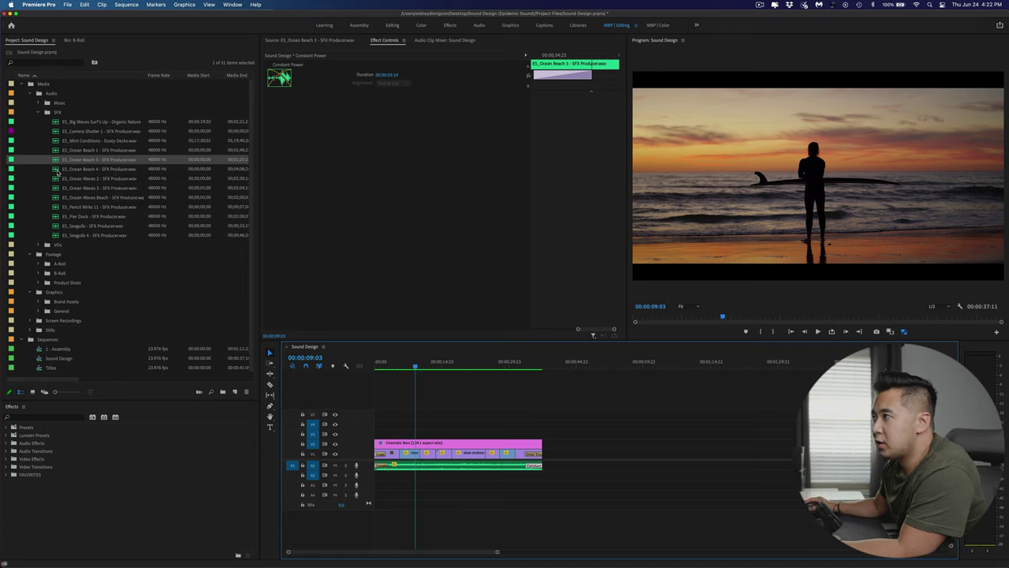
Preview Ocean Beach 4 and Ocean Beach 1, then place Ocean Beach 1 on A2, trimmed at the playhead.
double_click(58, 170)
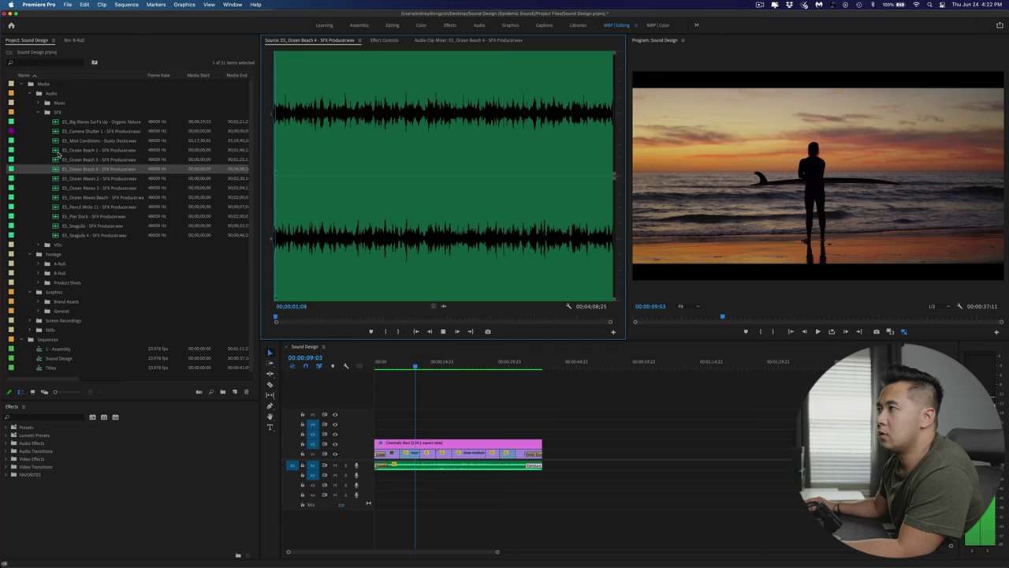
double_click(59, 150)
key("space")
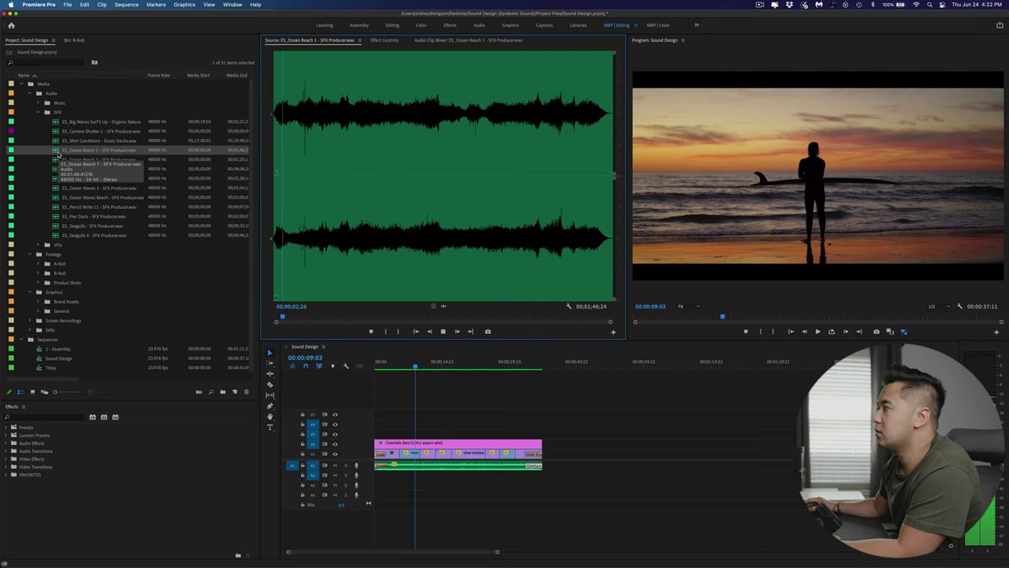
key("space")
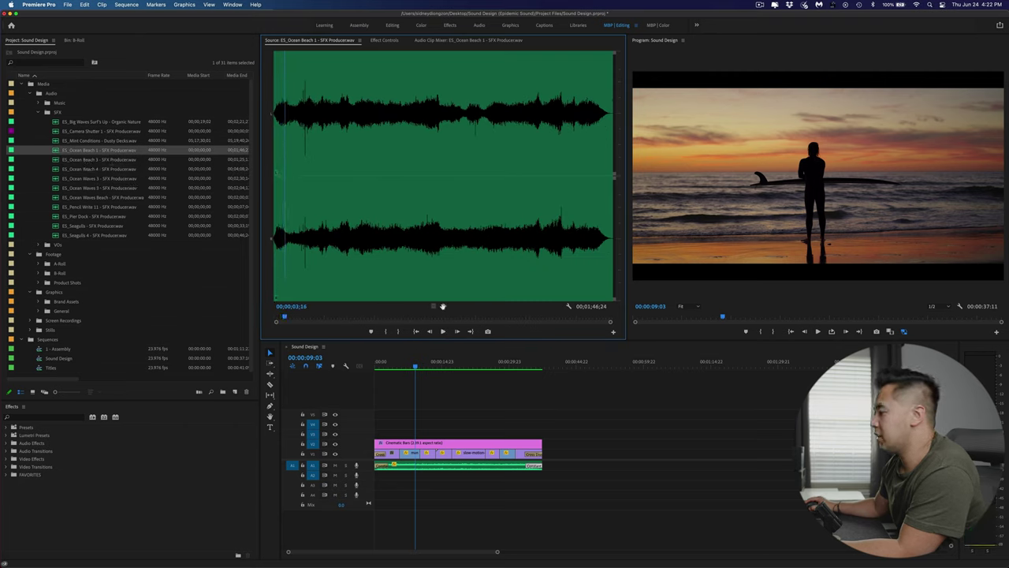
left_click_drag(432, 445, 406, 479)
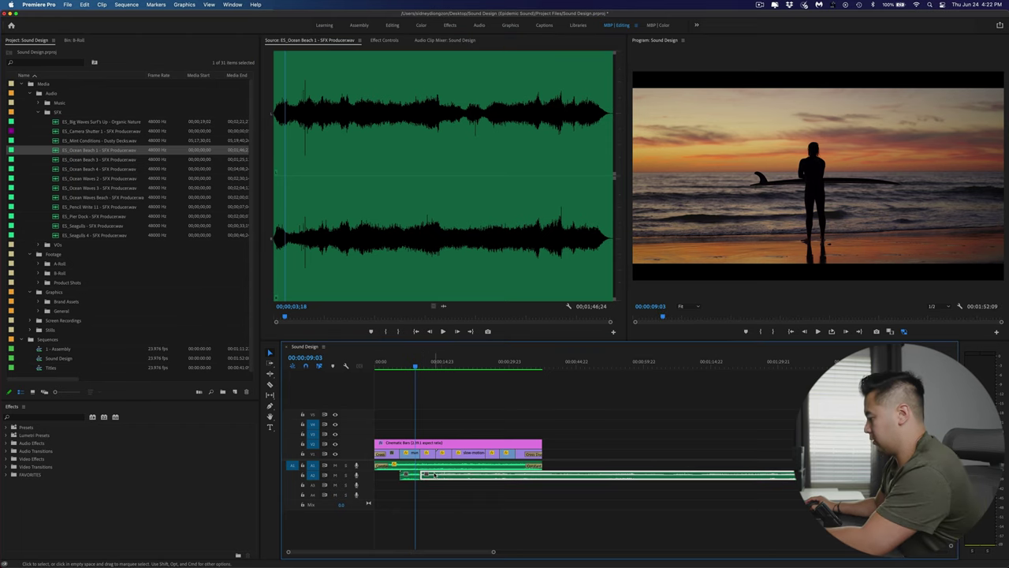
key("w")
Play back the sequence from several points to hear the layered waves.
left_click(395, 367)
key("space")
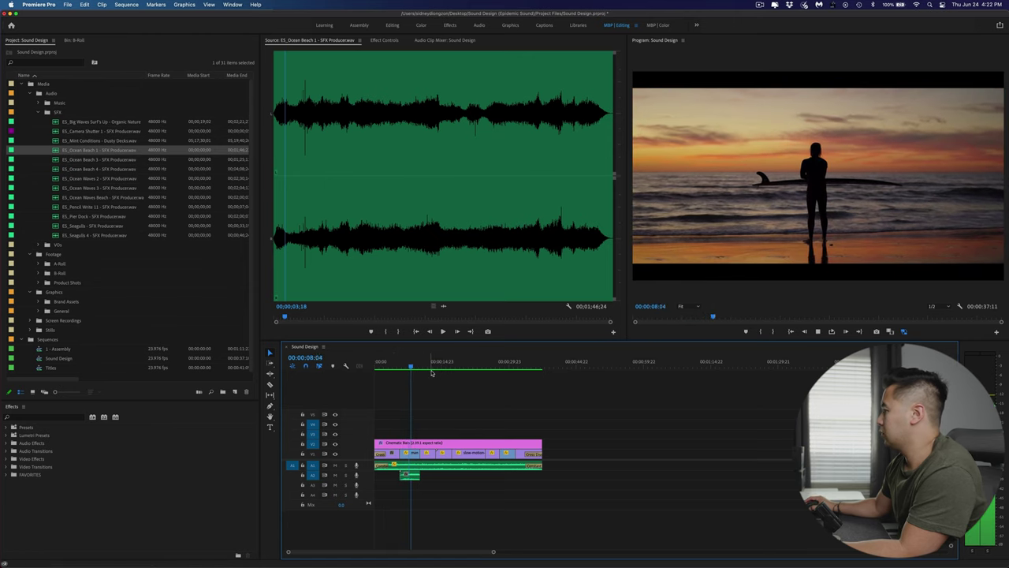
key("space")
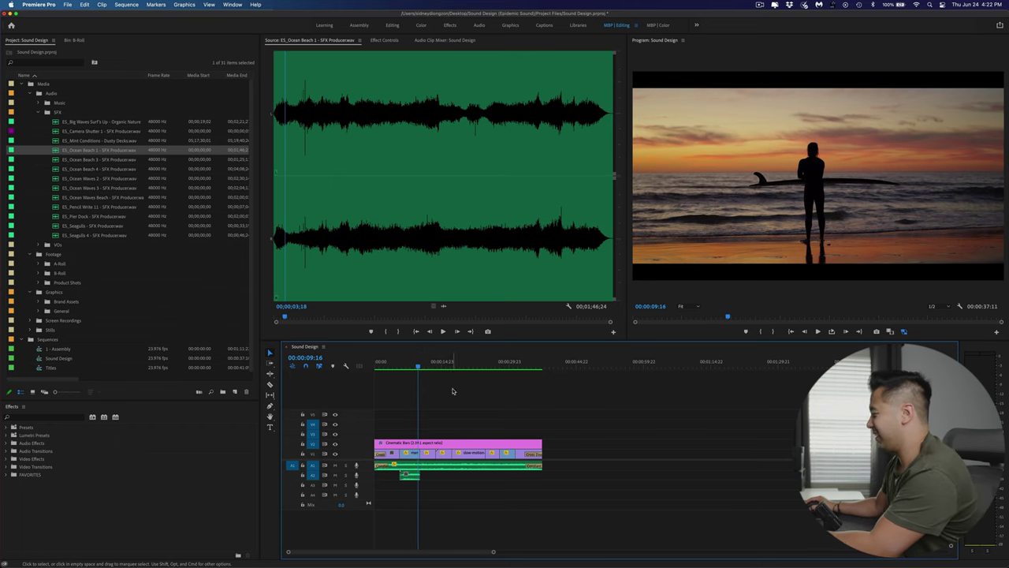
key("=")
key("=")
key("=")
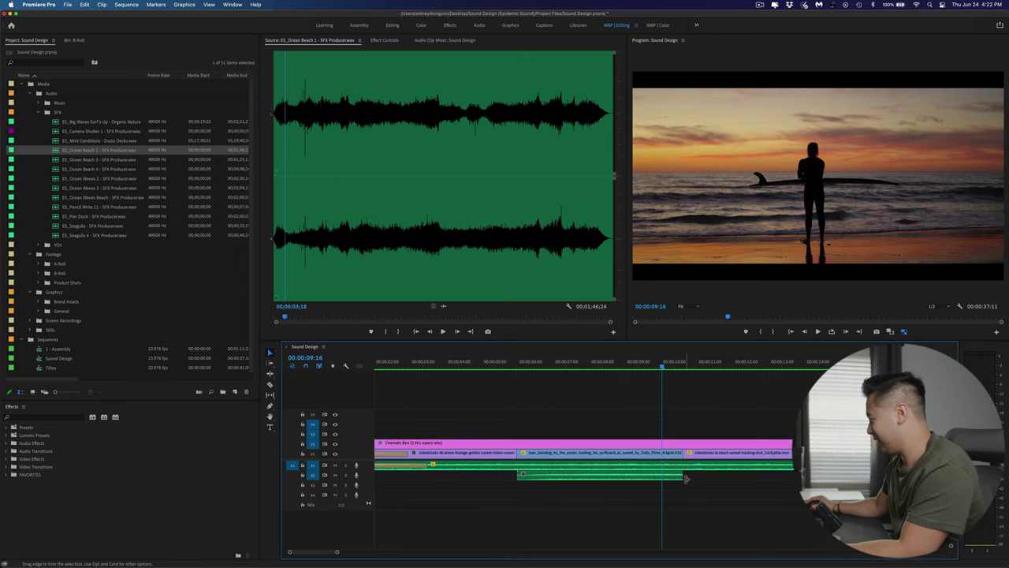
key("=")
key("=")
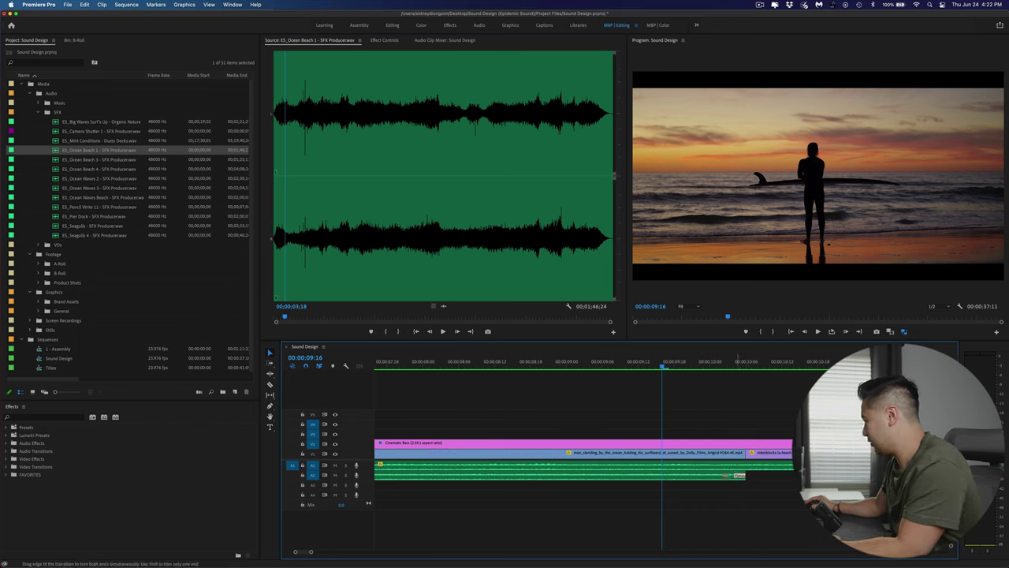
key("-")
key("-")
key("-")
left_click(463, 364)
key("space")
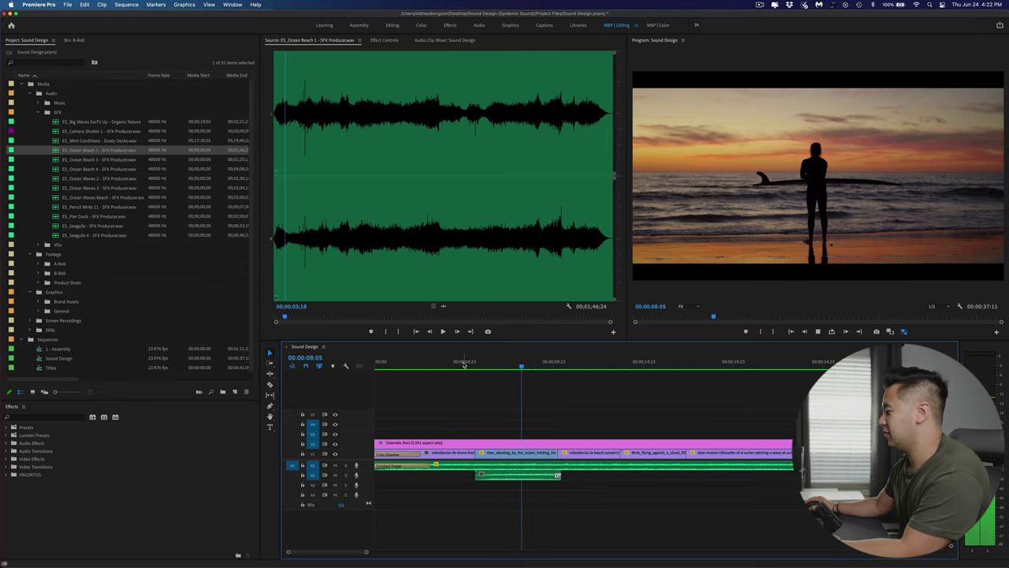
left_click(464, 364)
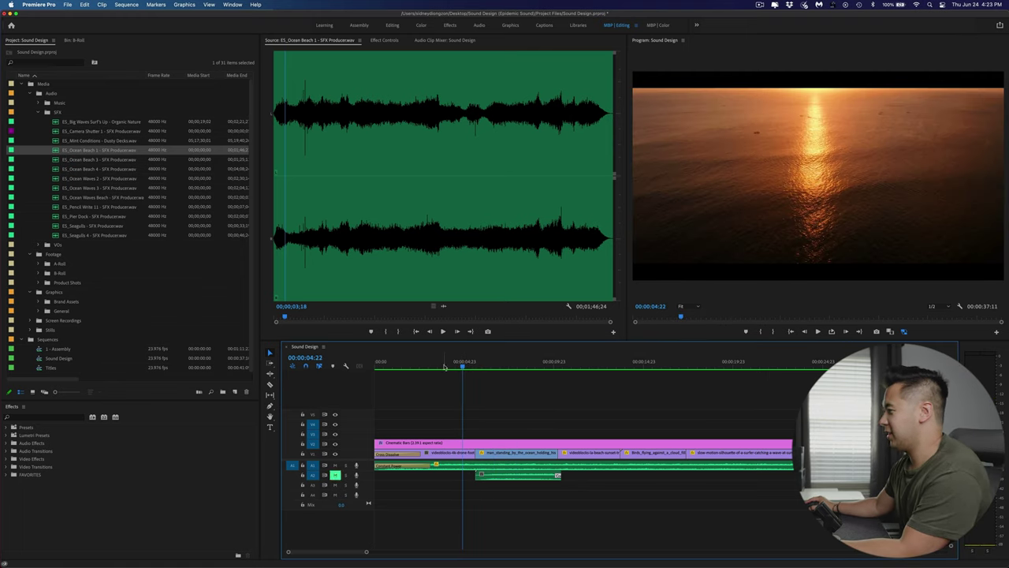
left_click(386, 364)
key("space")
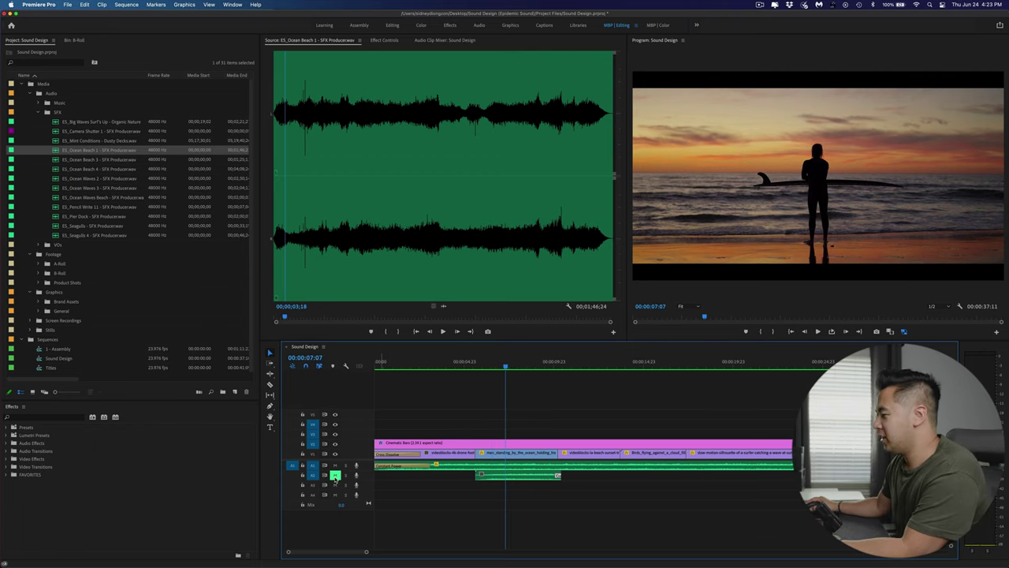
Play from about 00:00:04 to review the lengthened Ocean Beach 1 clip and its fade-out.
left_click(433, 367)
key("space")
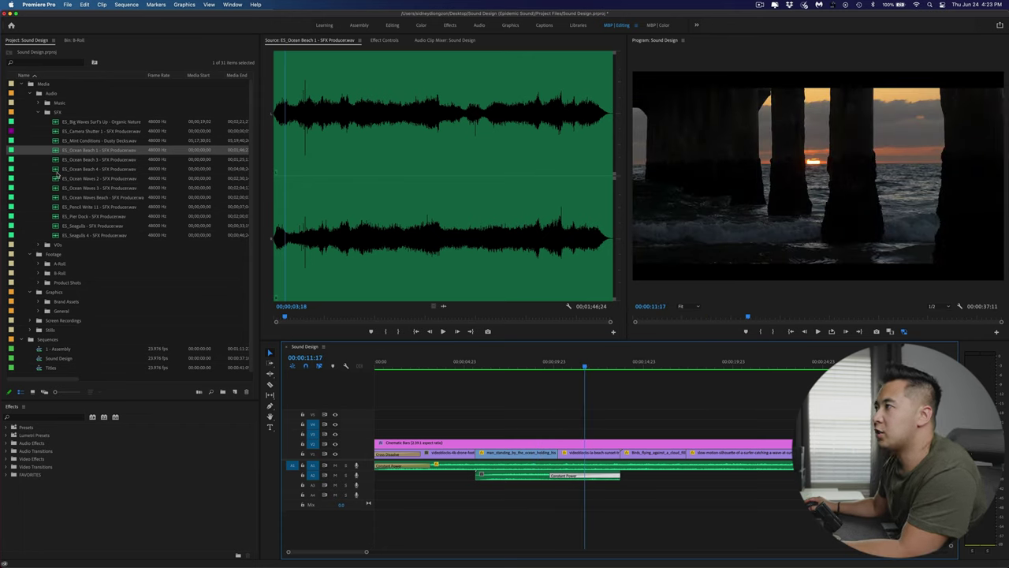
Mark the wave crash in ES_Big Waves Surf's Up with In/Out and add it to A3 at about 00:00:12.
double_click(61, 217)
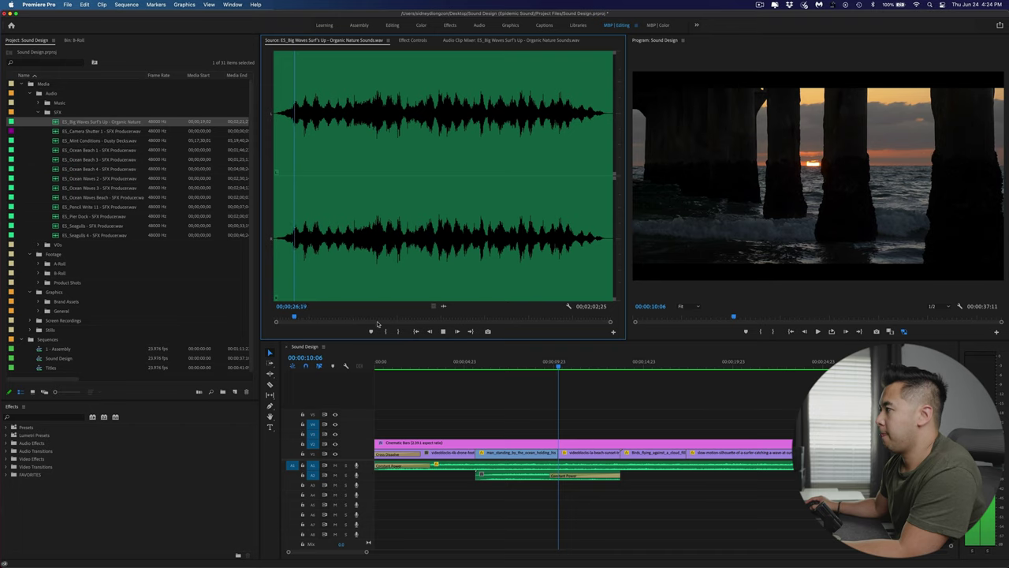
left_click_drag(295, 318, 291, 317)
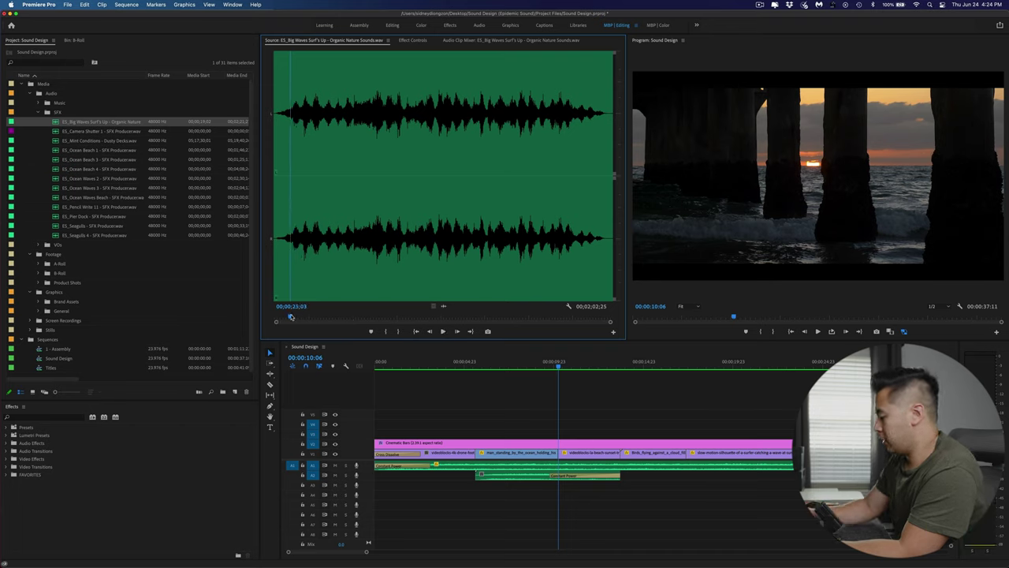
key("i")
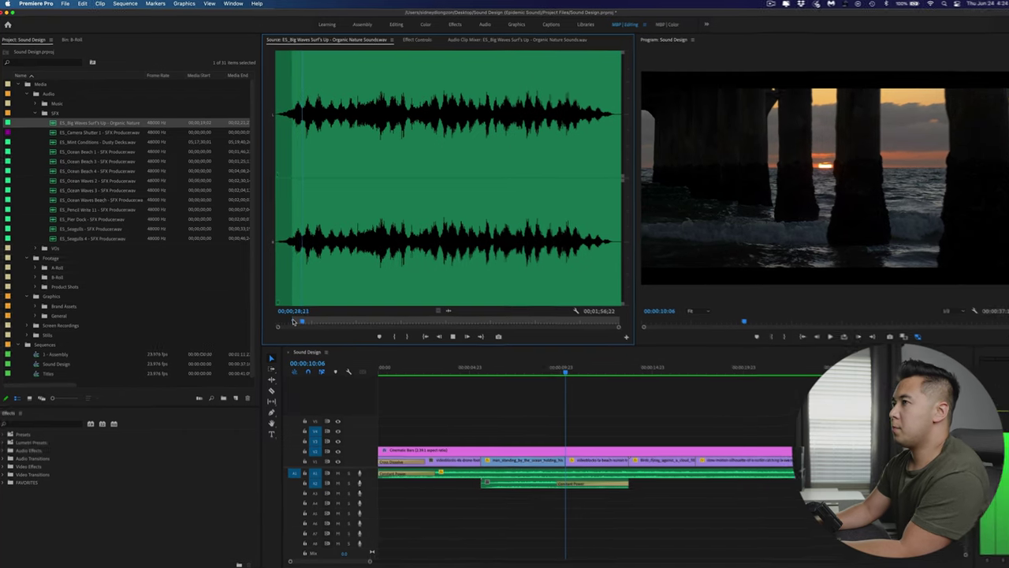
left_click_drag(291, 316, 297, 317)
key("o")
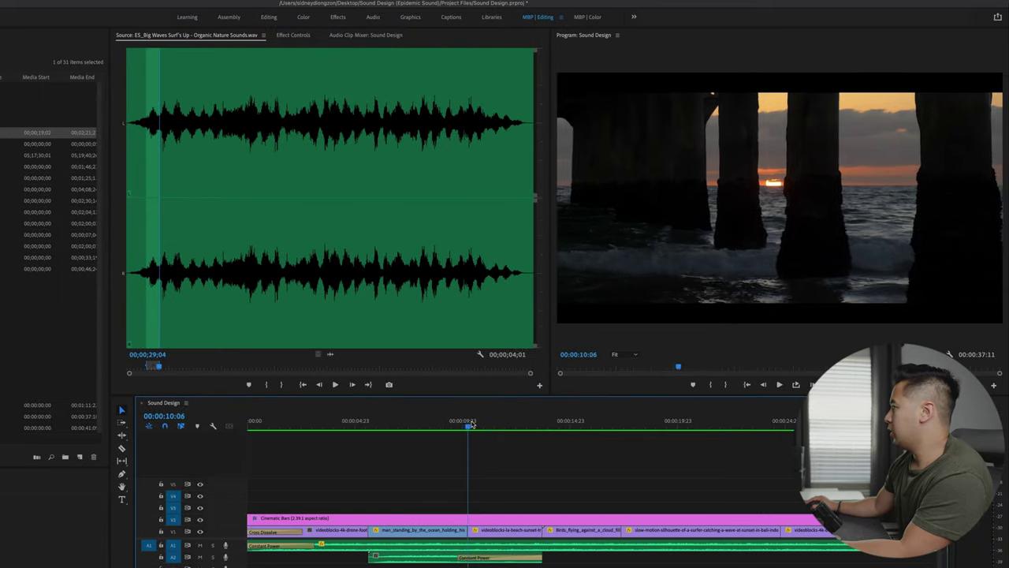
mouse_move(493, 424)
left_mouse_down()
mouse_move(537, 425)
mouse_move(508, 429)
left_mouse_up()
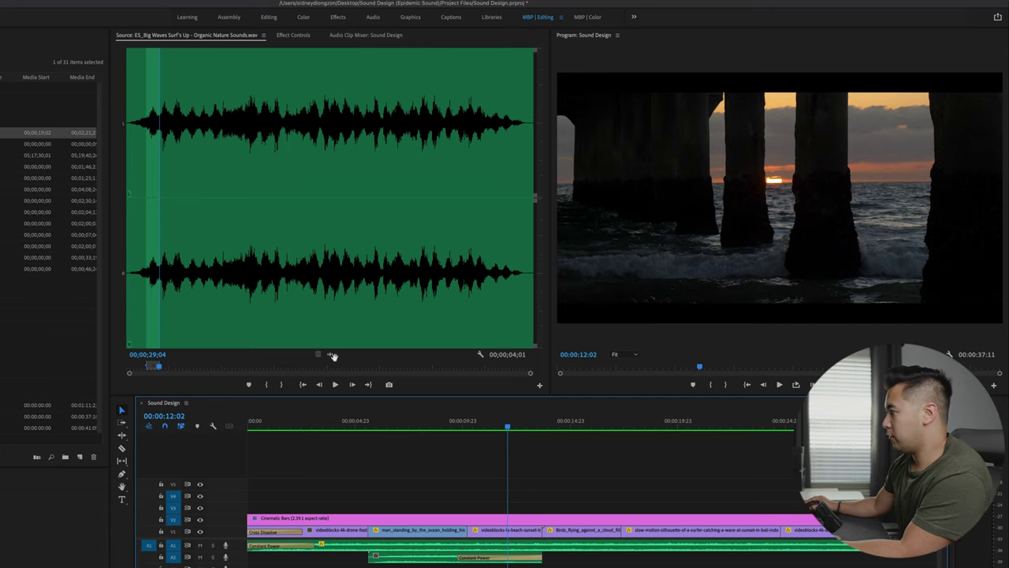
left_click_drag(332, 356, 529, 567)
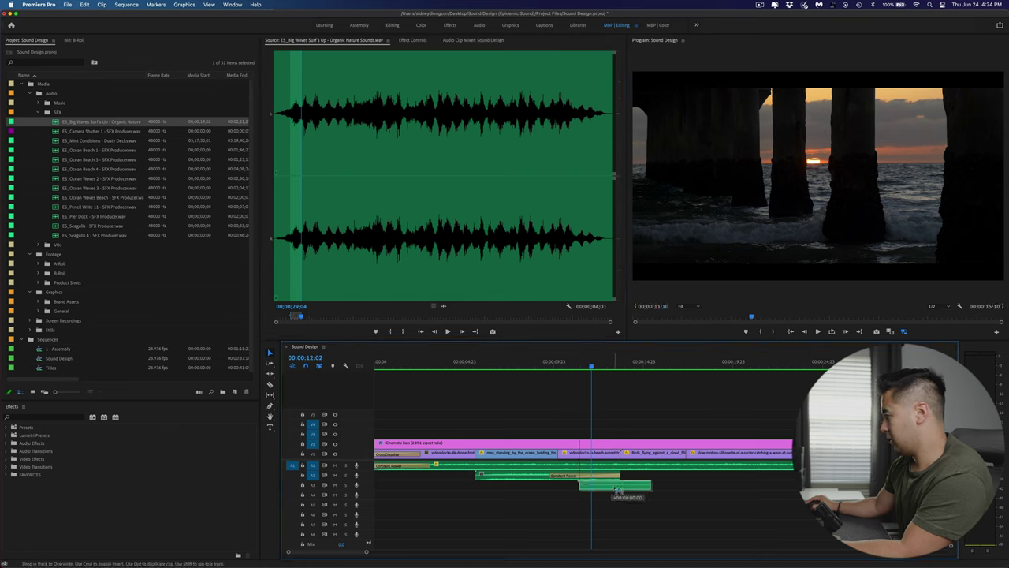
Nudge the A3 wave clip a few frames earlier with Alt+Left and check the timing.
left_click(569, 365)
key("space")
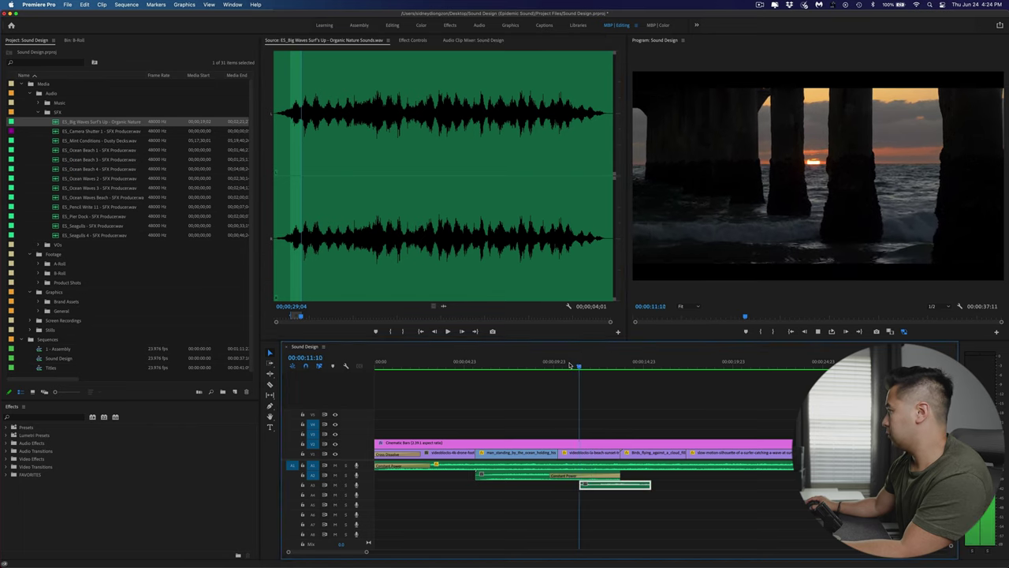
key("space")
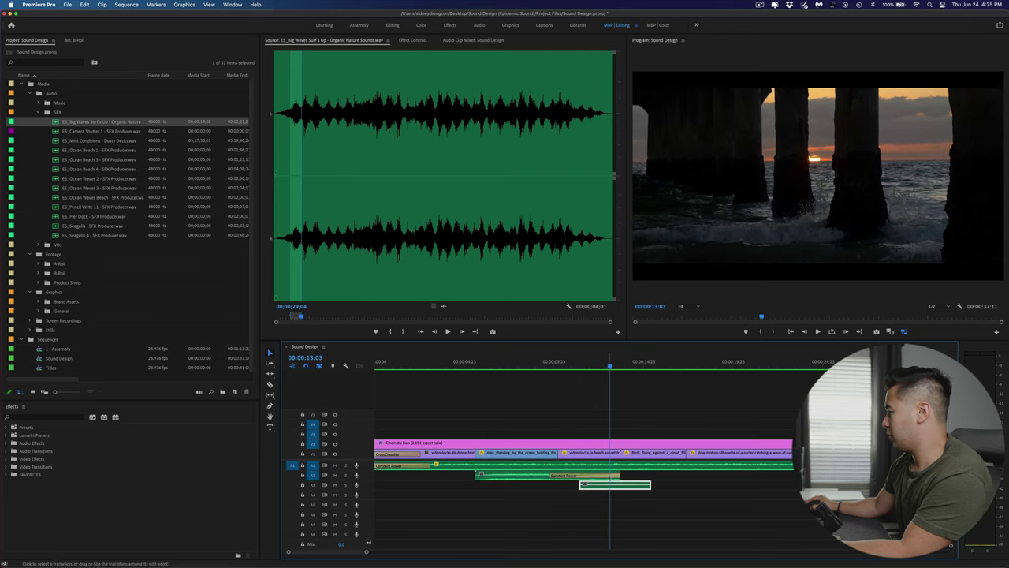
left_click_drag(586, 365, 605, 364)
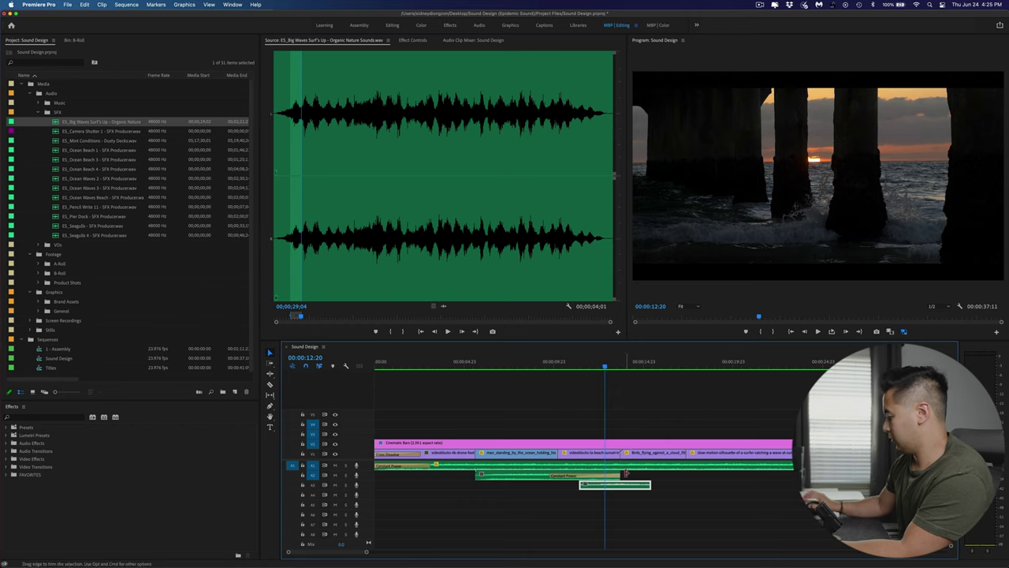
key("alt+Left")
key("alt+Left")
key("alt+Left")
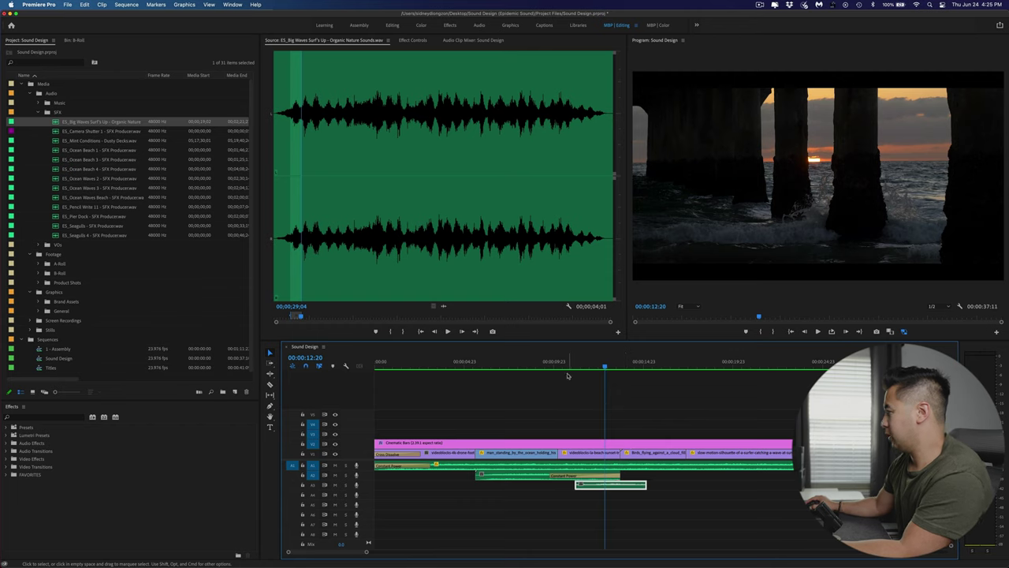
key("space")
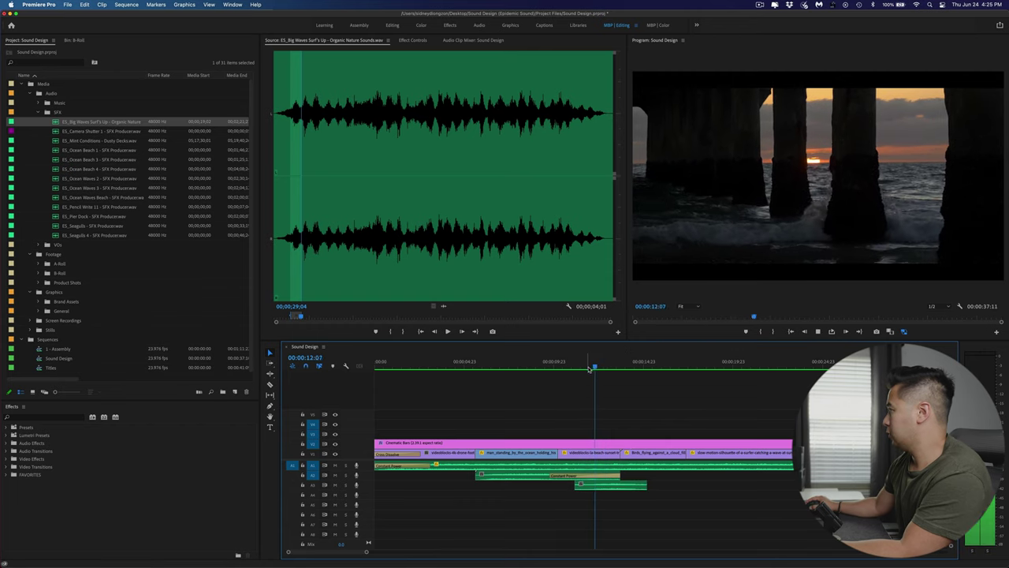
key("space")
Extend the A3 wave clip's end later and its start earlier.
left_click(615, 484)
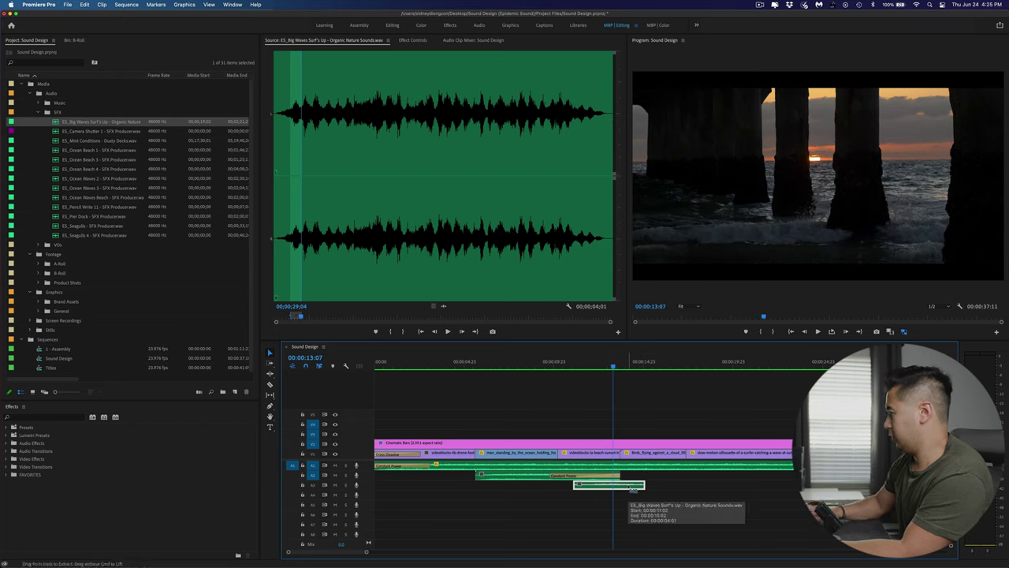
left_click(586, 364)
key("space")
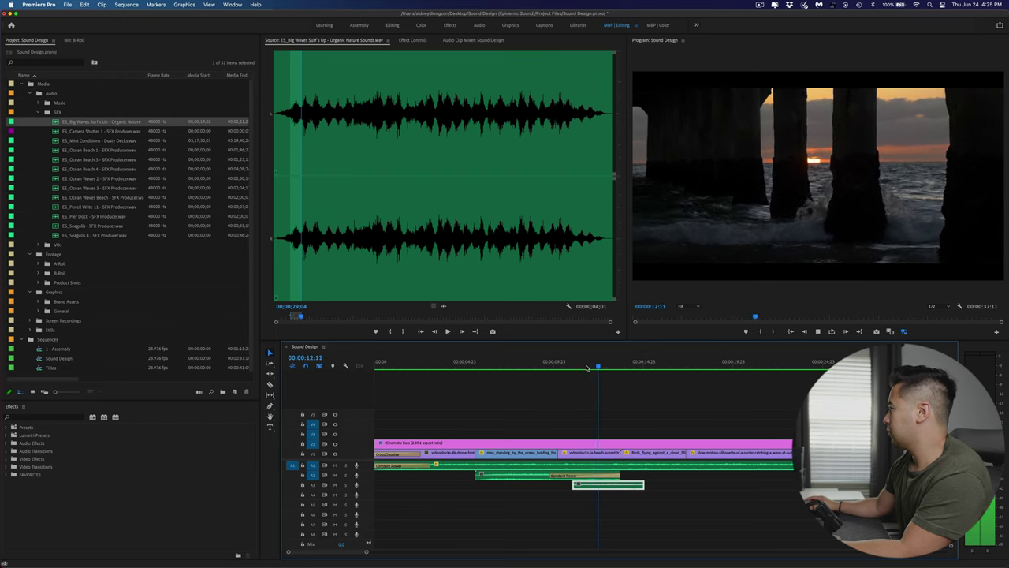
key("space")
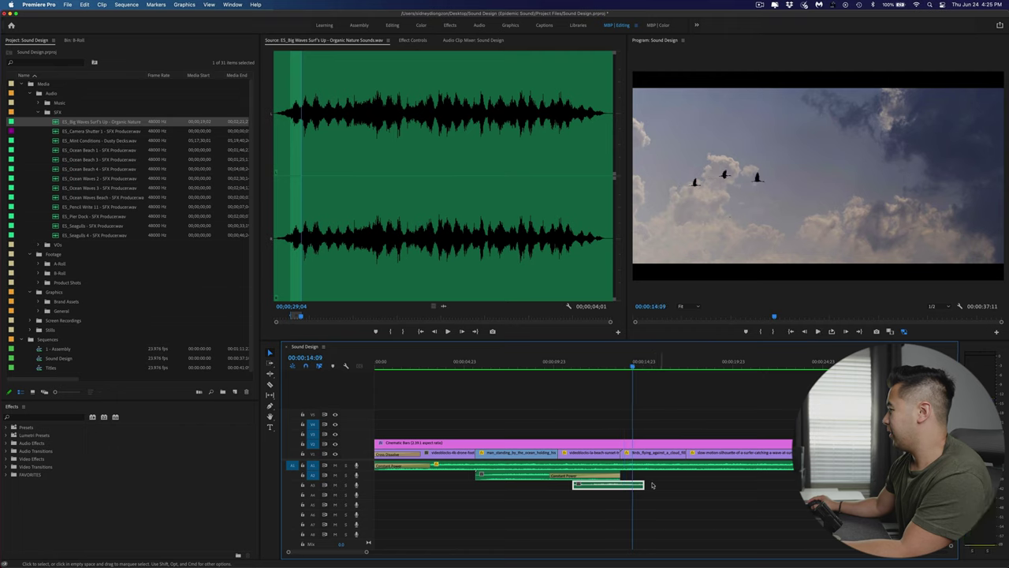
left_click_drag(649, 484, 653, 484)
left_click_drag(577, 484, 562, 485)
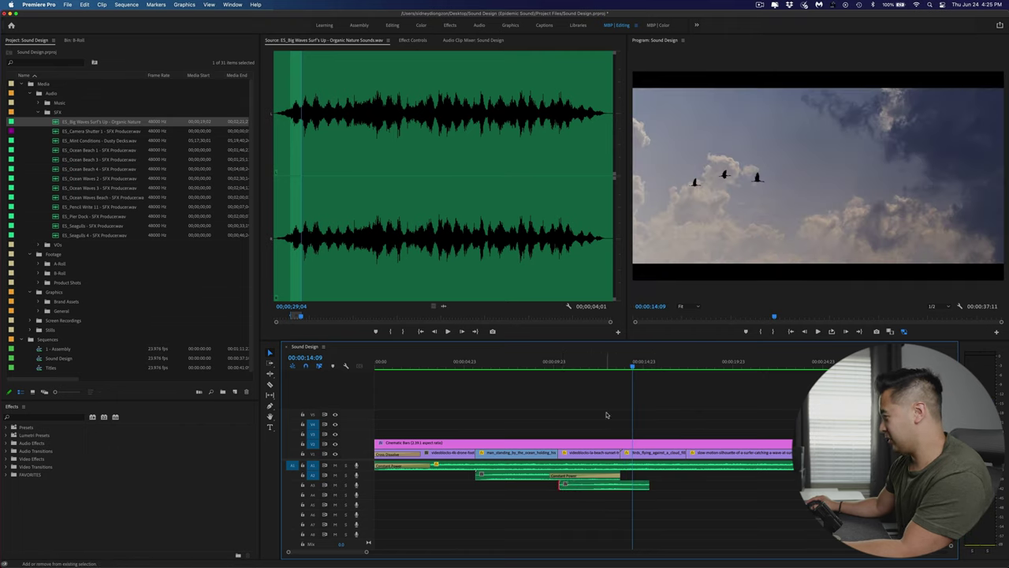
Replay the pier section to check the extended wave clip.
key("equal")
key("equal")
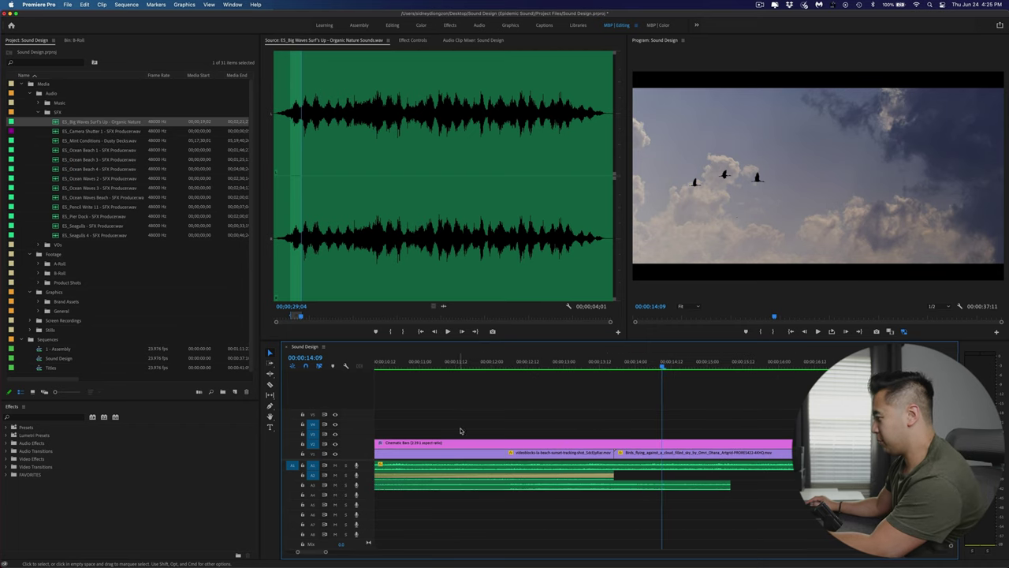
key("minus")
key("minus")
key("minus")
left_click(552, 363)
key("space")
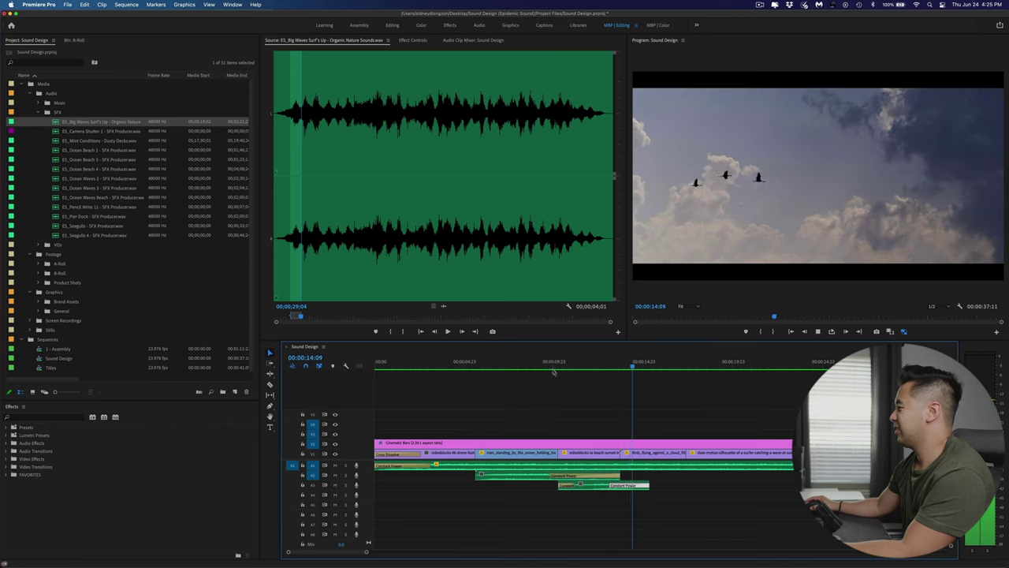
left_click_drag(554, 363, 519, 363)
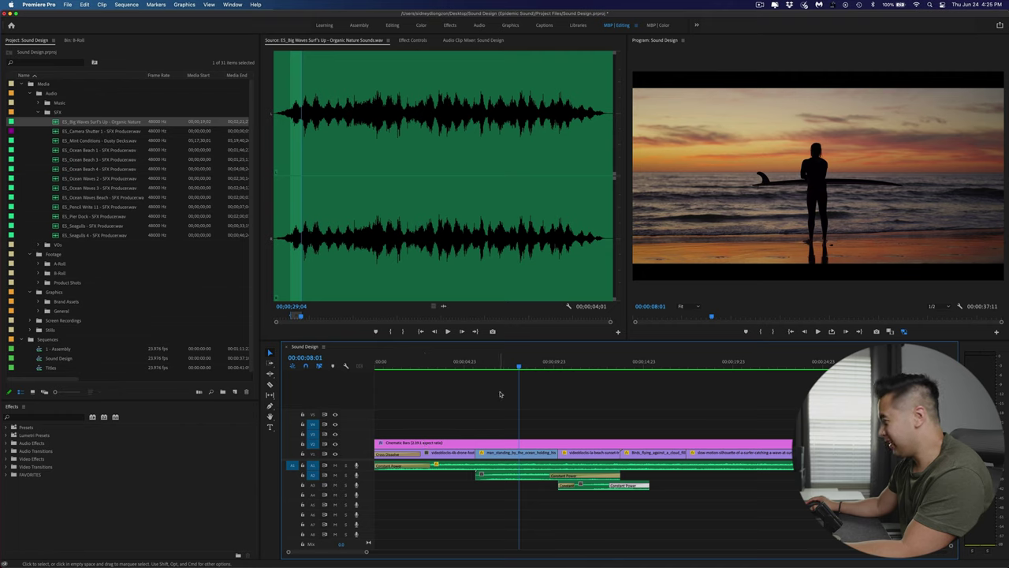
Save with Cmd+S and play from the surfer shot through the birds shot.
key("super+s")
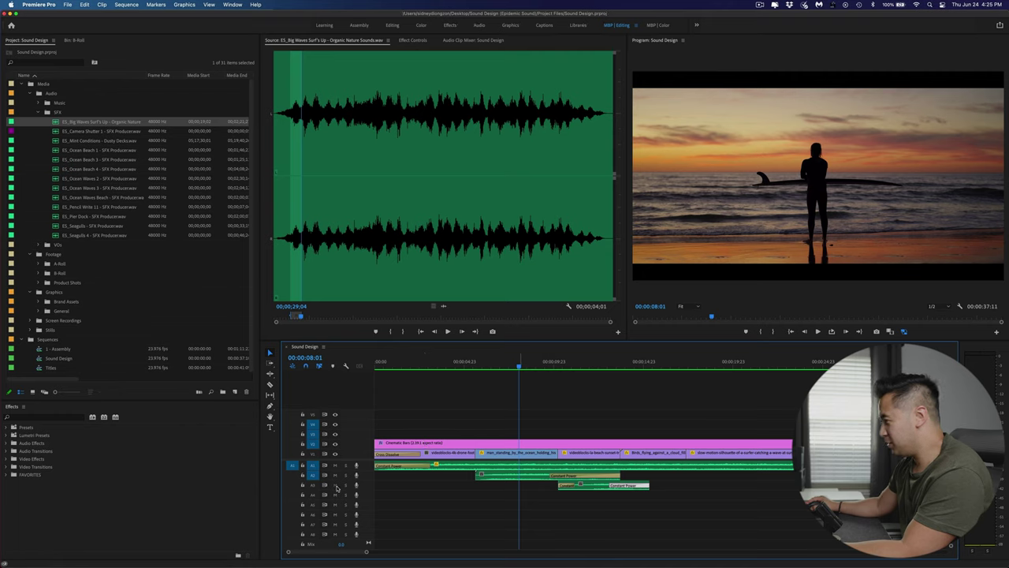
key("space")
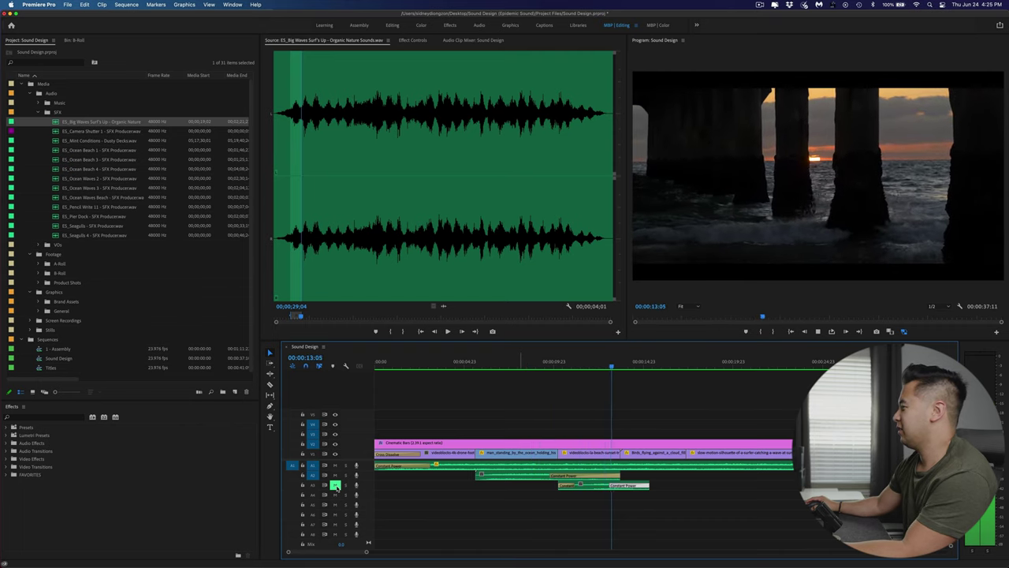
key("space")
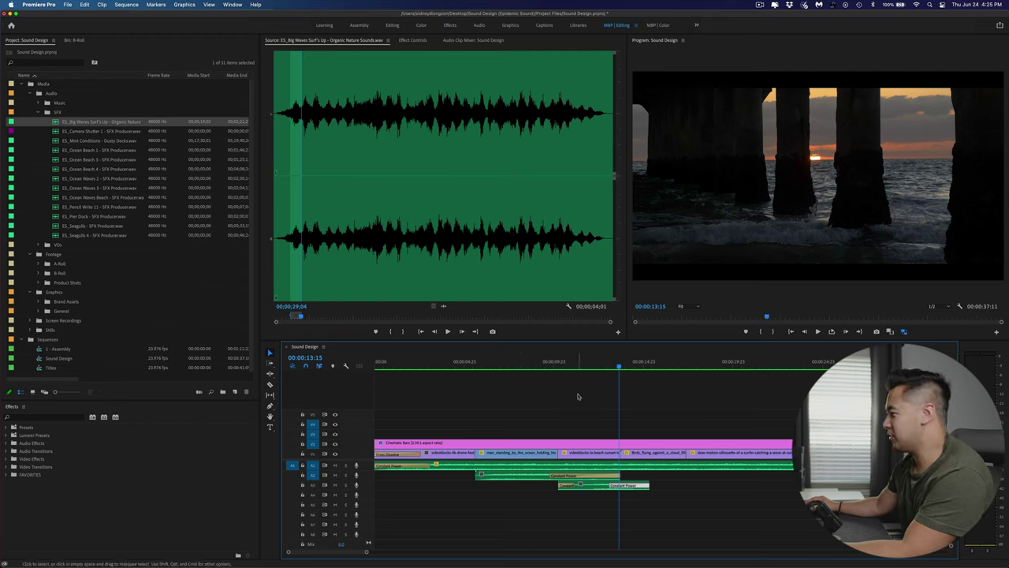
left_click(524, 365)
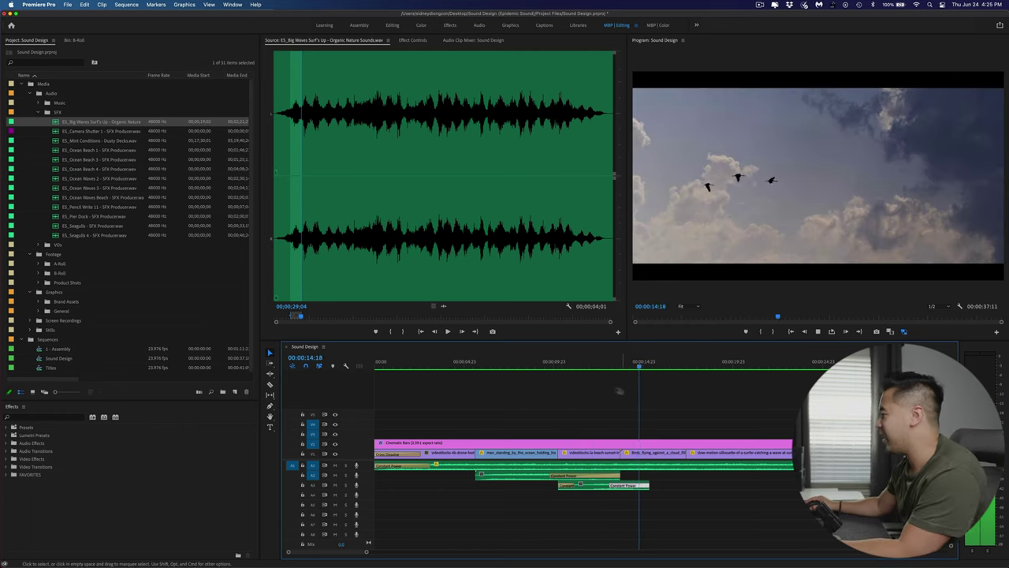
key("space")
Try the ES_Seagulls sound on A4, audition it, then delete it.
double_click(61, 228)
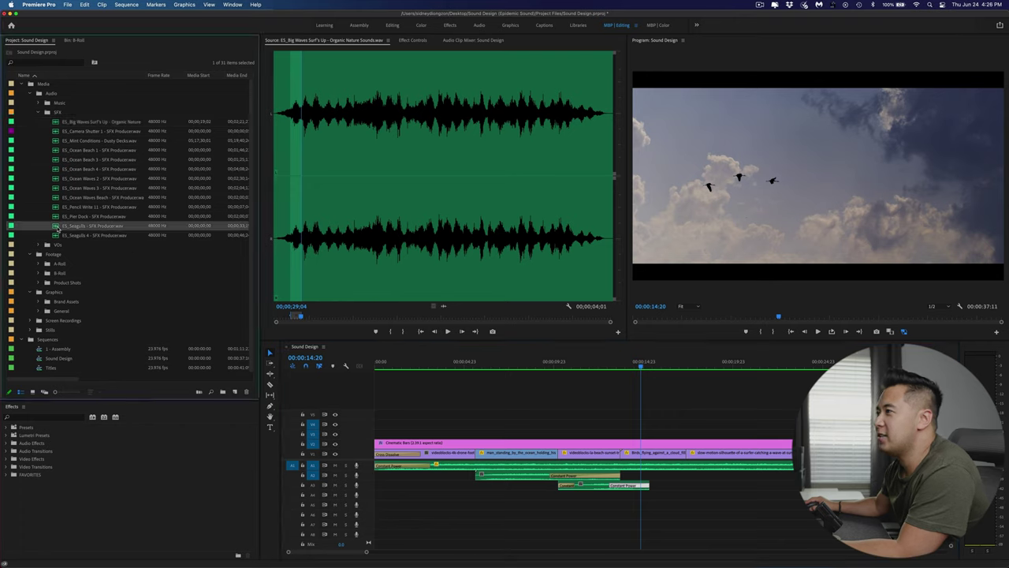
key("space")
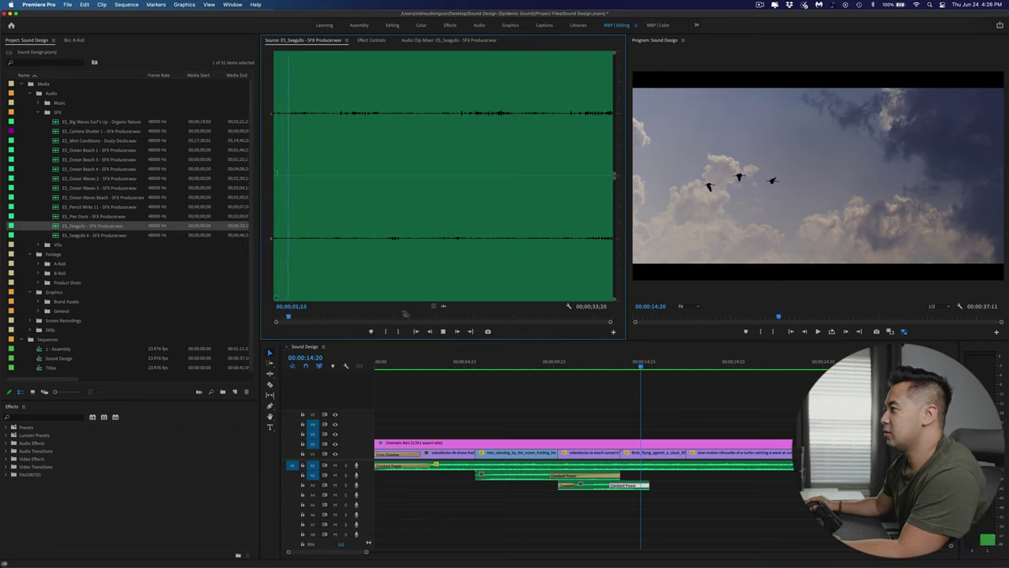
key("space")
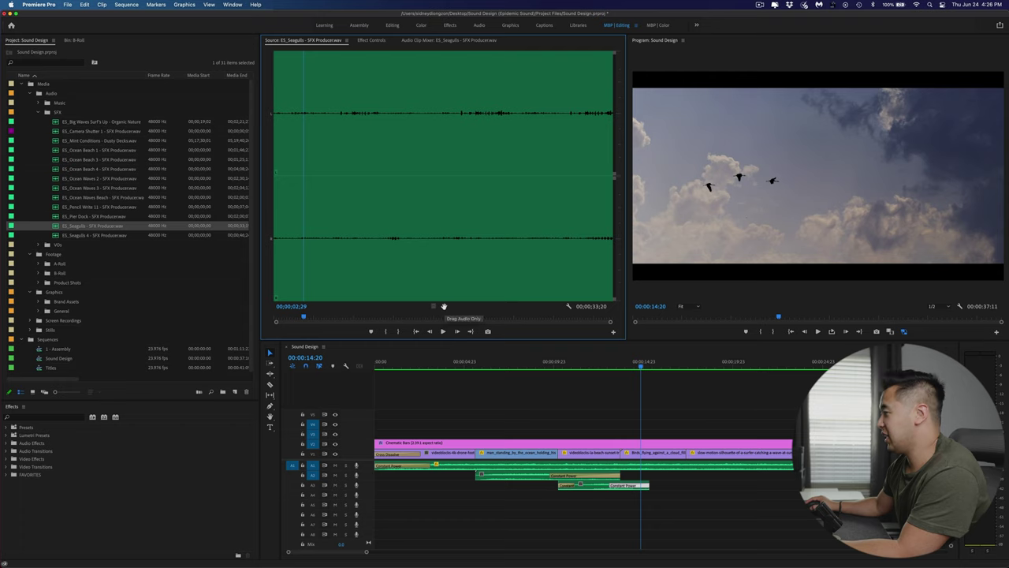
left_click_drag(621, 475, 626, 495)
left_click(615, 366)
key("space")
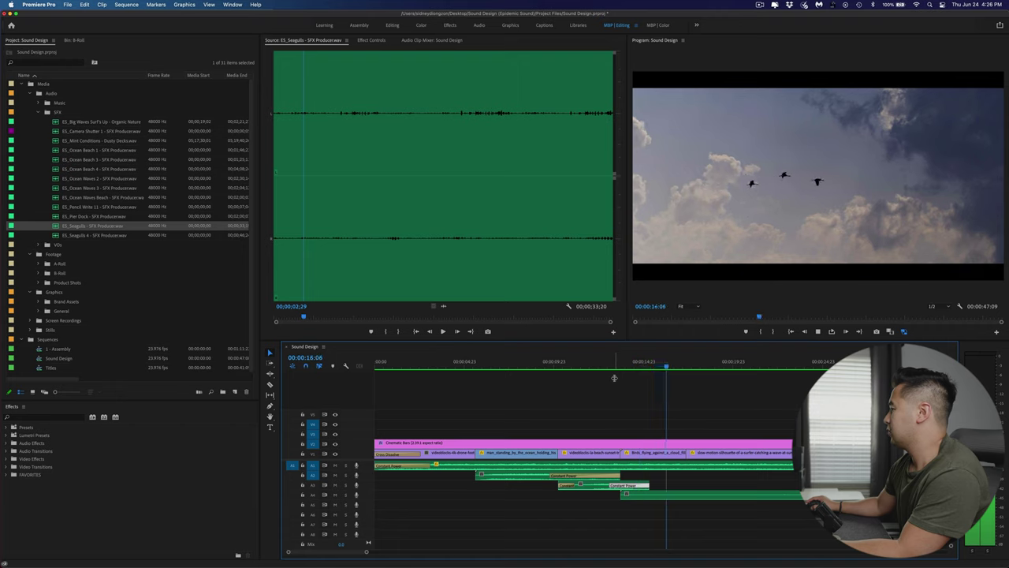
key("space")
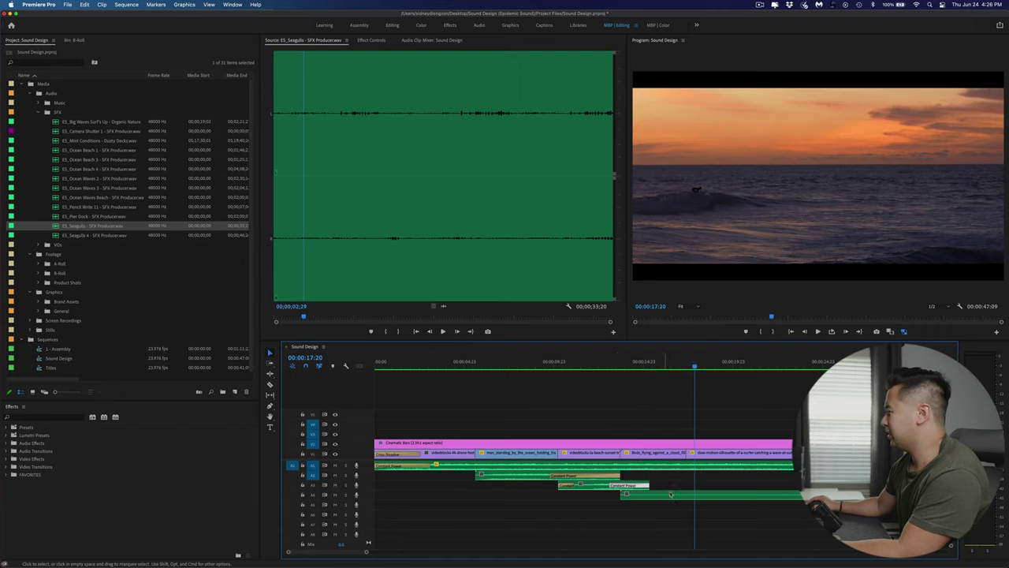
left_click(675, 500)
key("Delete")
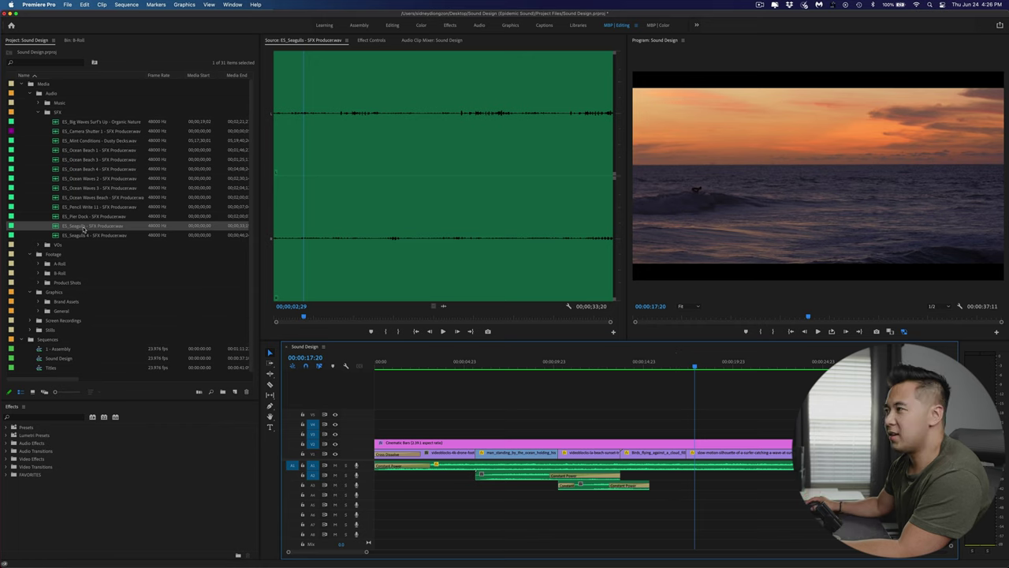
Place ES_Seagulls 4 on A4 under the birds shot and audition it from about 12:12.
double_click(53, 236)
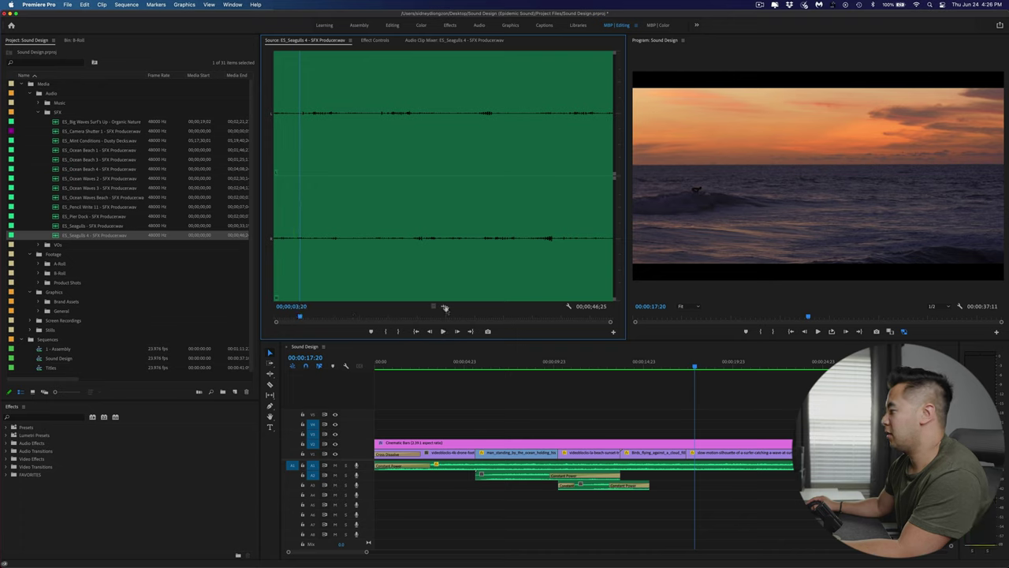
left_click_drag(443, 307, 623, 495)
left_click(600, 363)
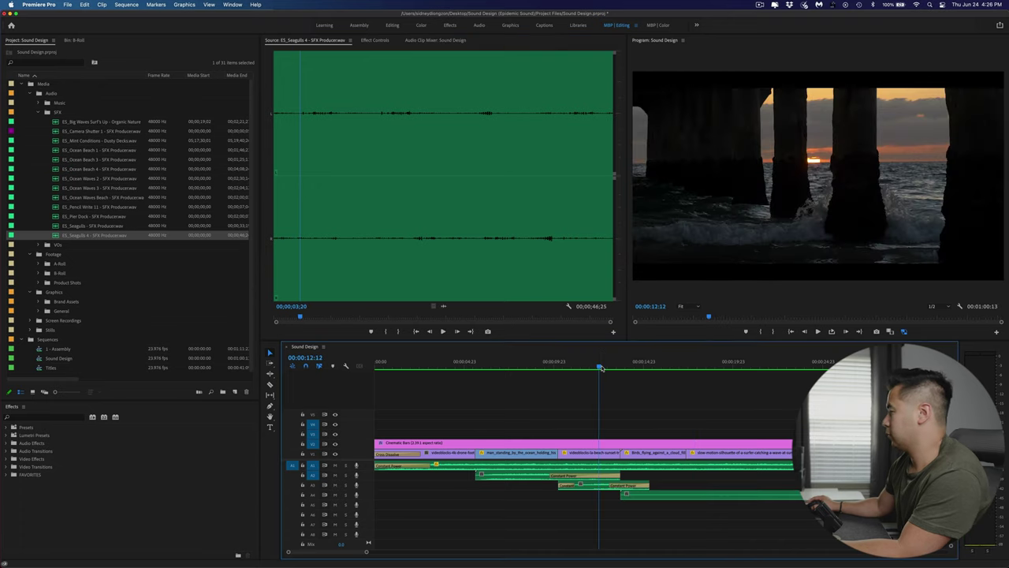
key("space")
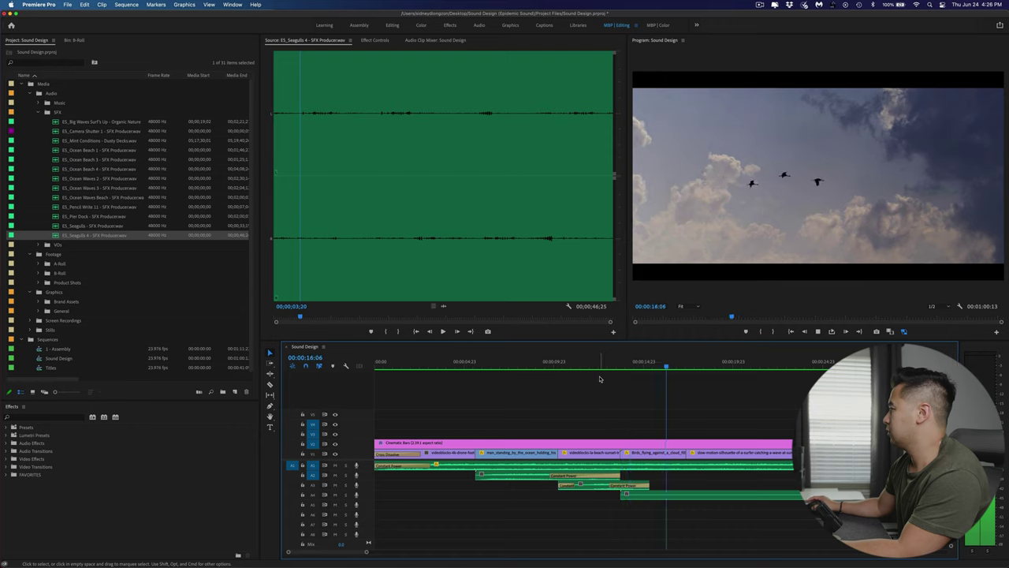
left_click(701, 494)
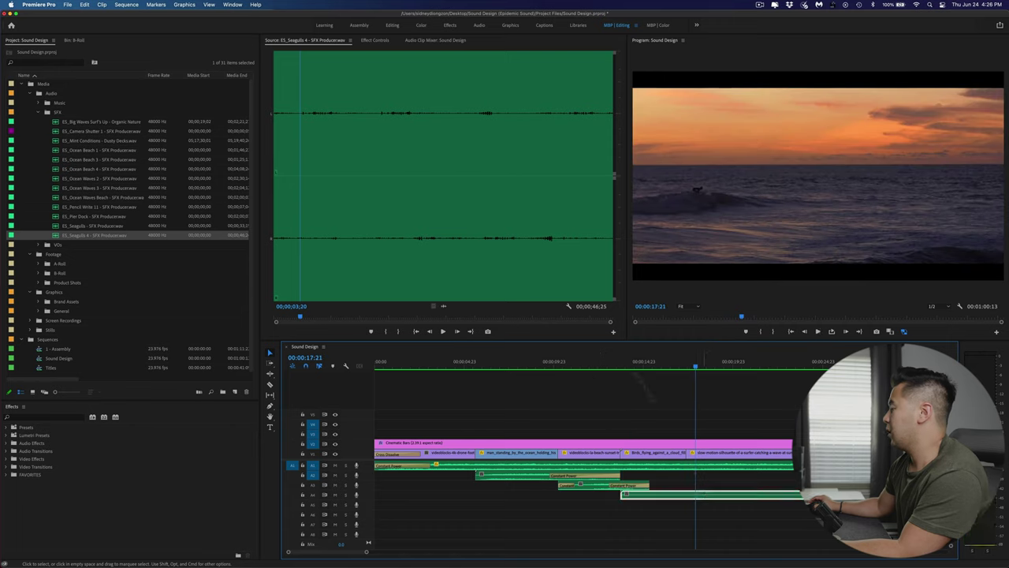
Add a volume keyframe and enter a new Level value for the Seagulls 4 clip.
left_click(386, 41)
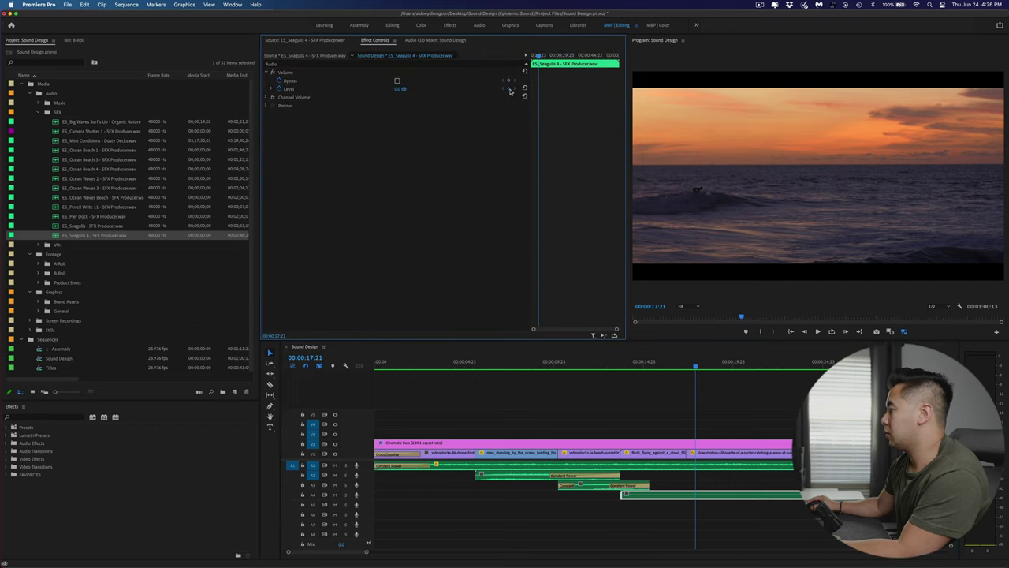
left_click(509, 89)
left_click(684, 366)
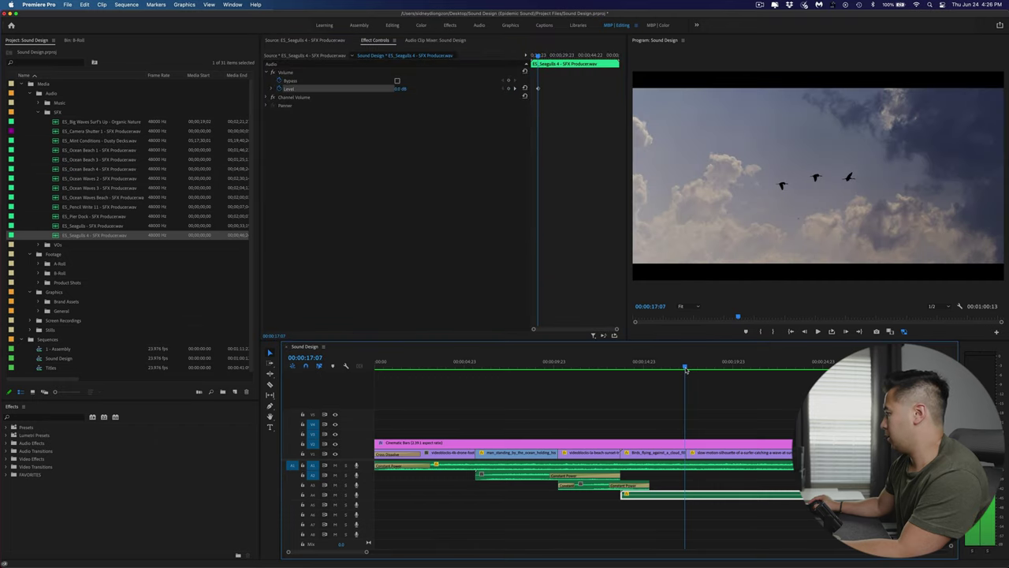
left_click(402, 88)
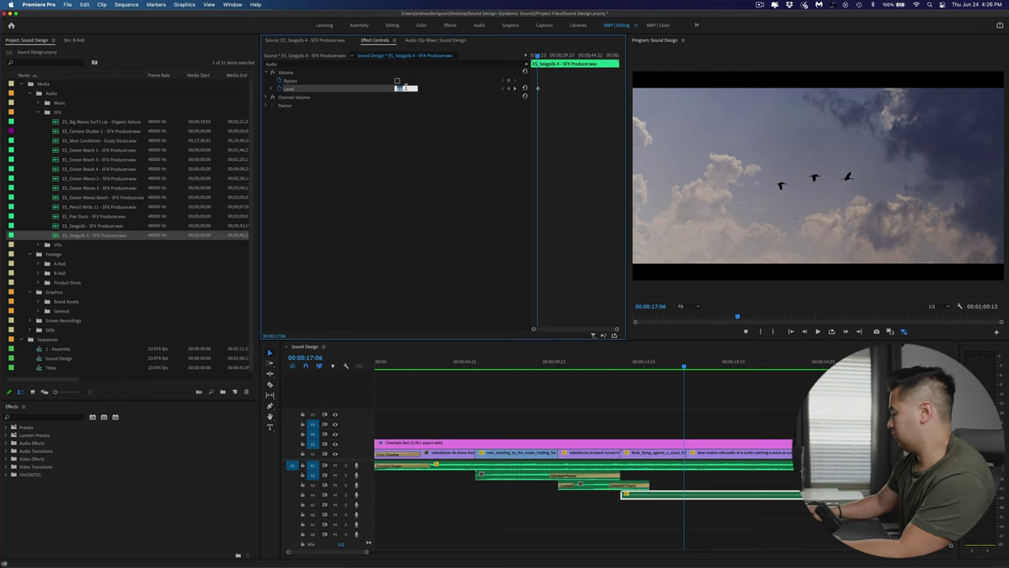
key("Return")
Play the birds section from about 12 seconds and fit the whole sequence in the timeline.
left_click(611, 363)
key("space")
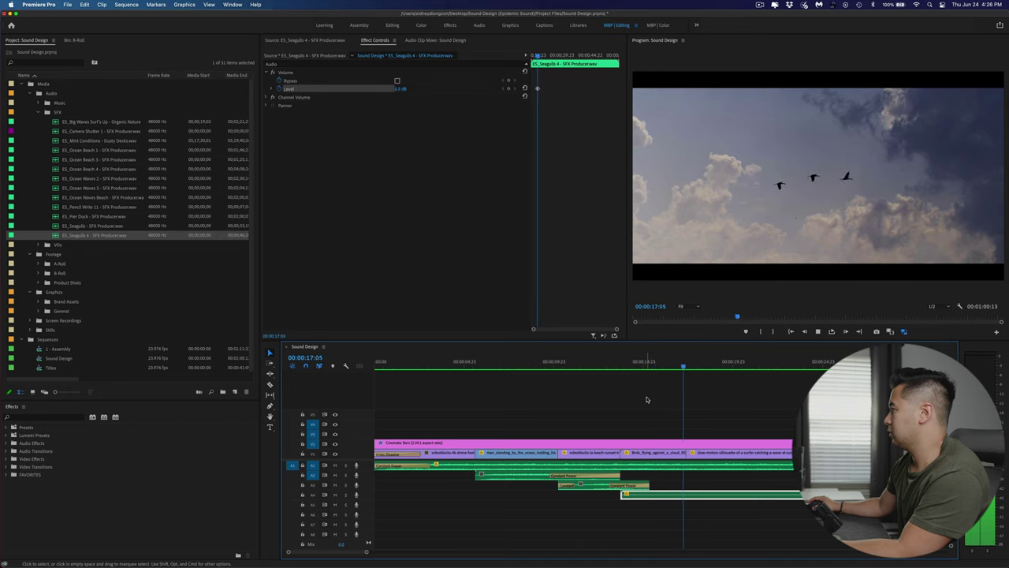
key("space")
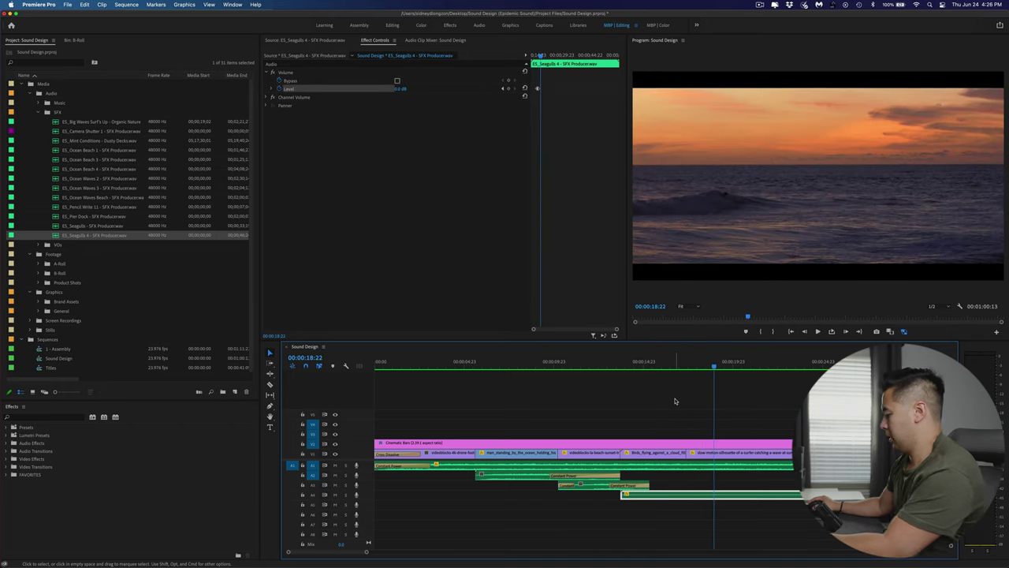
key("backslash")
key("space")
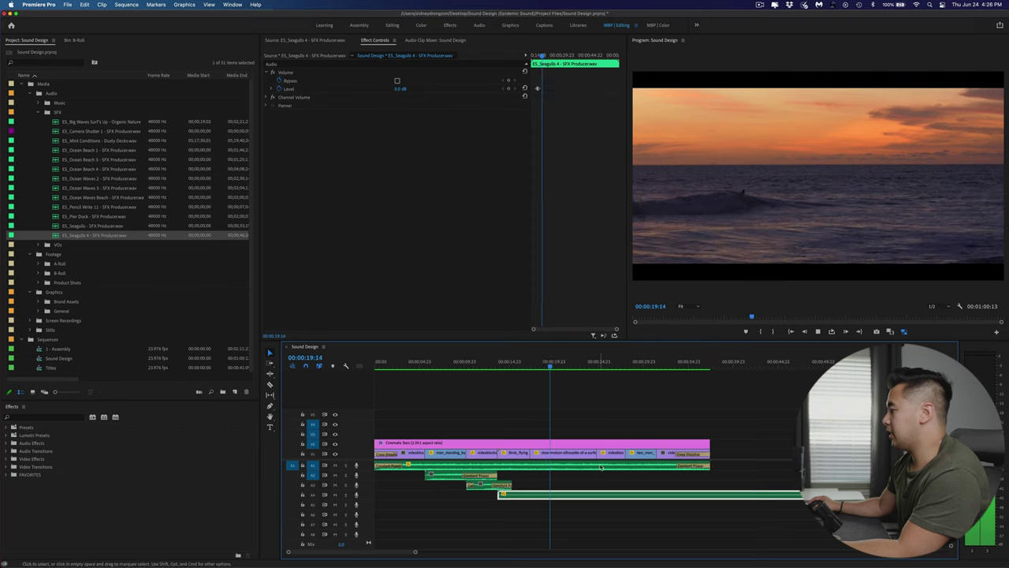
key("space")
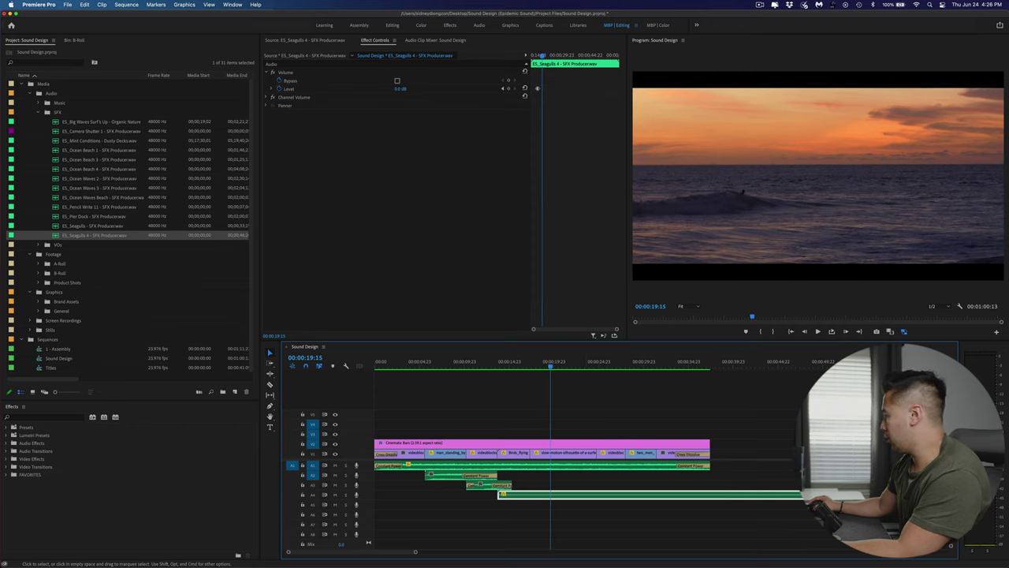
Trim the Seagulls 4 clip on A4 to end with the sequence.
left_click_drag(498, 494, 497, 493)
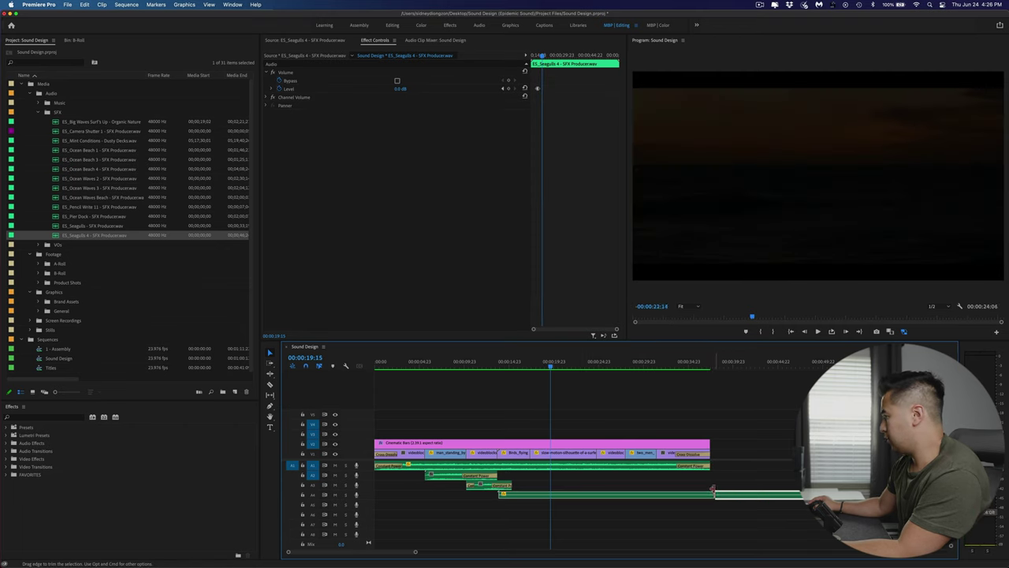
left_click_drag(714, 491, 709, 493)
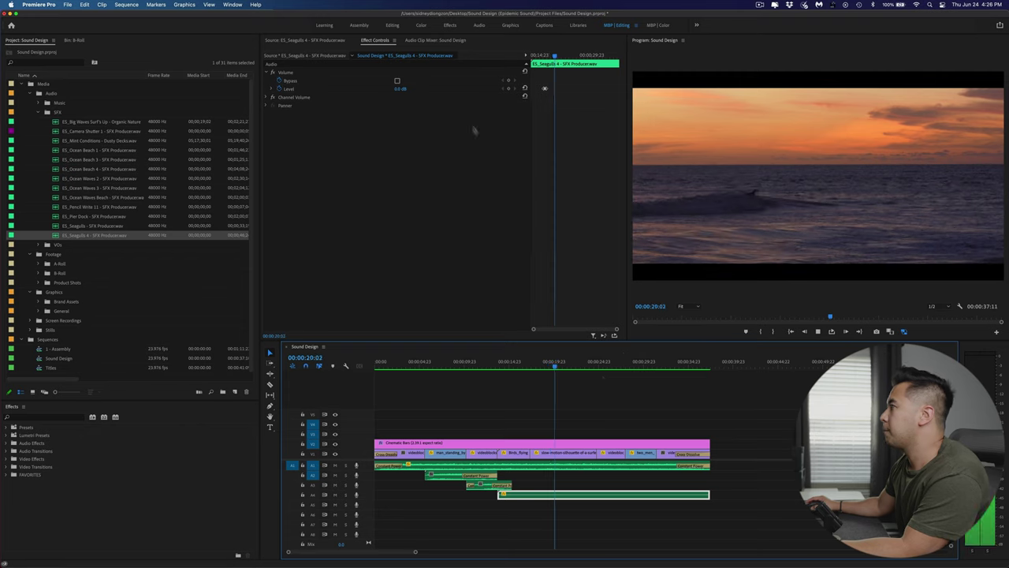
key("space")
Keyframe a lower Seagulls 4 level during playback, replay the fade, and preview ES_Ocean Waves 3.
left_click(510, 369)
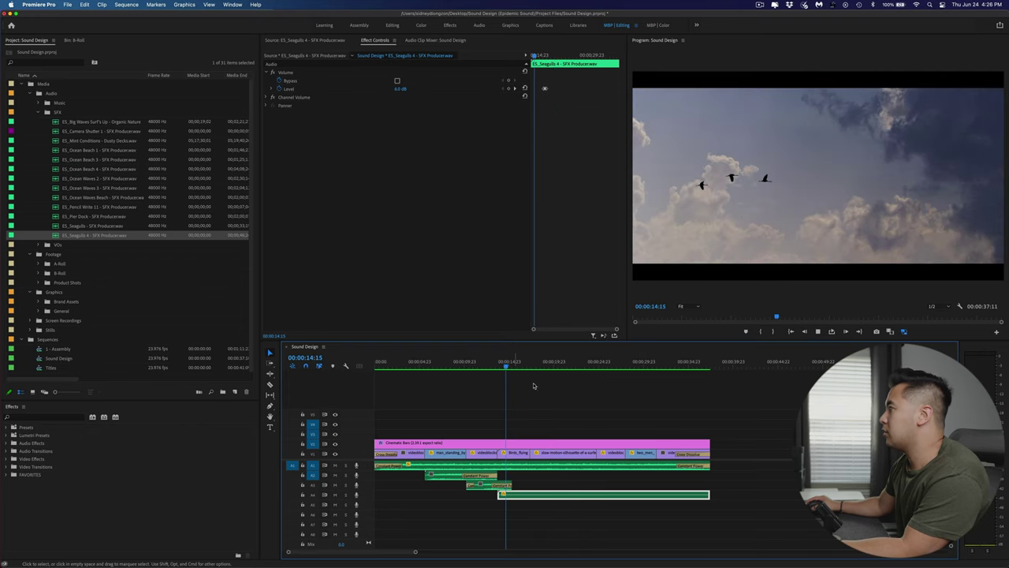
key("space")
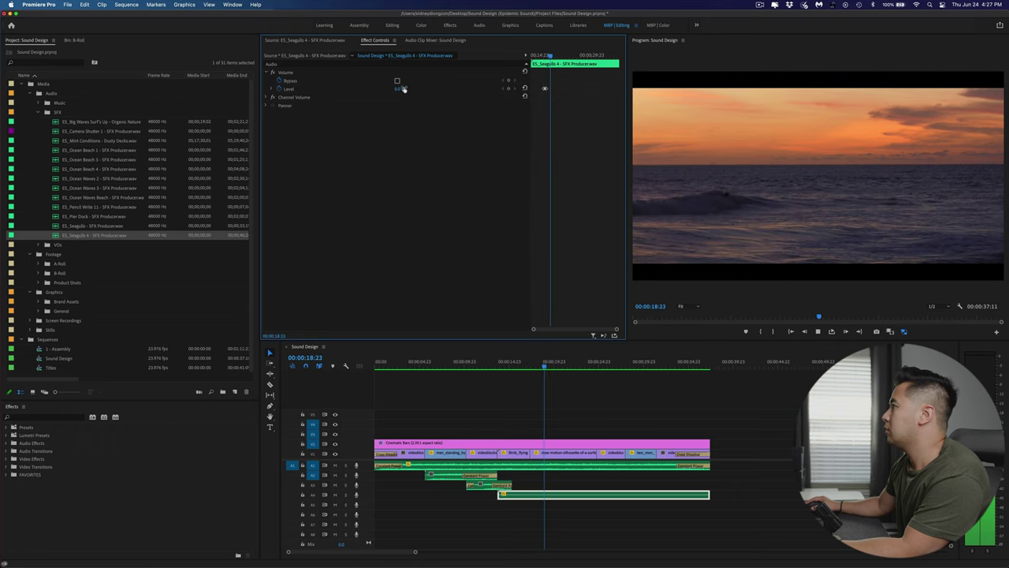
left_click(400, 88)
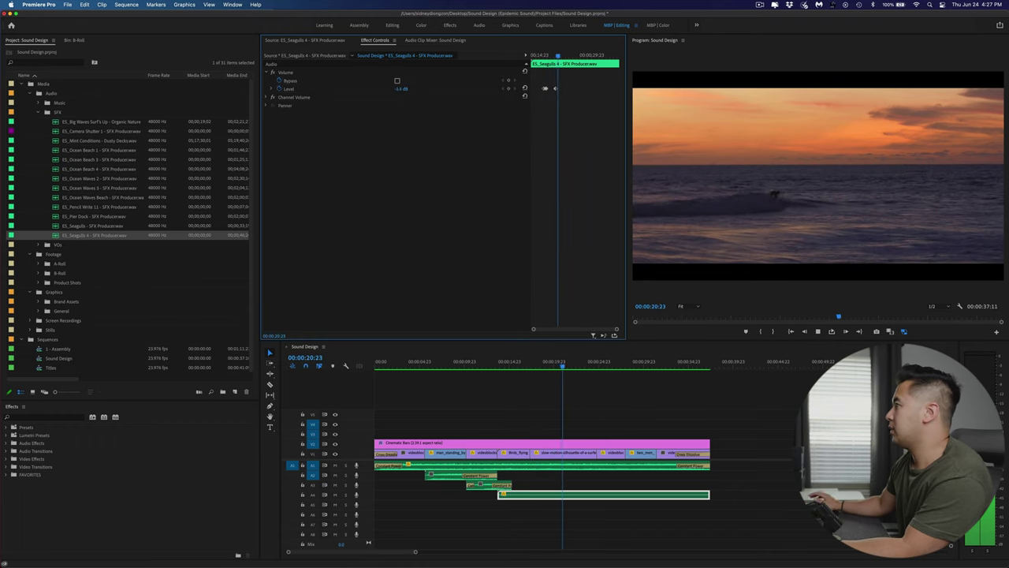
key("Return")
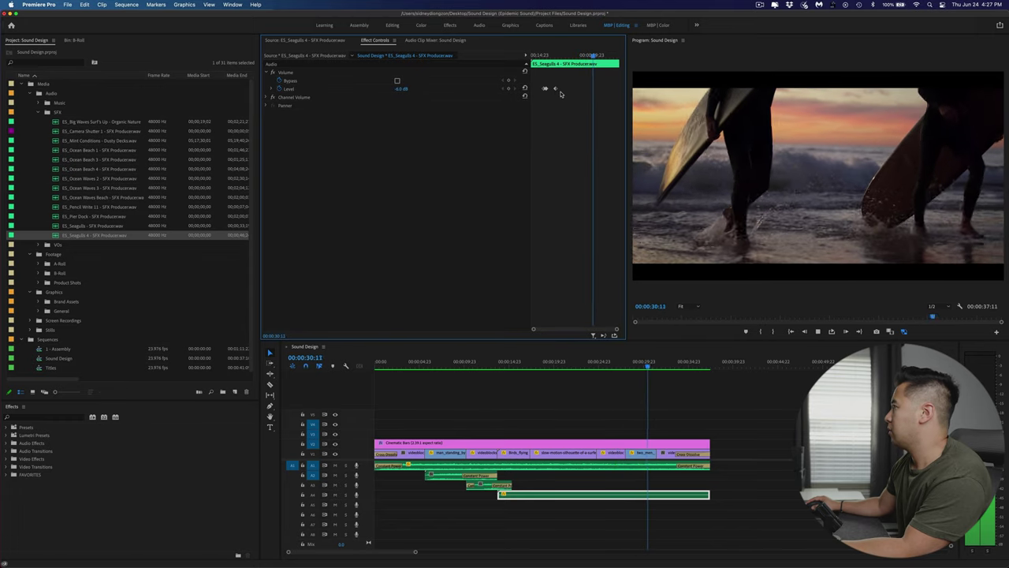
key("space")
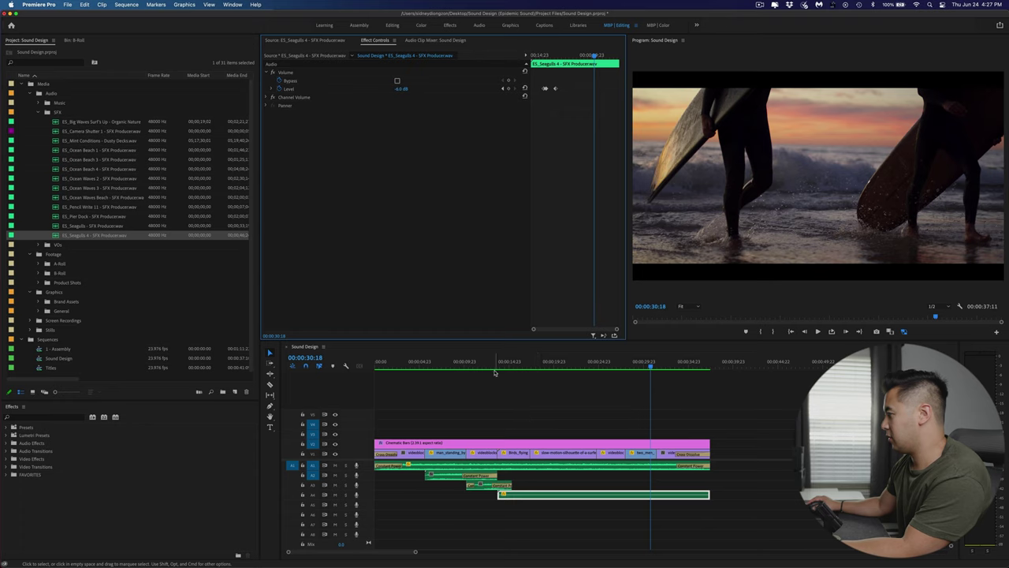
left_click(496, 365)
key("space")
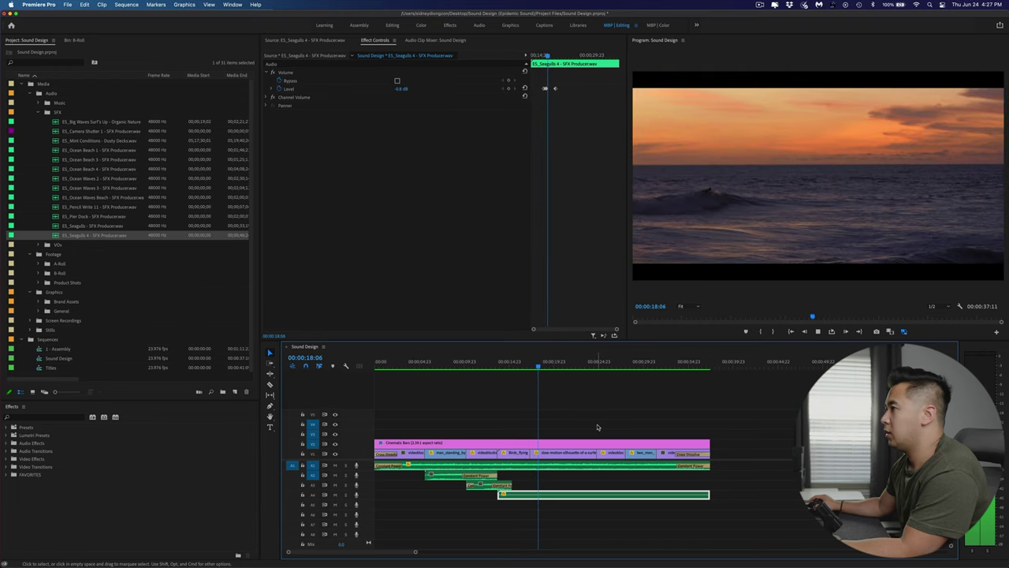
key("space")
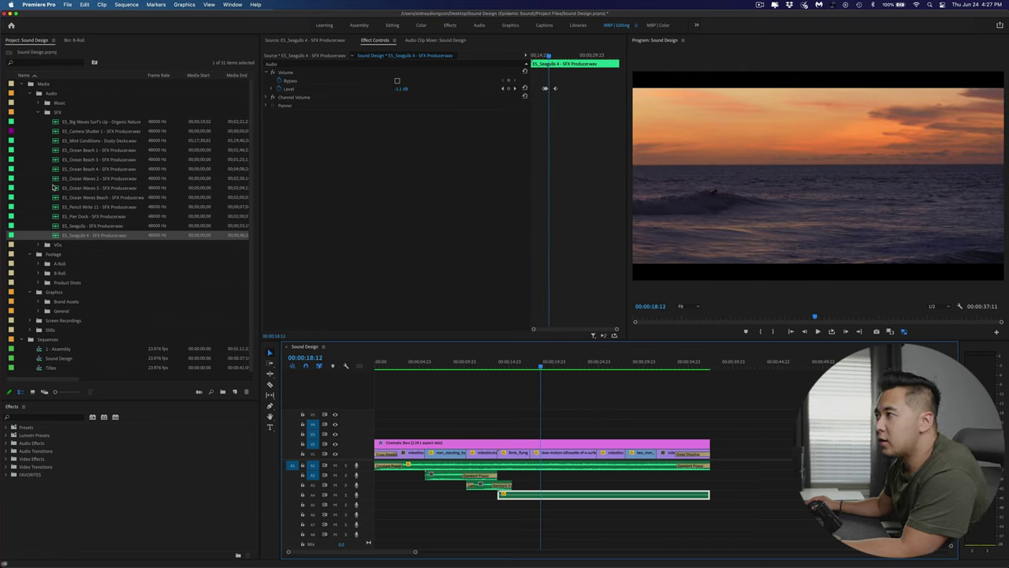
double_click(54, 188)
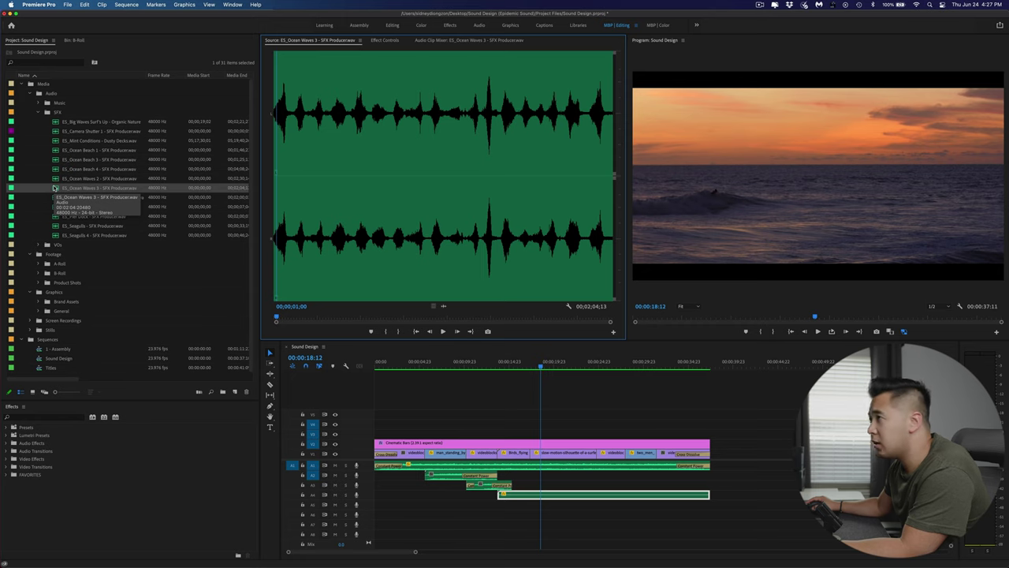
Audition the ocean sounds and mark In/Out on the wanted part of ES_Ocean Beach 3.
double_click(57, 179)
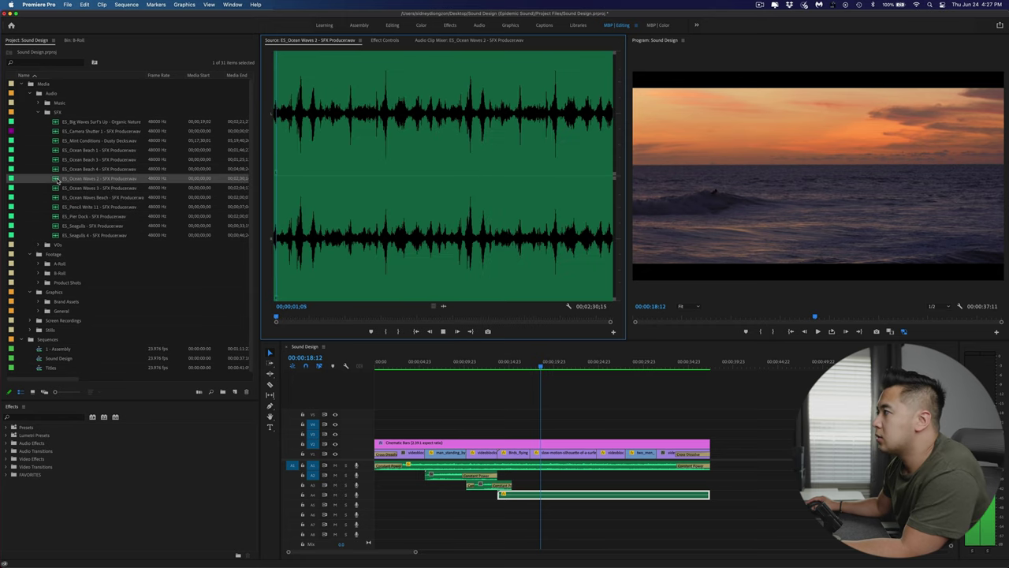
left_click(299, 316)
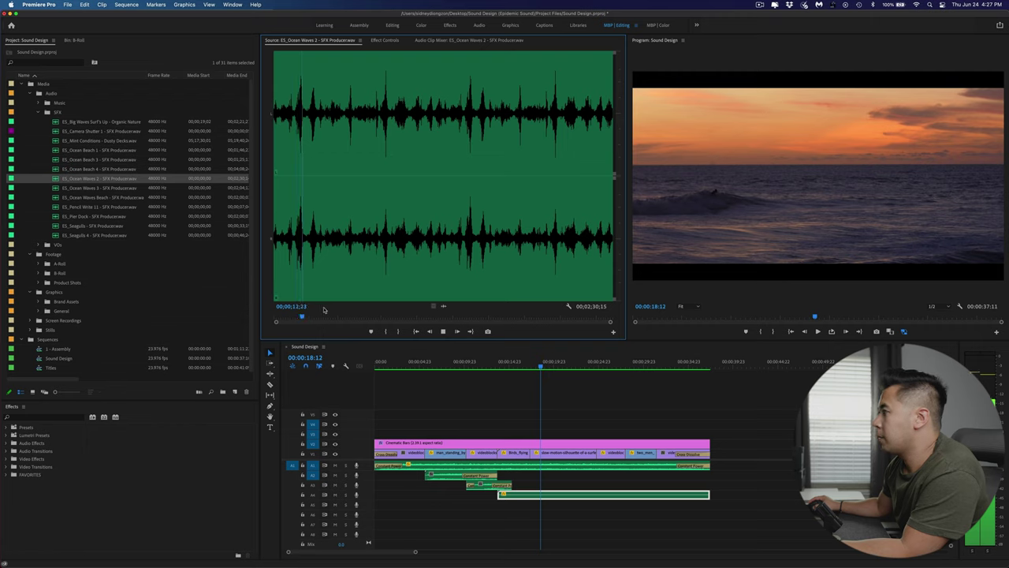
double_click(116, 190)
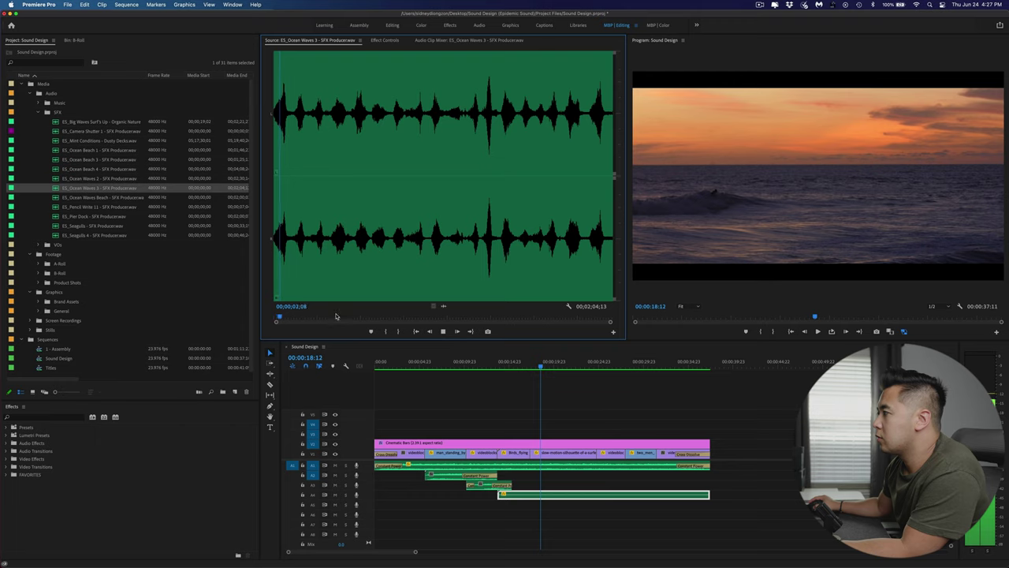
double_click(56, 149)
key("space")
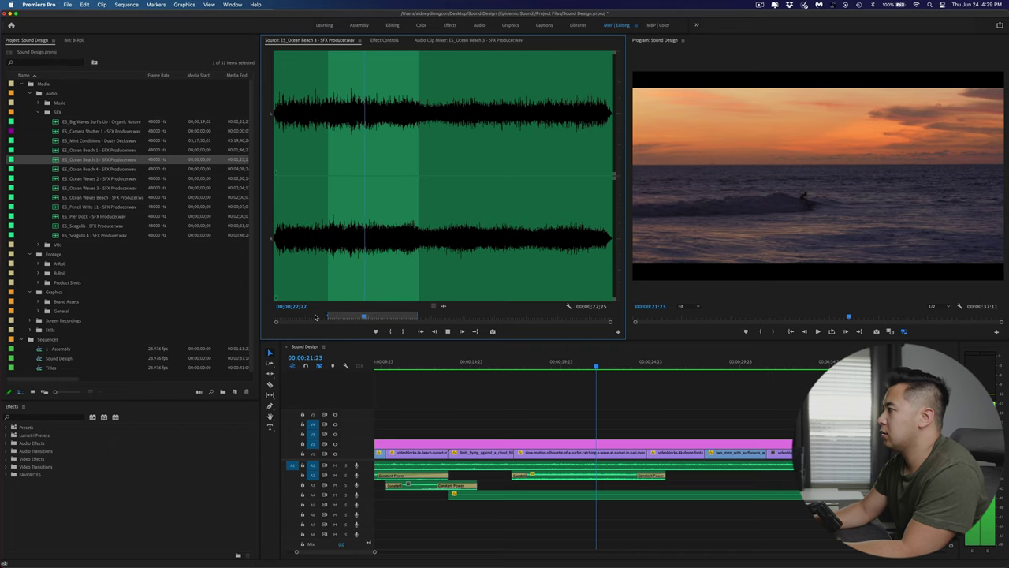
key("o")
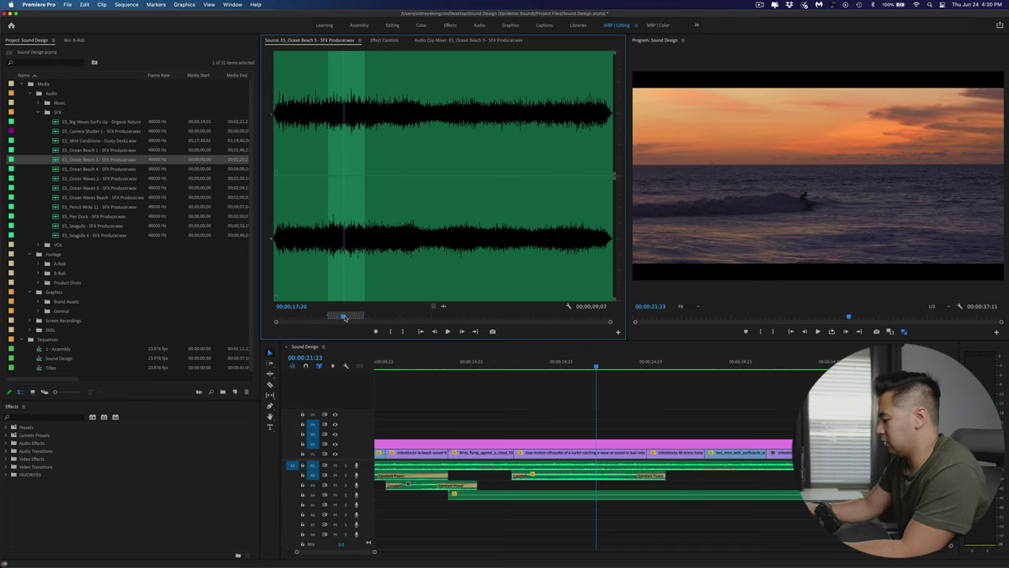
key("i")
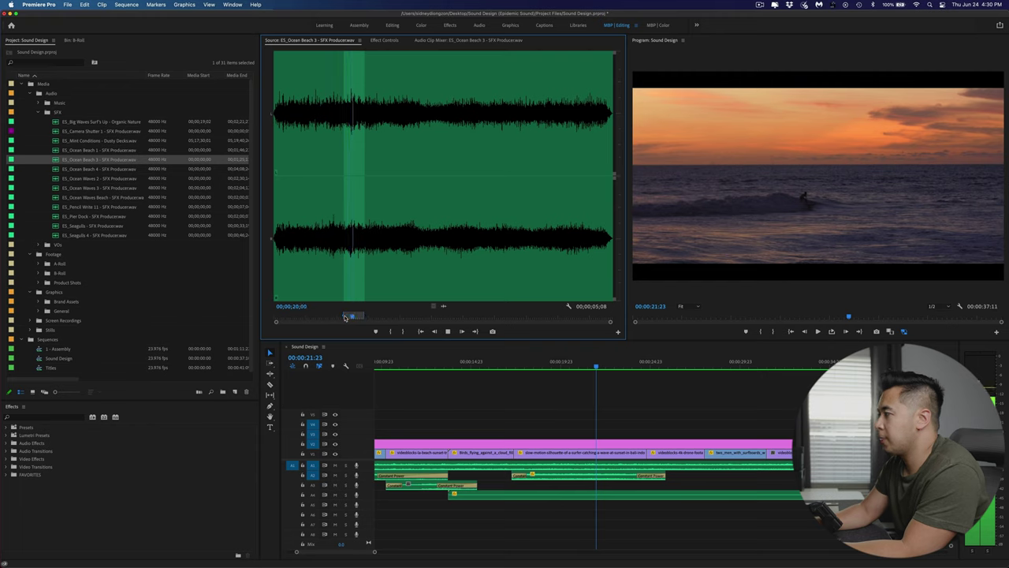
key("space")
Drag the A2 Constant Power crossfade edge earlier, review it, and select the wave clip.
left_click(535, 361)
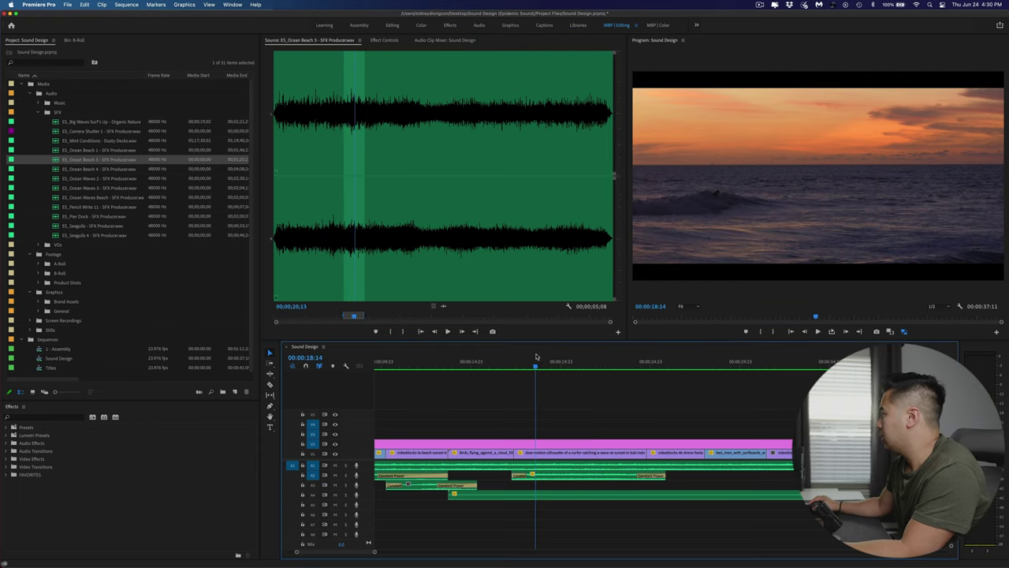
key("space")
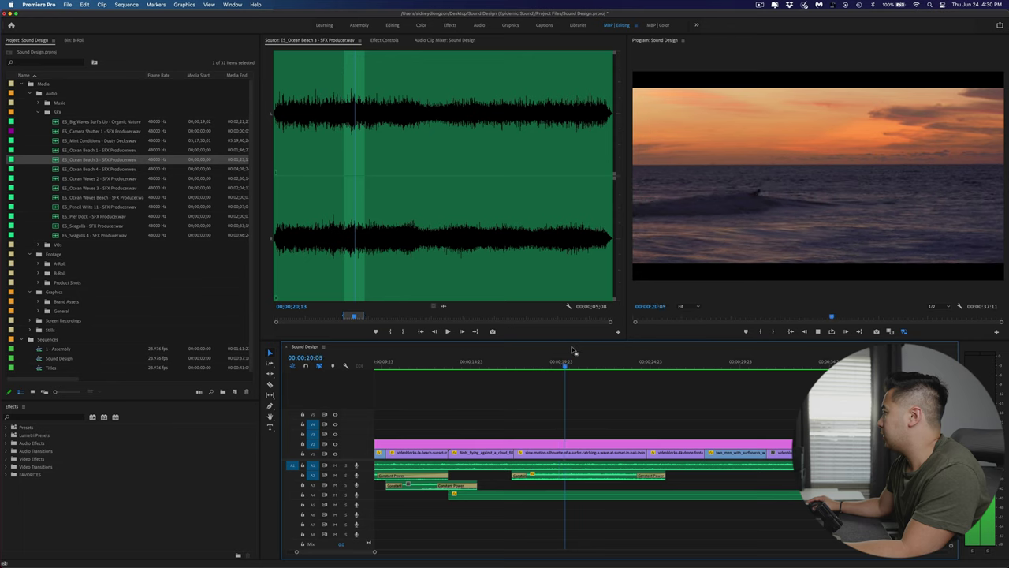
key("space")
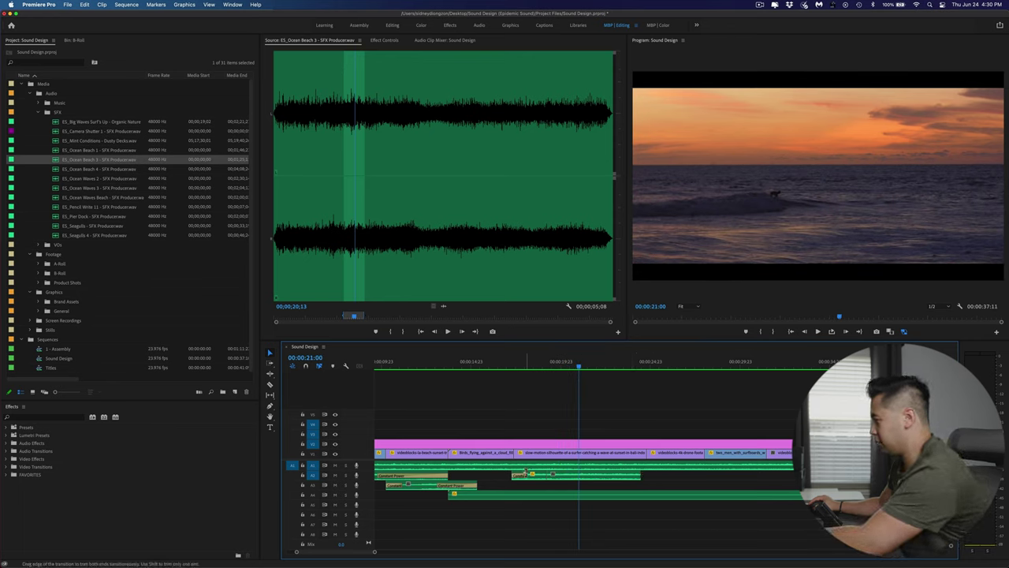
left_click_drag(542, 476, 509, 474)
key("space")
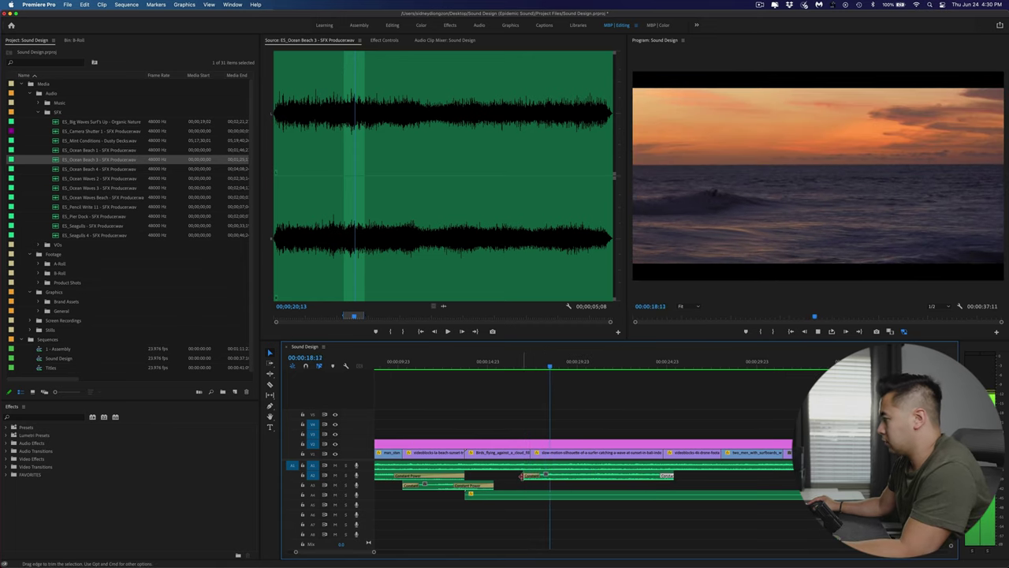
left_click(520, 368)
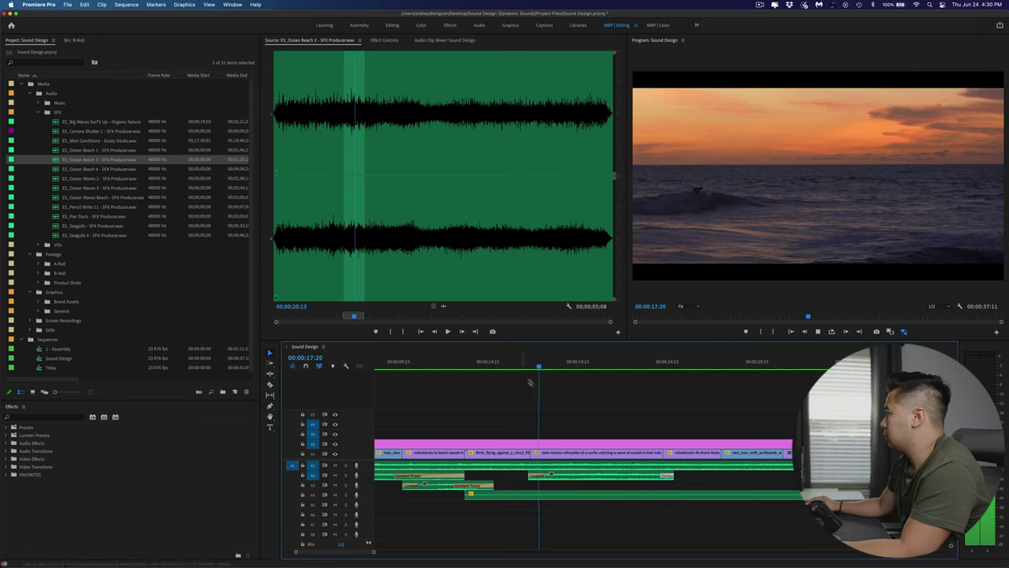
left_click(570, 475)
left_click(384, 40)
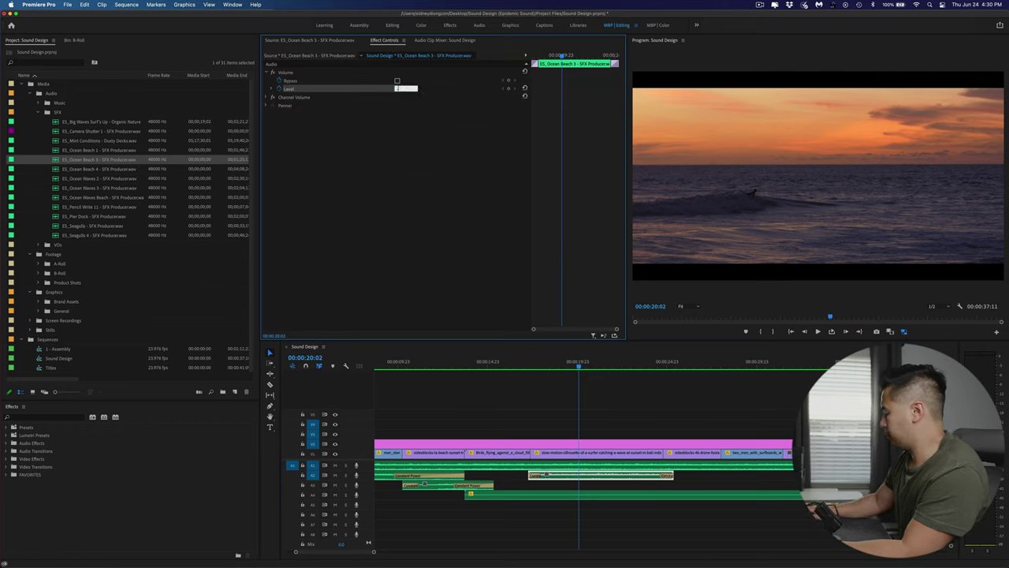
Play the Ocean Beach 3 wave under the surfer shots from about 17 seconds, checking near 20:04.
left_click(523, 361)
key("space")
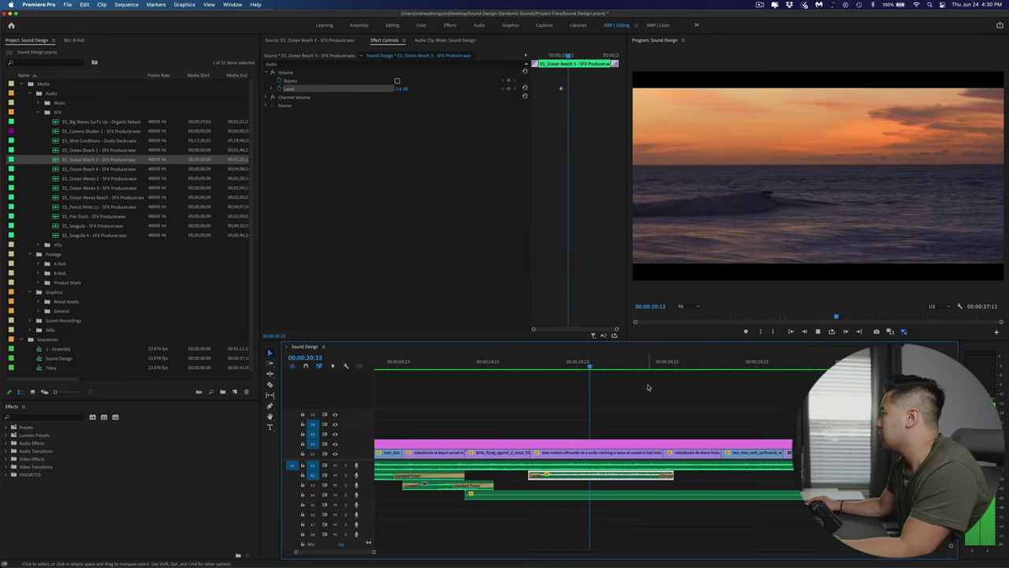
left_click(585, 363)
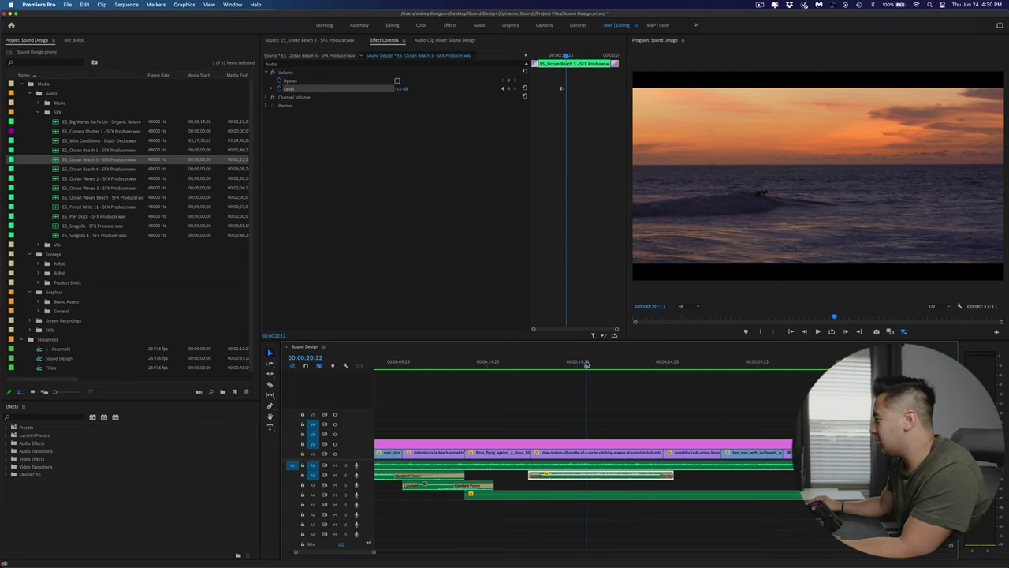
left_click_drag(584, 365, 580, 365)
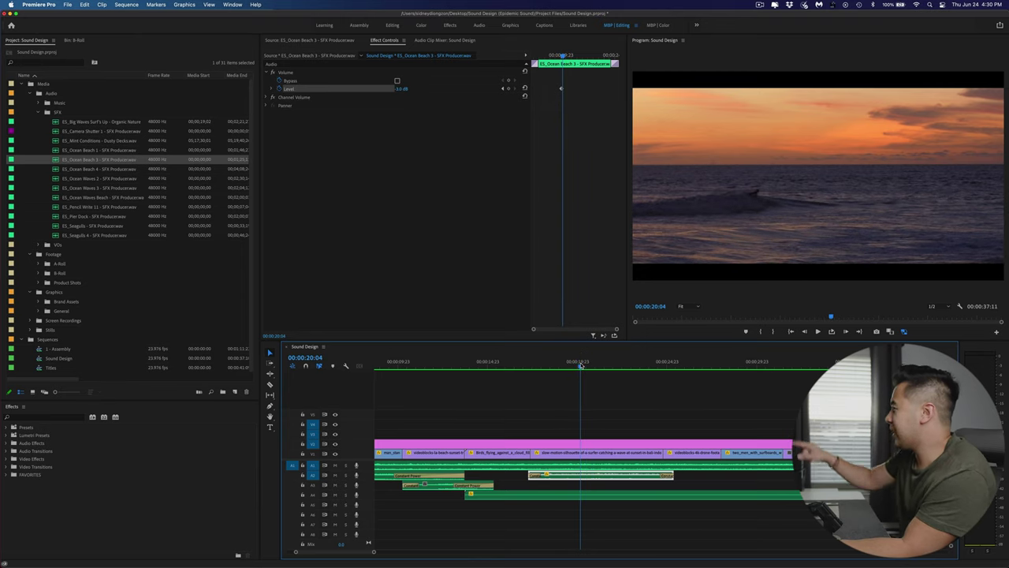
key("space")
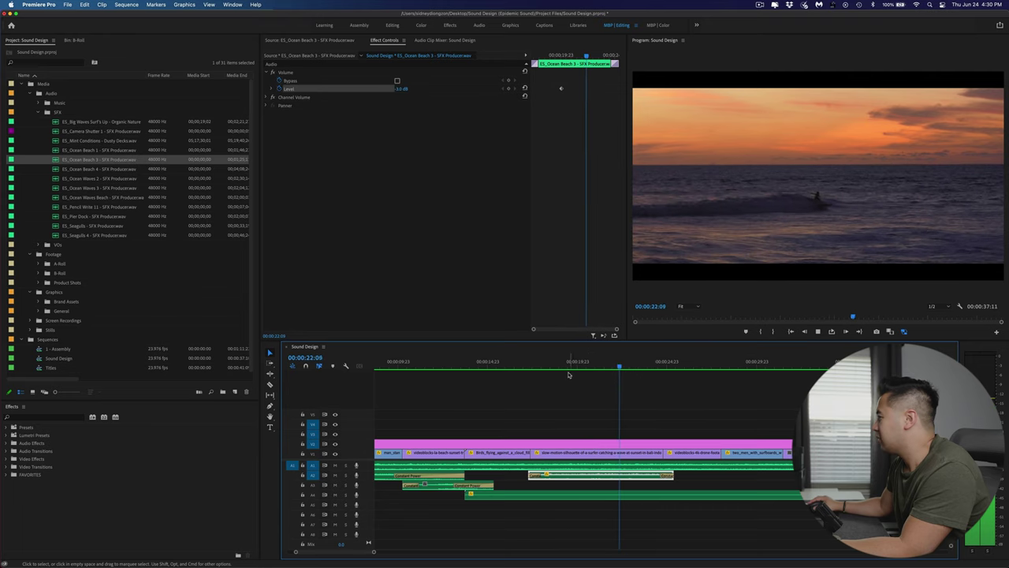
left_click(563, 367)
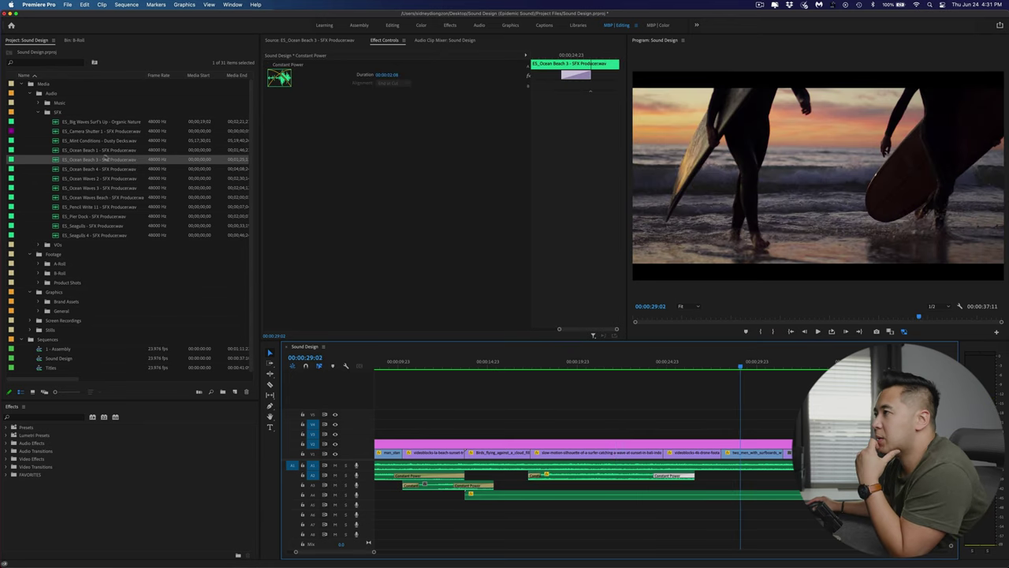
Mark an in and out point on ES_Ocean Waves 2 for an excerpt of 00;00;07;28.
double_click(53, 179)
left_click(357, 317)
key("i")
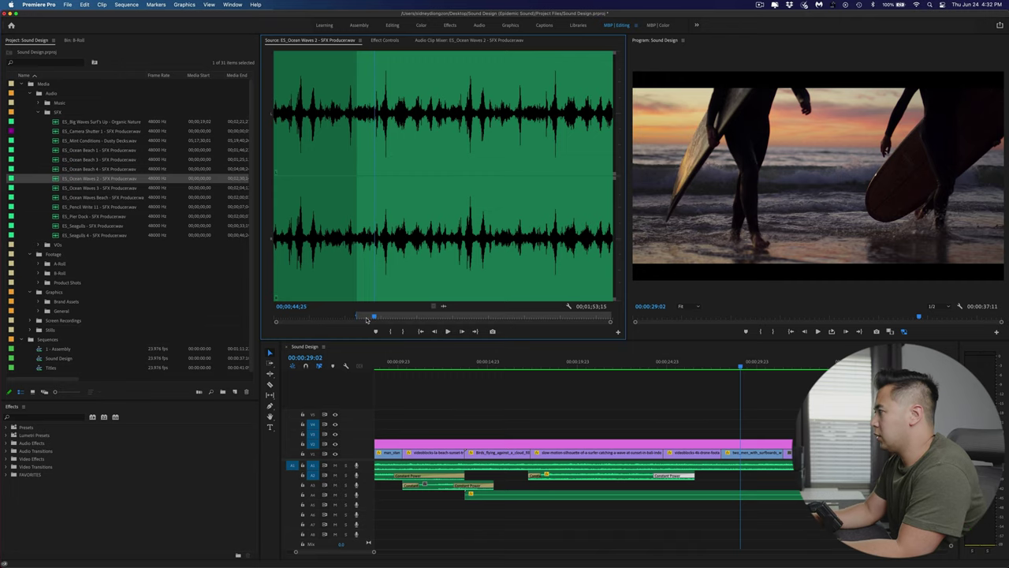
key("o")
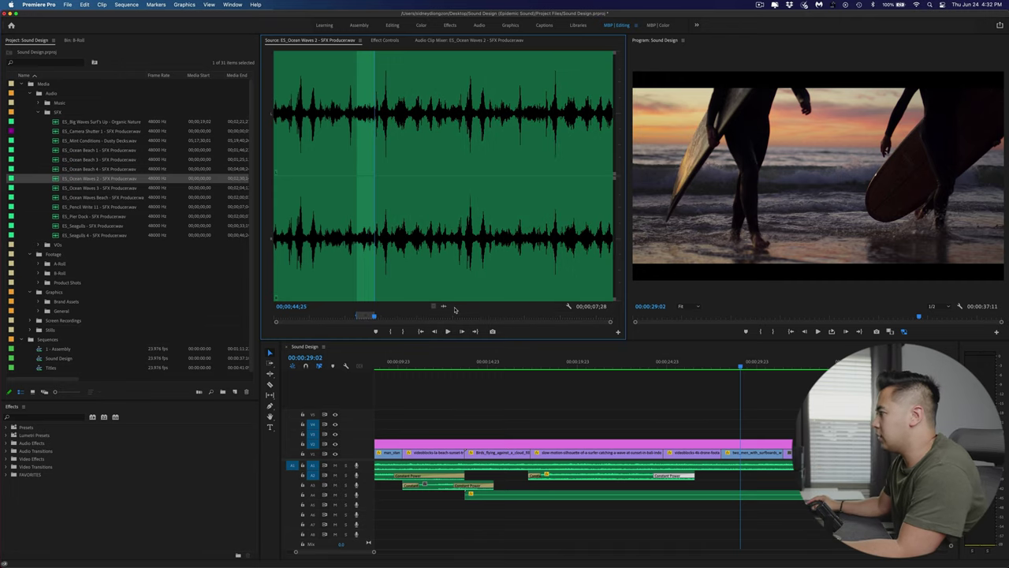
Play and replay the sequence around the surfer shot to review the wave timing.
left_click(569, 476)
key("space")
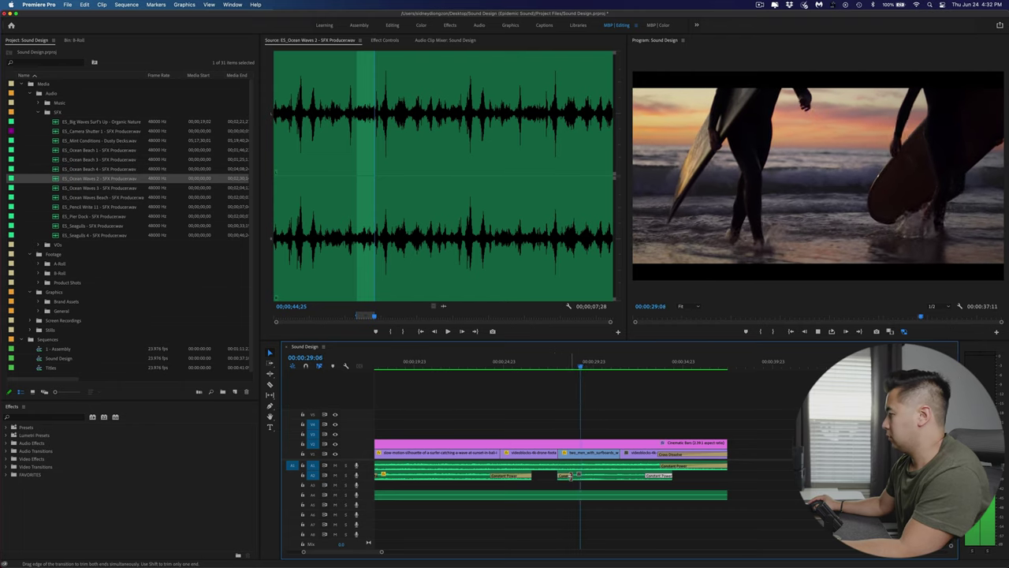
left_click(549, 360)
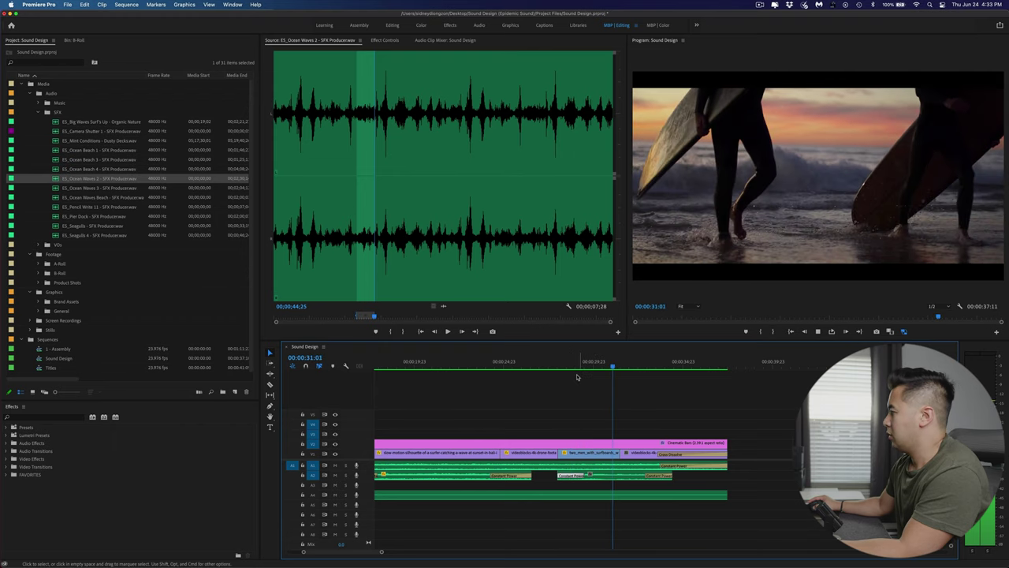
key("space")
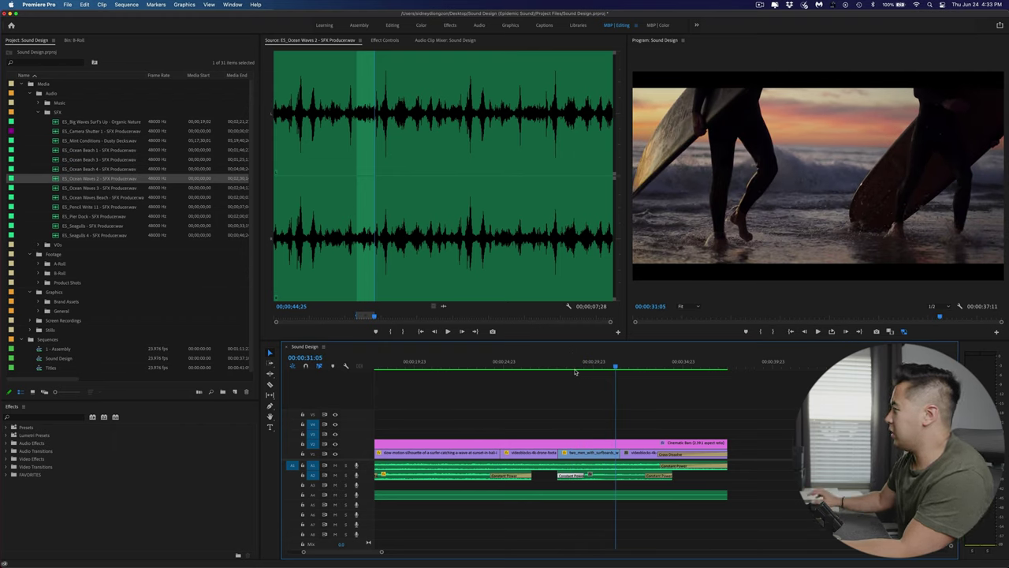
left_click(573, 367)
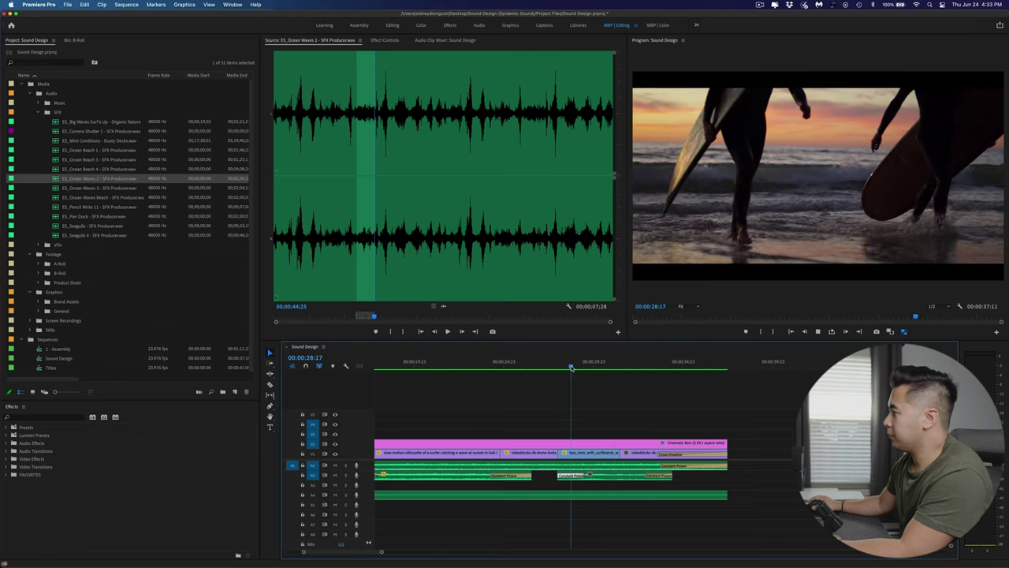
key("space")
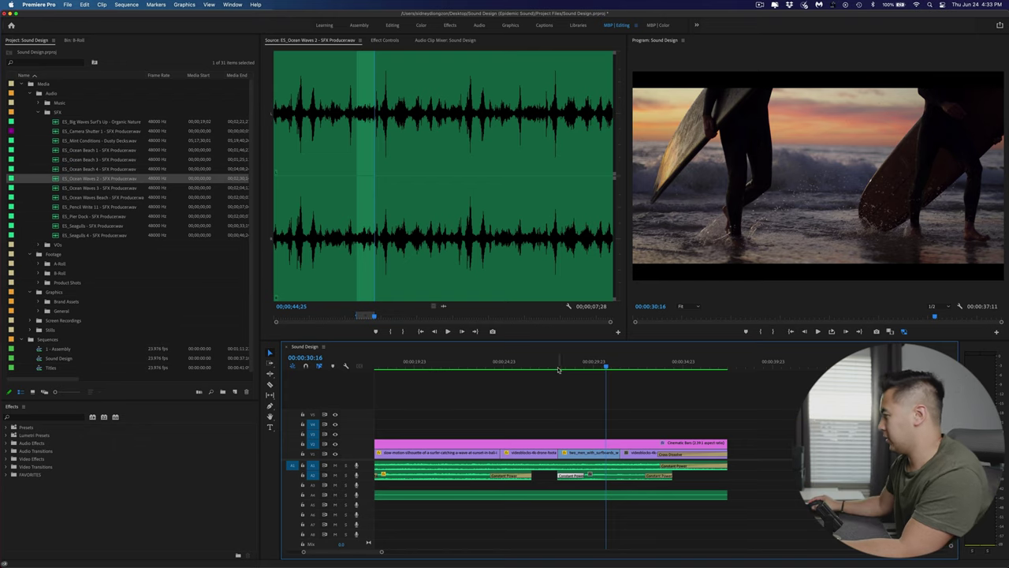
left_click(558, 368)
key("space")
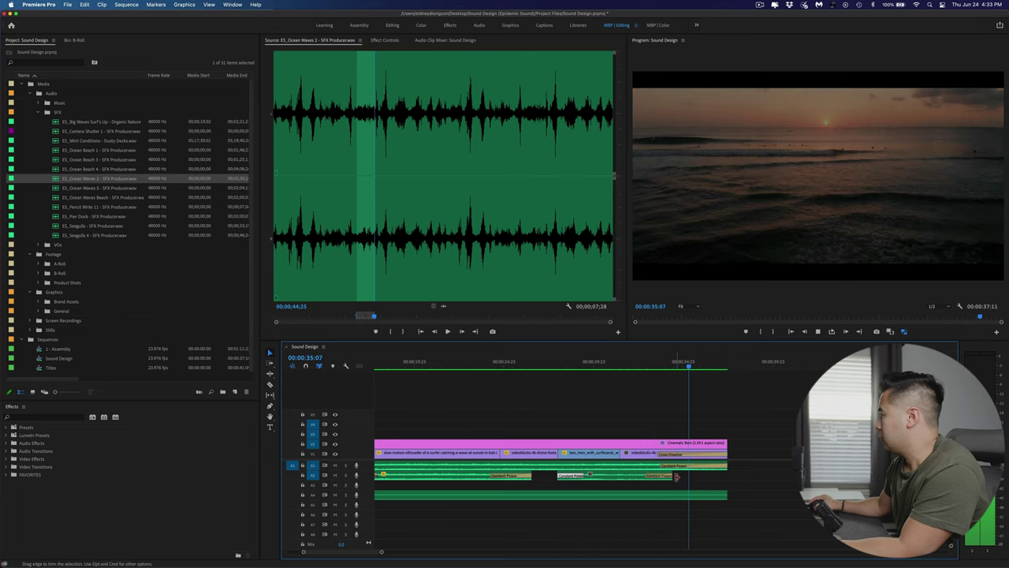
Place the ES_Ocean Beach 3 excerpt on track A3 under the surfer shot, starting slightly earlier.
left_click(496, 363)
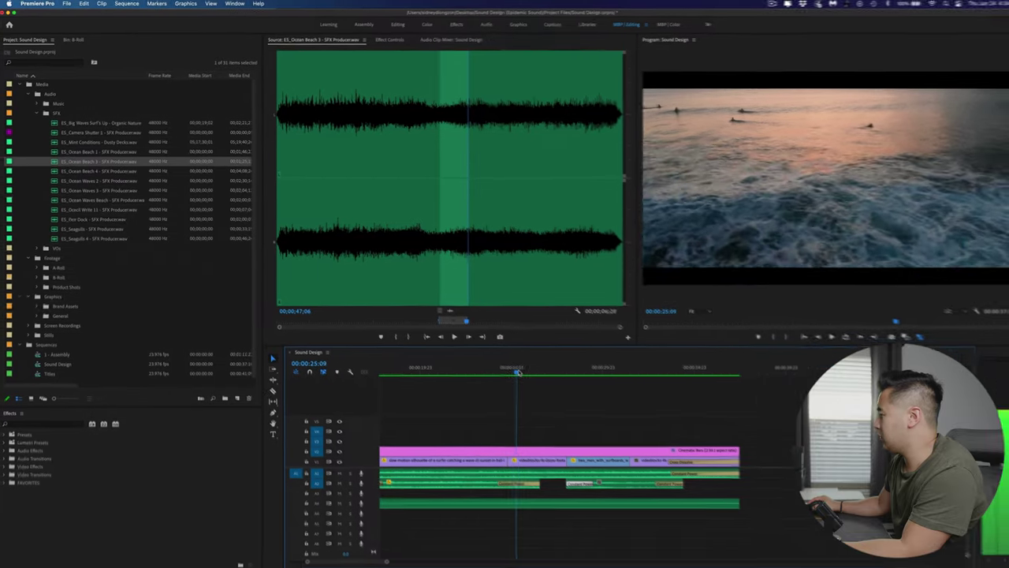
left_click(592, 426)
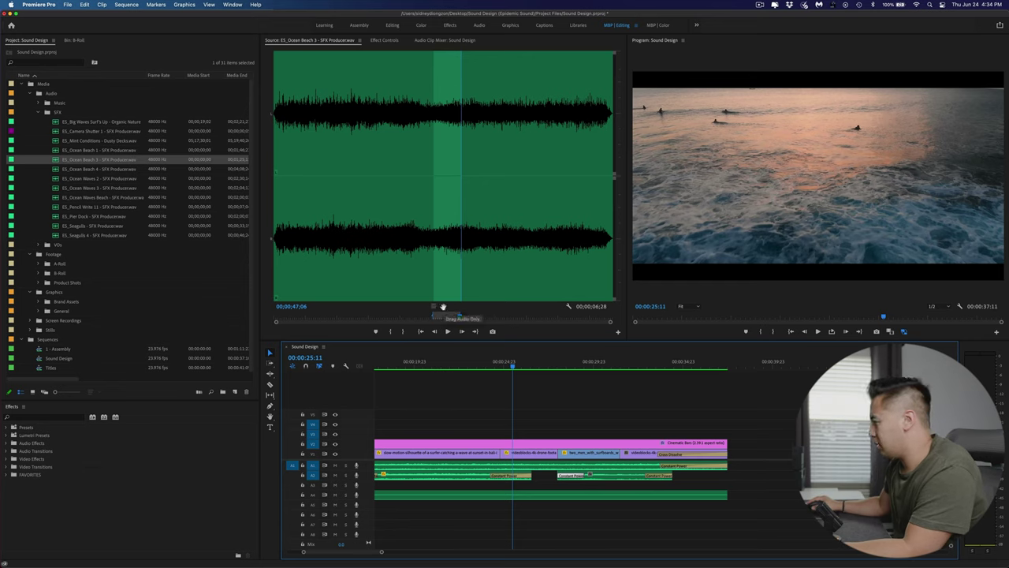
left_click_drag(443, 307, 494, 486)
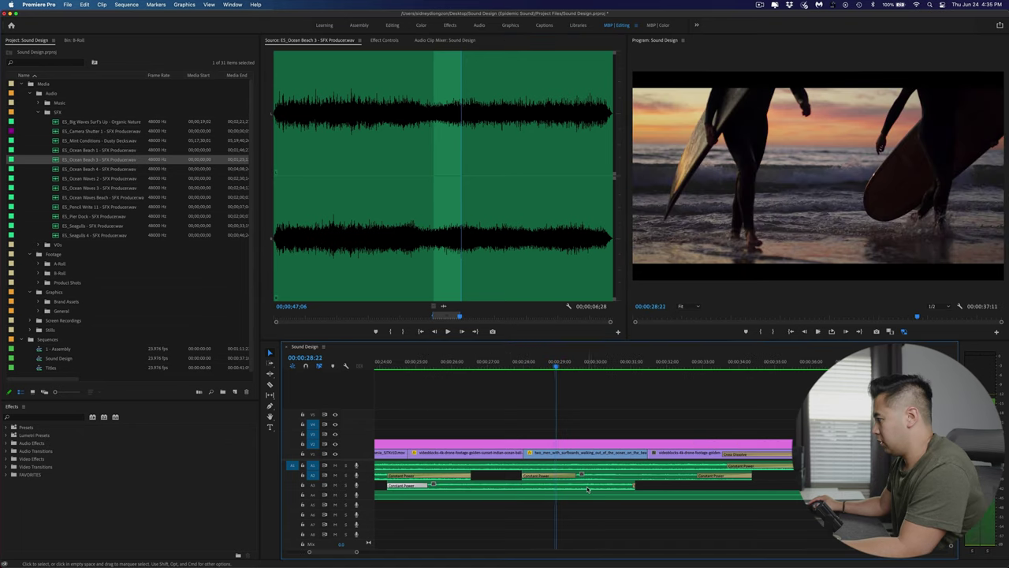
scroll(587, 490, "up", 5)
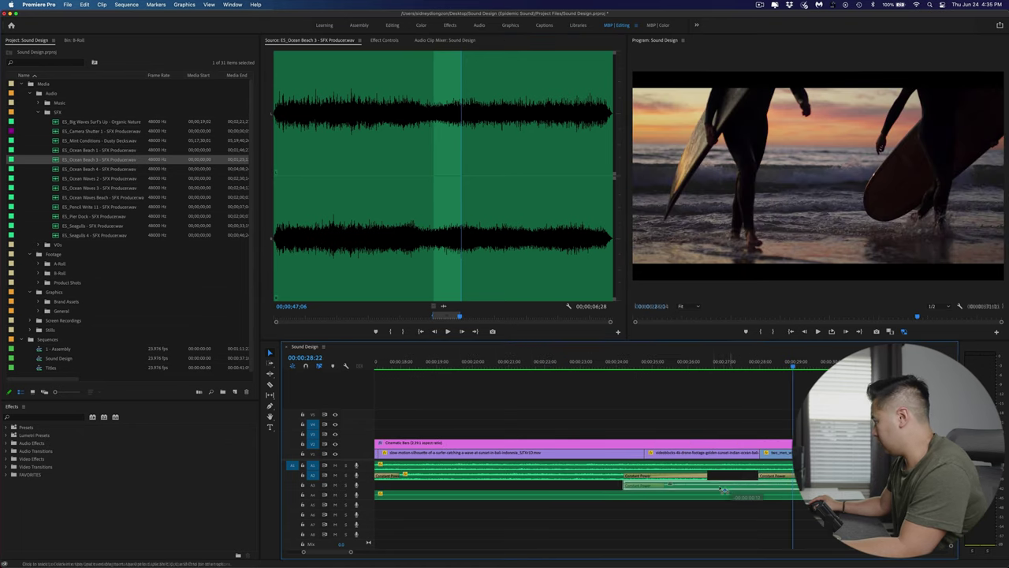
mouse_move(621, 485)
left_mouse_down()
mouse_move(610, 485)
mouse_move(618, 485)
left_mouse_up()
Play back from just before the new wave clip to hear the added layer.
left_click(597, 364)
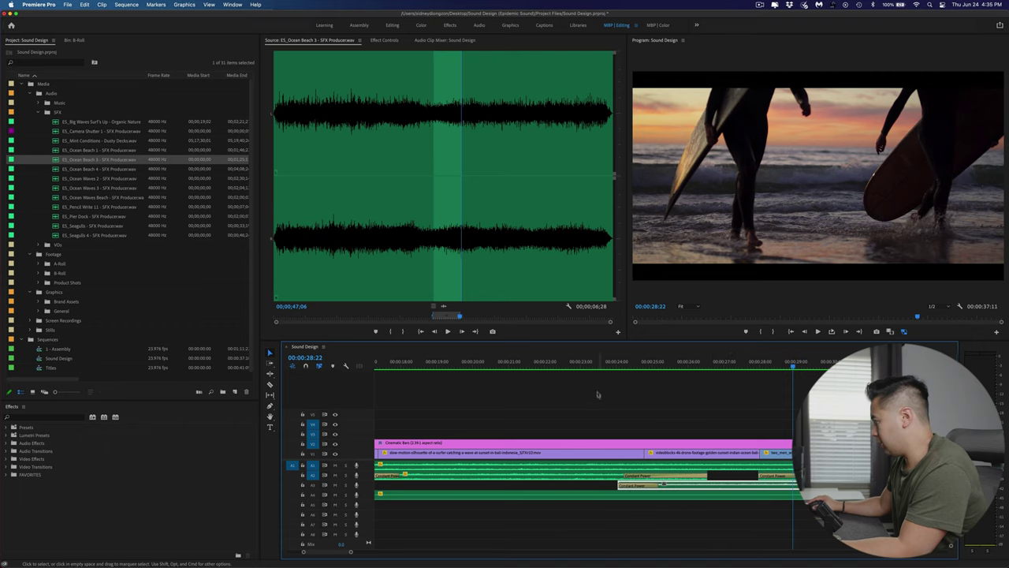
key("space")
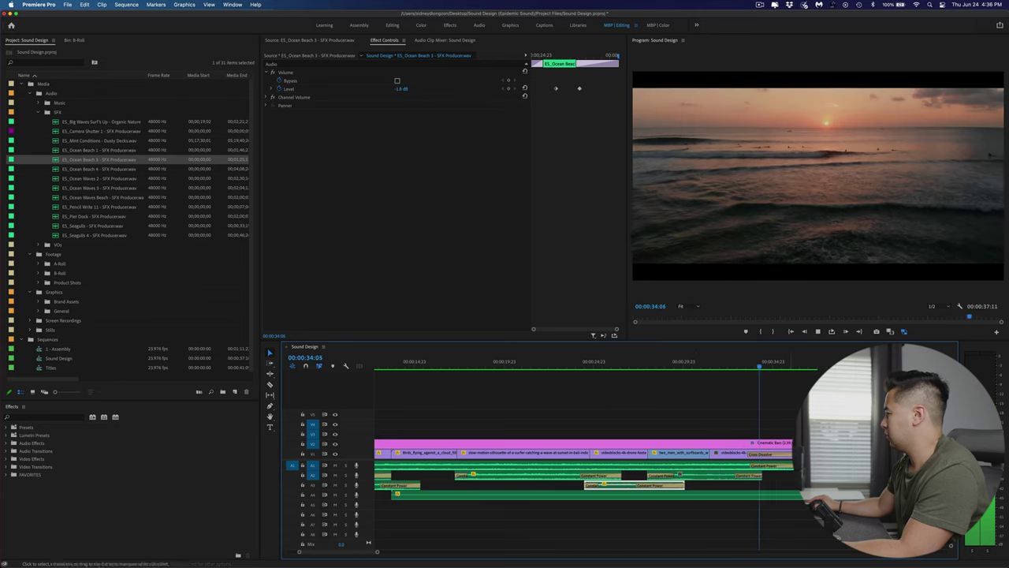
key("space")
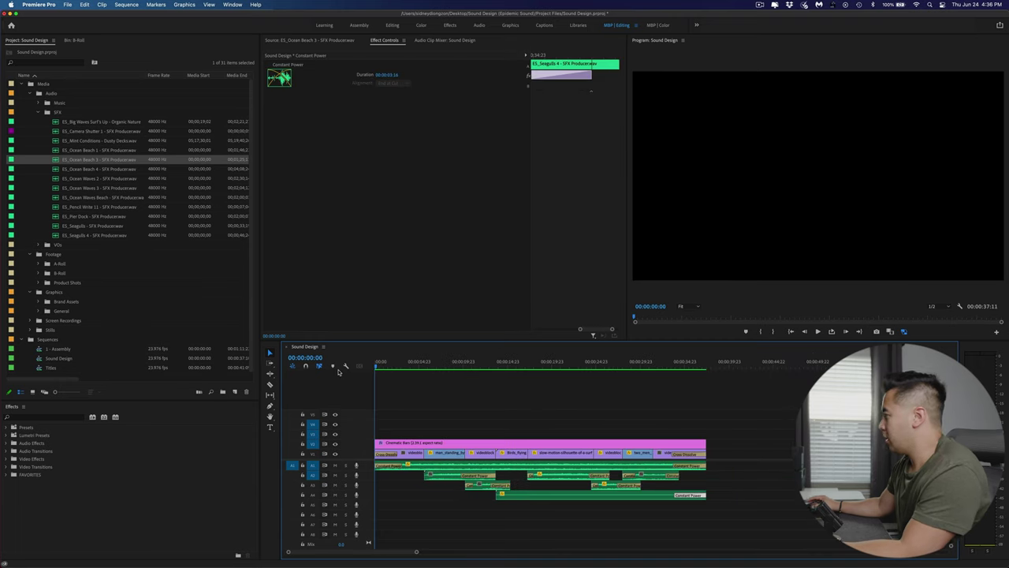
key("space")
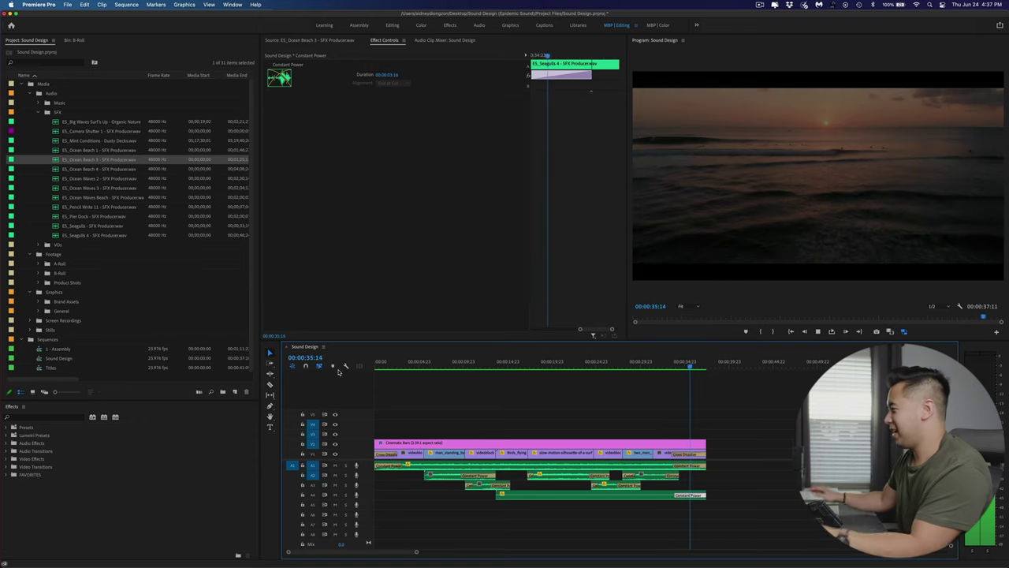
left_click(593, 362)
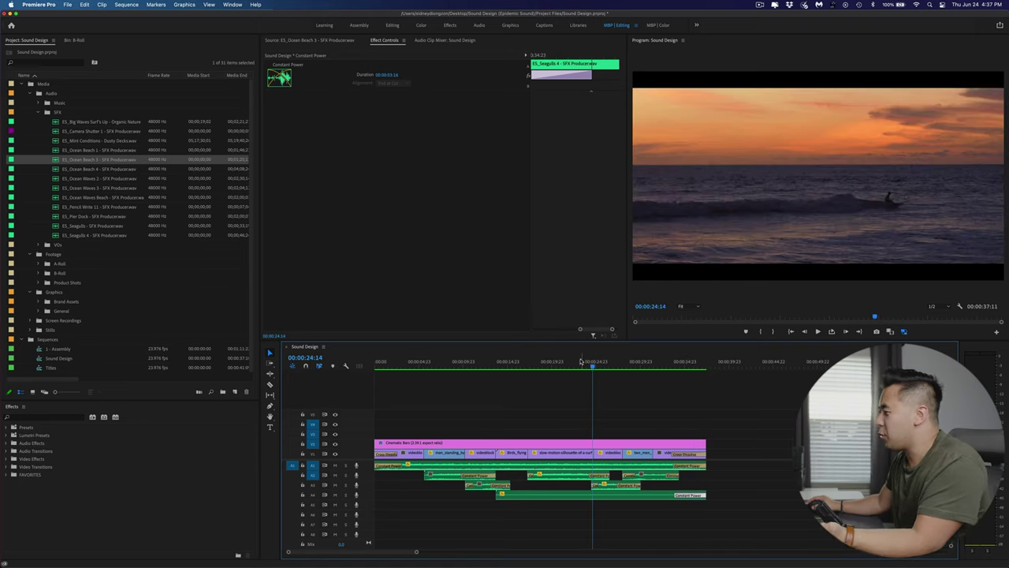
left_click(577, 362)
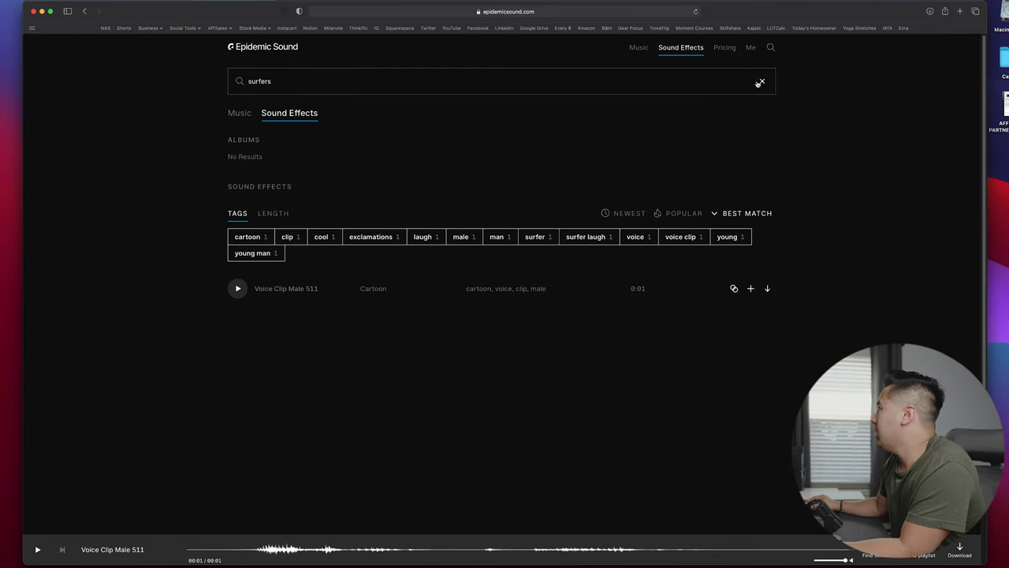
Clear the sound-effects search, switch to Music, and audition Odmjuk, then Tiger's Nest.
left_click(760, 82)
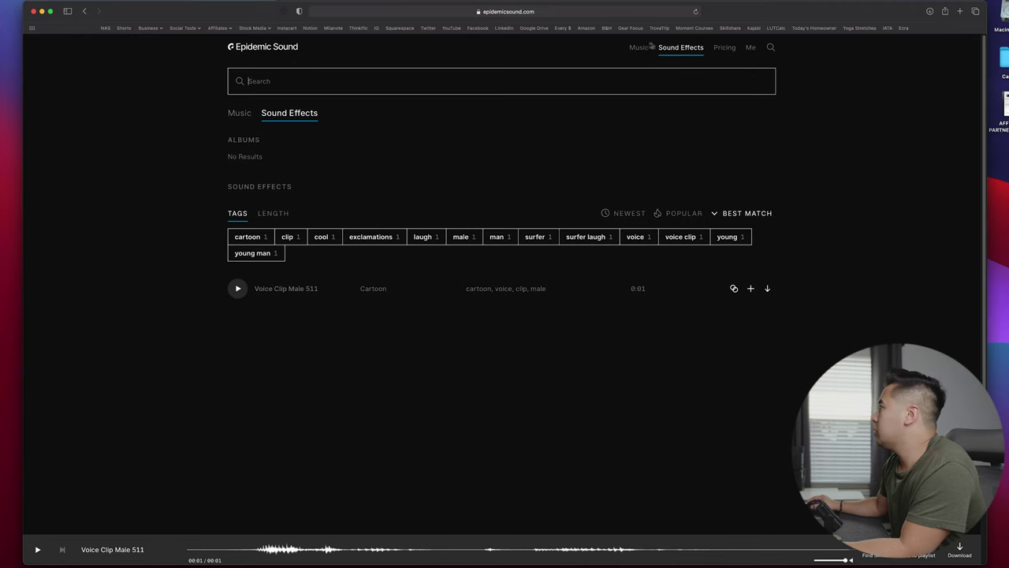
left_click(638, 47)
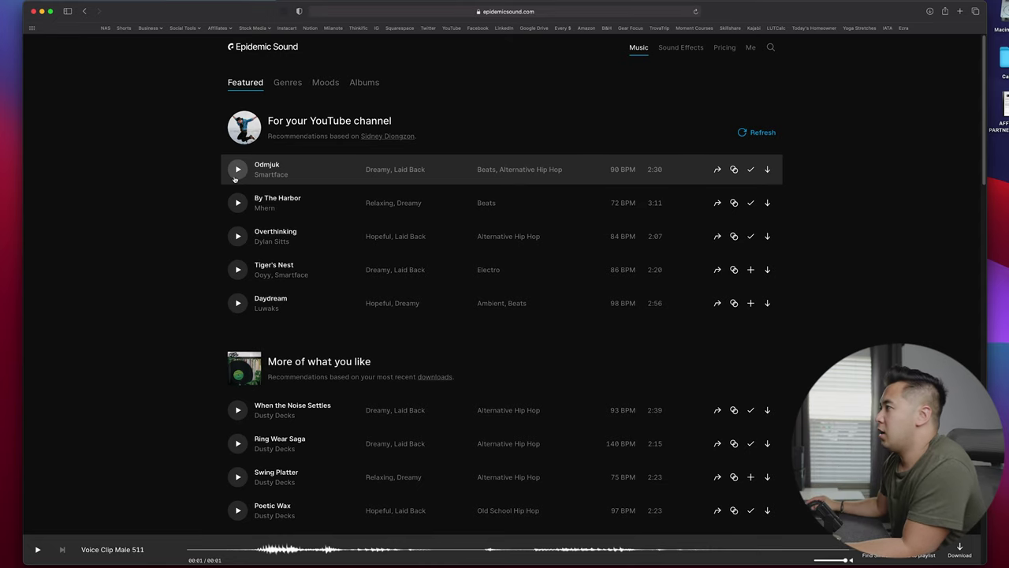
left_click(237, 170)
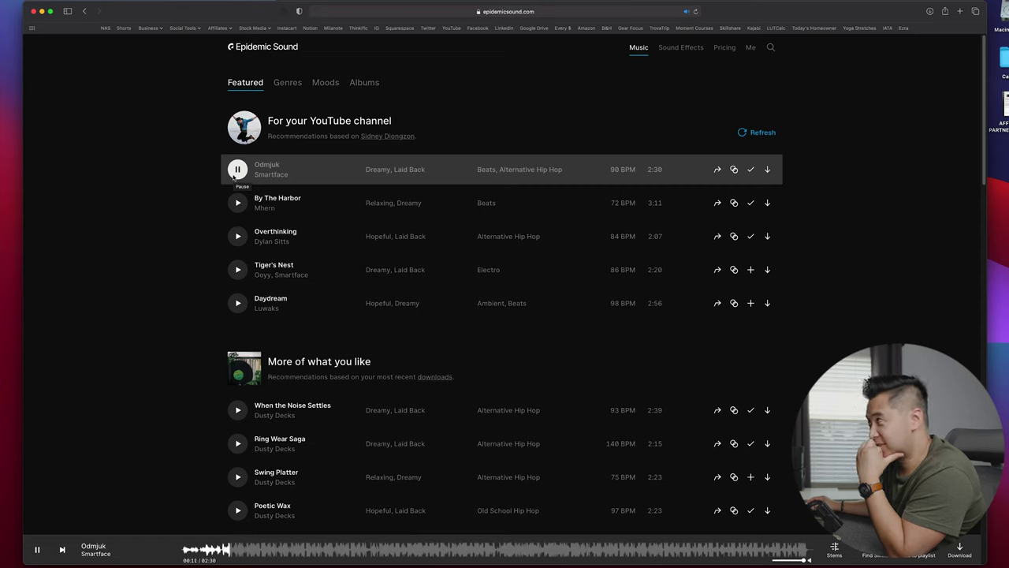
left_click(235, 173)
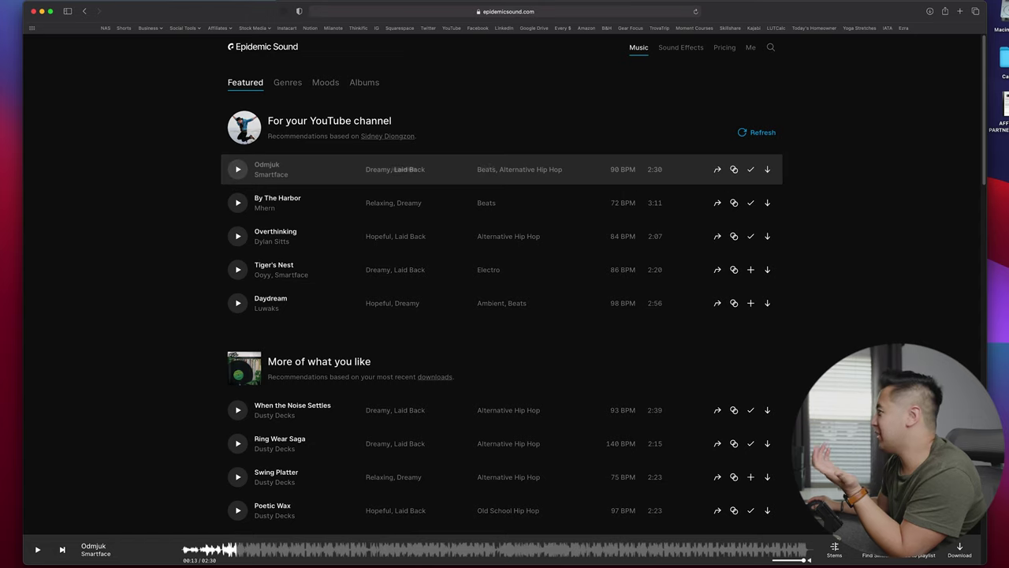
left_click(237, 269)
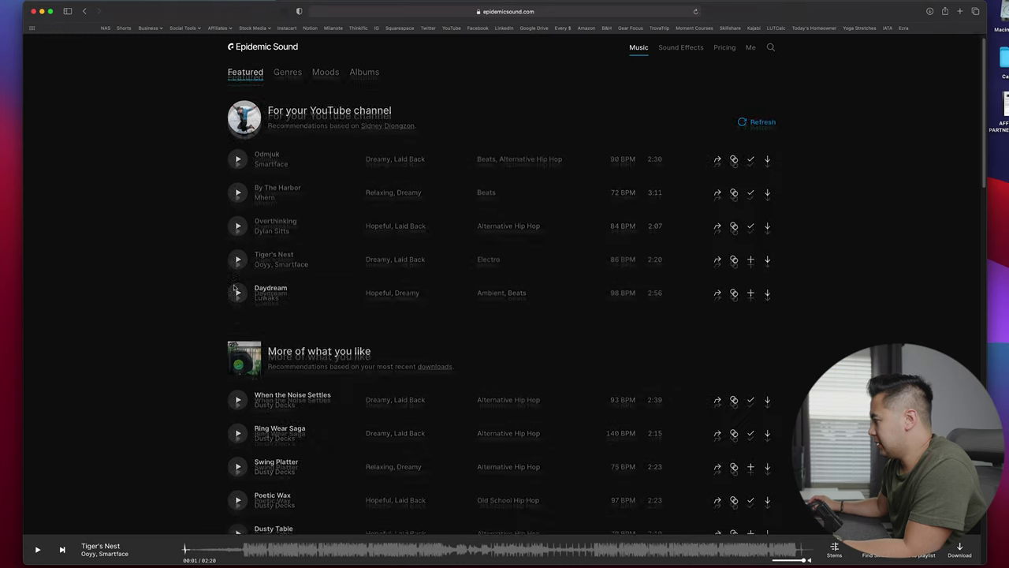
Browse the Genres list and open Ambient under Electronica & Dance.
left_click(290, 87)
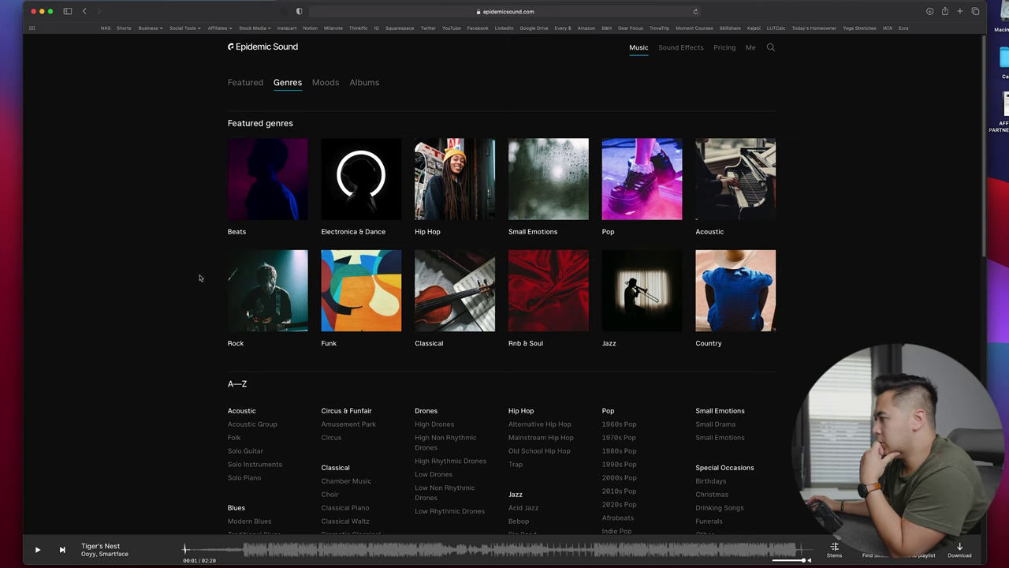
scroll(200, 277, "down", 3)
scroll(207, 331, "down", 1)
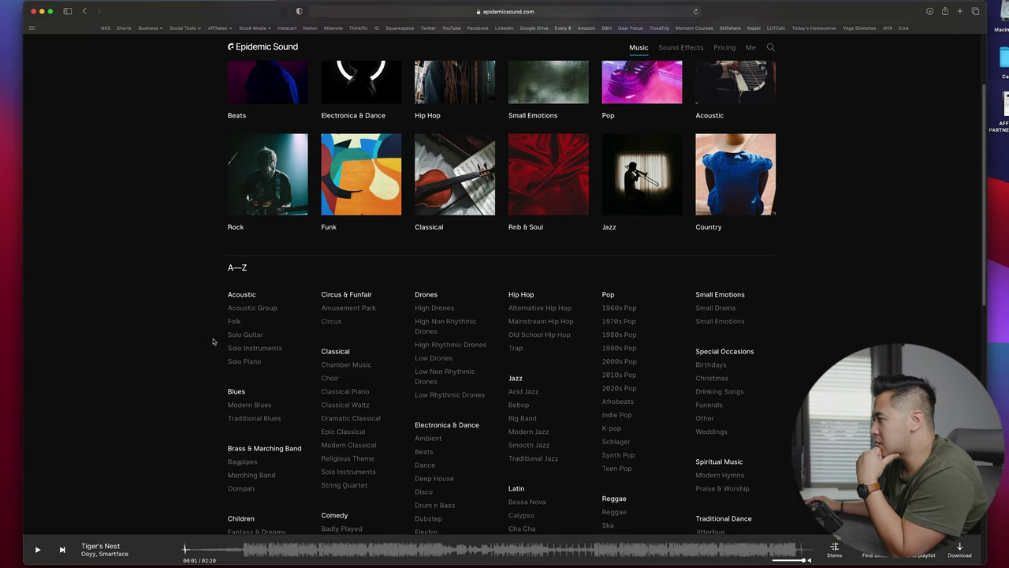
scroll(213, 342, "down", 4)
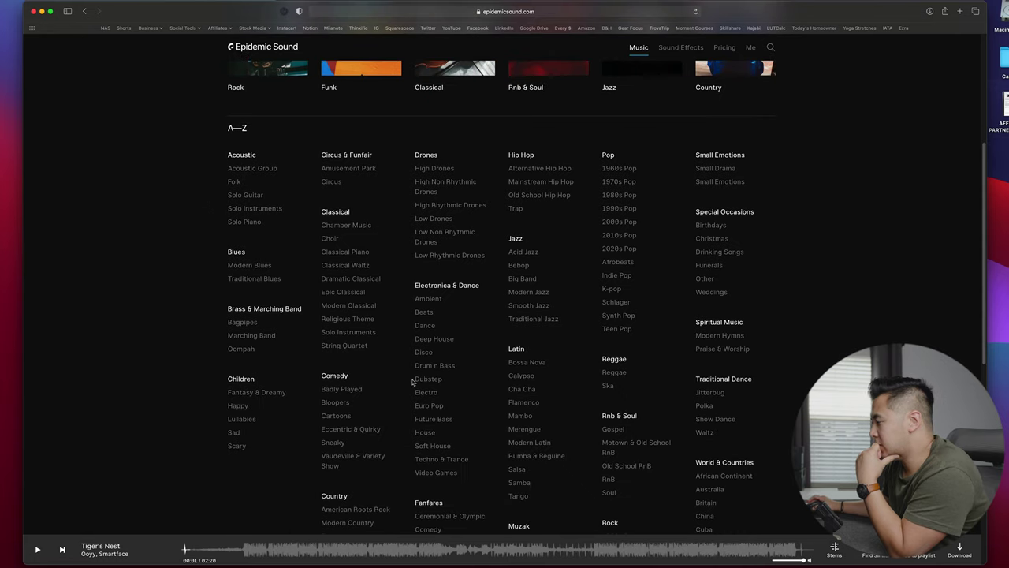
left_click(428, 299)
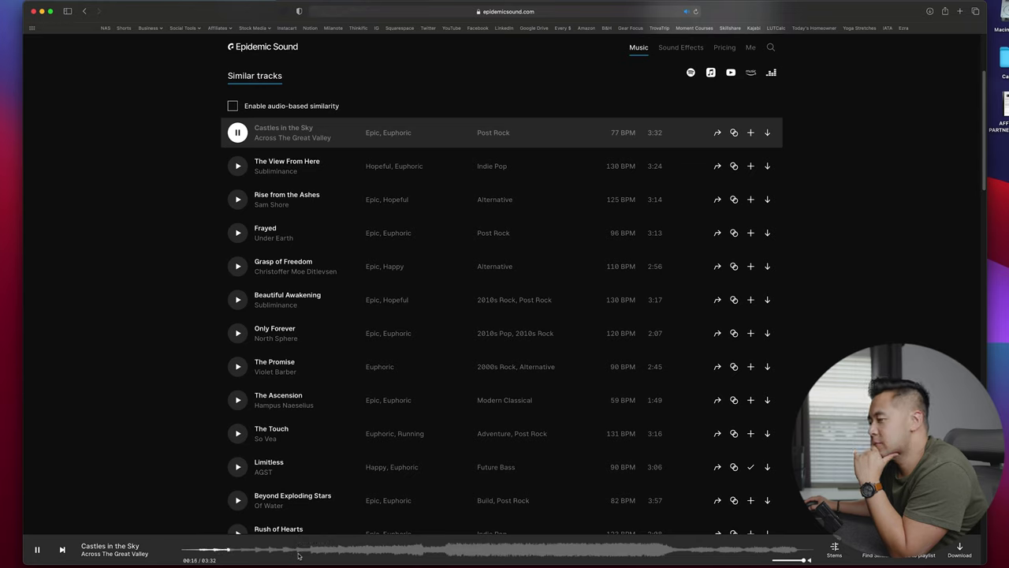
Scrub through the Castles in the Sky preview, then list its similar tracks.
left_click(655, 554)
left_click(435, 552)
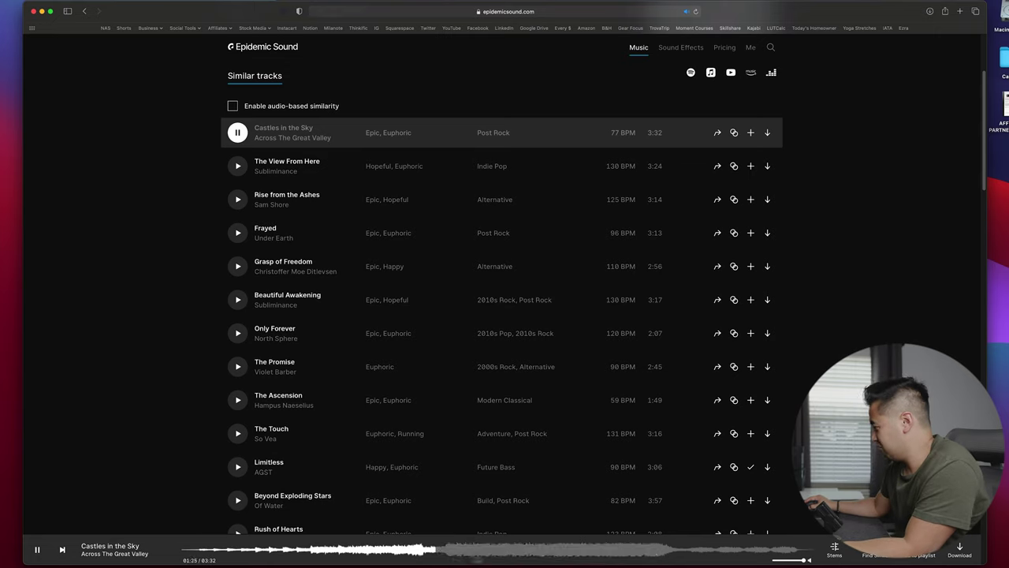
left_click(773, 554)
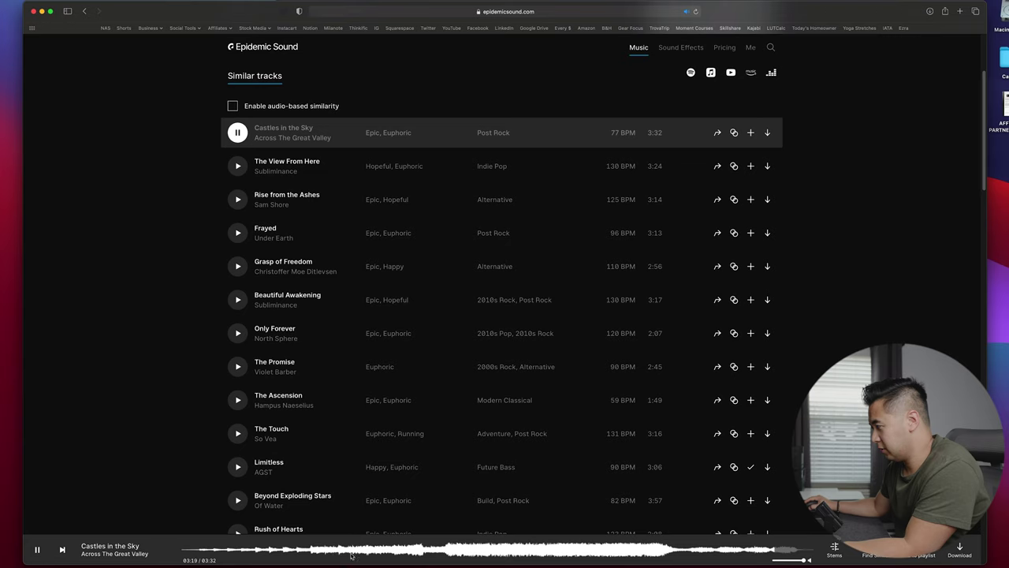
left_click(319, 553)
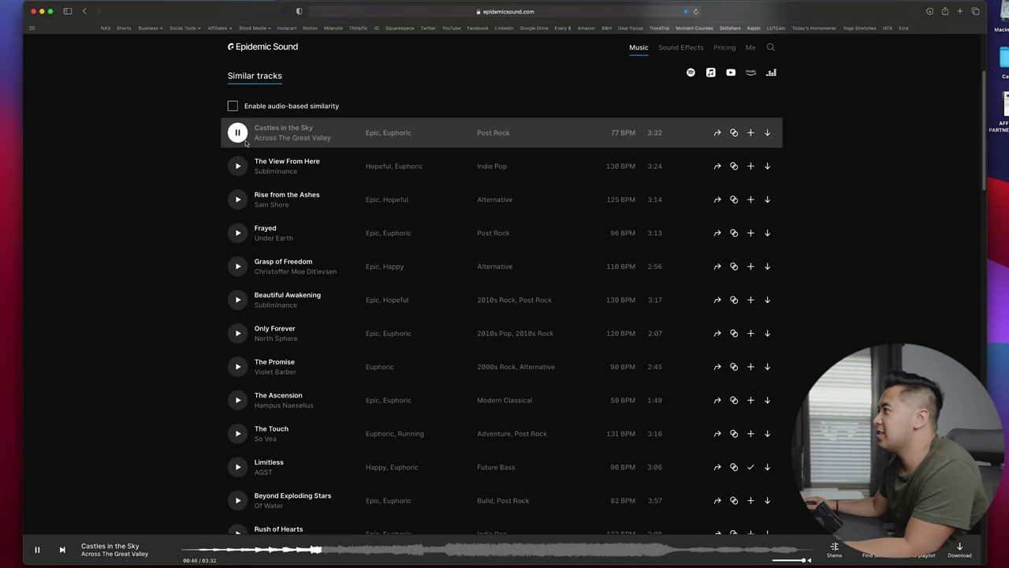
left_click(238, 133)
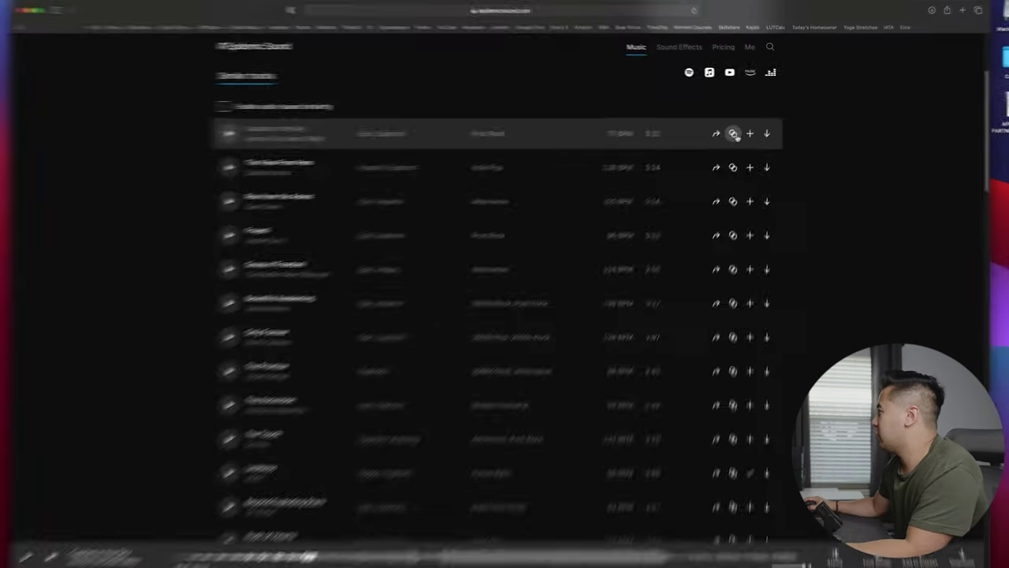
left_click(734, 134)
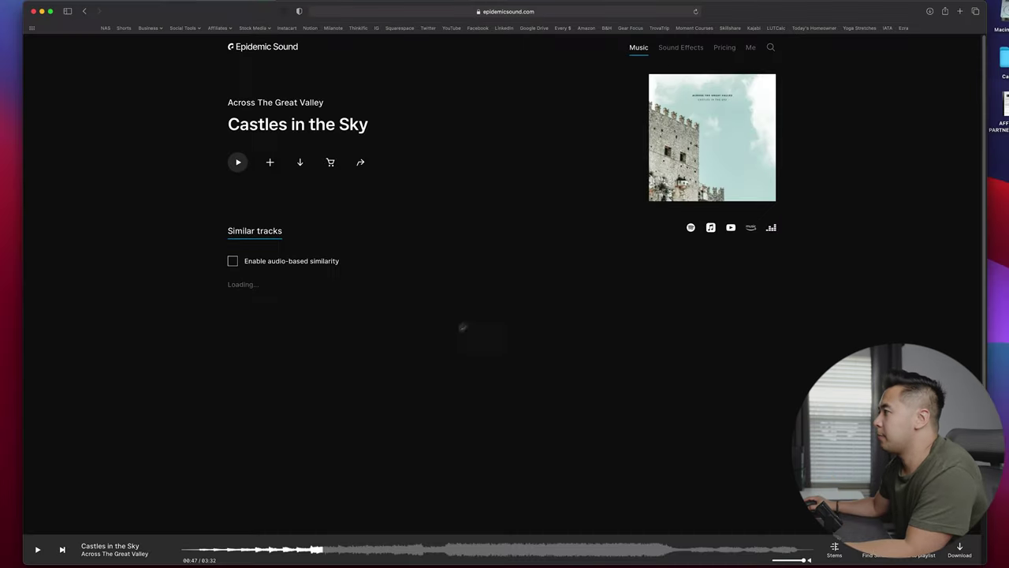
Preview And Then We Fell from the Sky and download it.
left_click(238, 288)
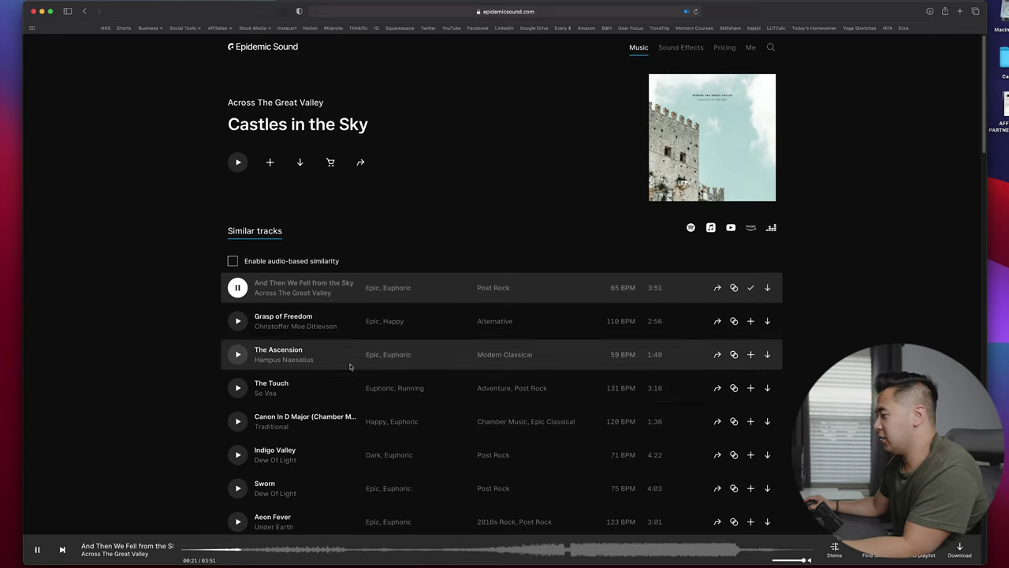
left_click(766, 289)
left_click(612, 347)
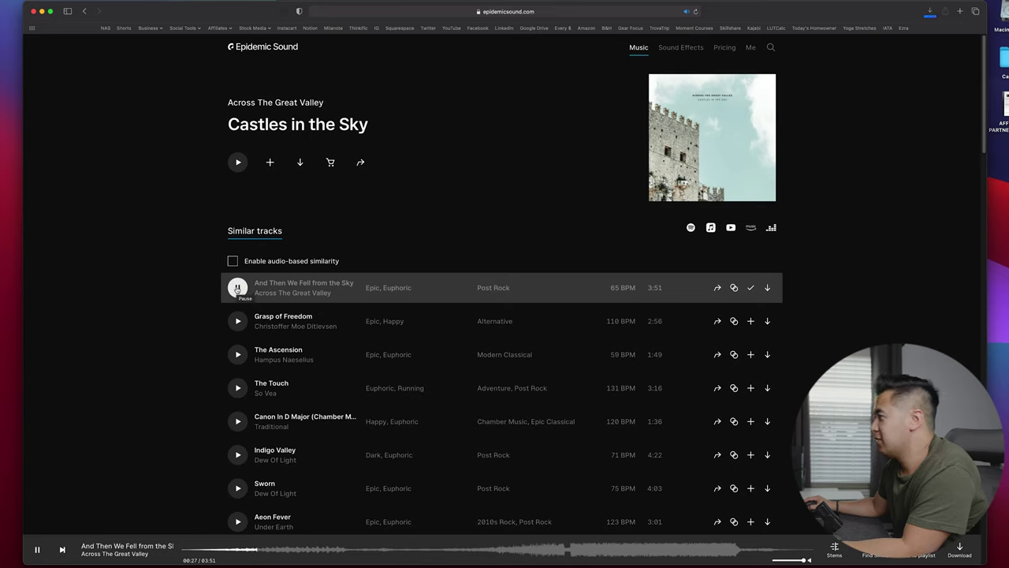
left_click(238, 288)
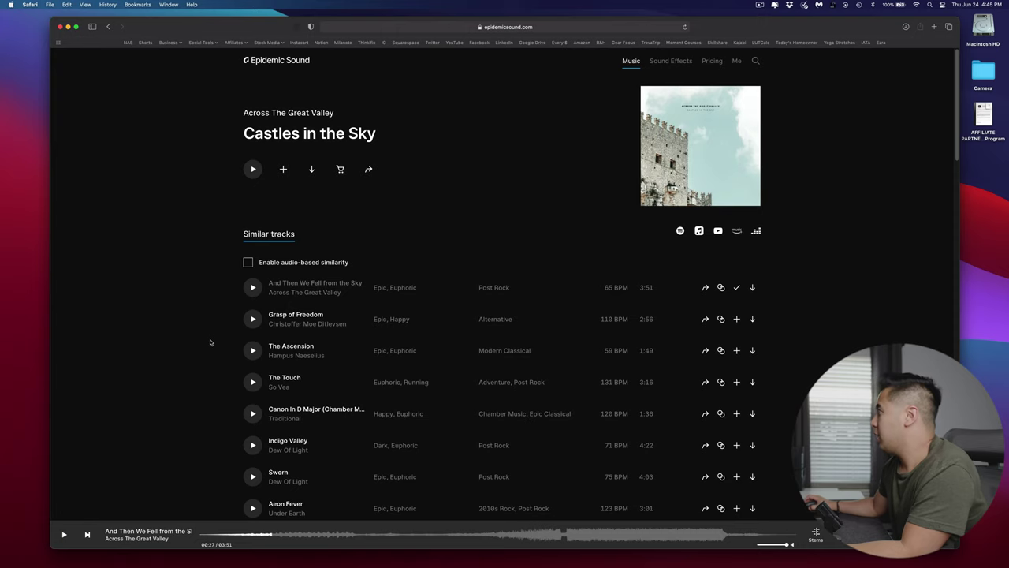
Collapse the SFX bin and load And Then We Fell from the Sky from the Music bin into the Source monitor.
key("ctrl+Right")
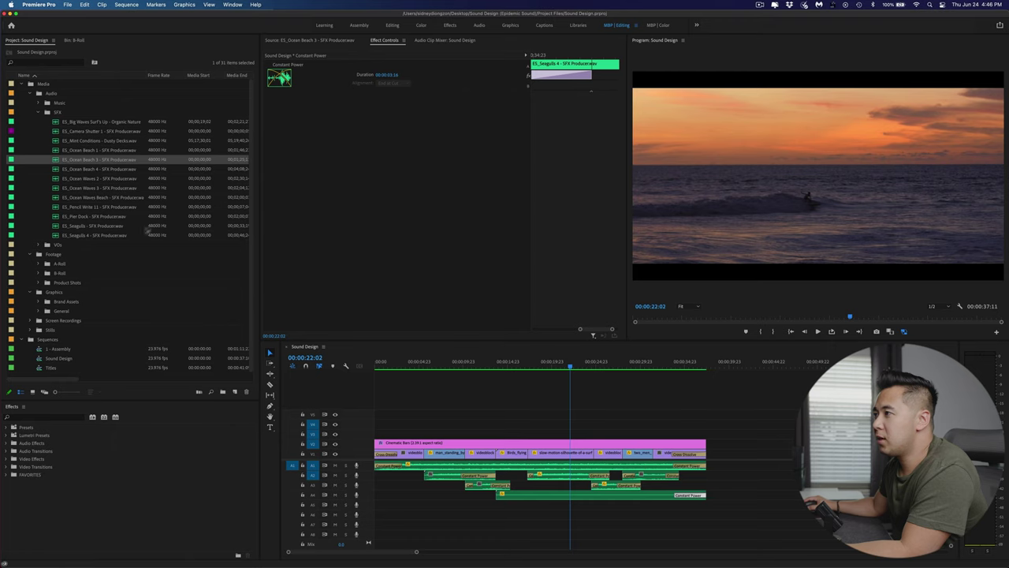
left_click(39, 112)
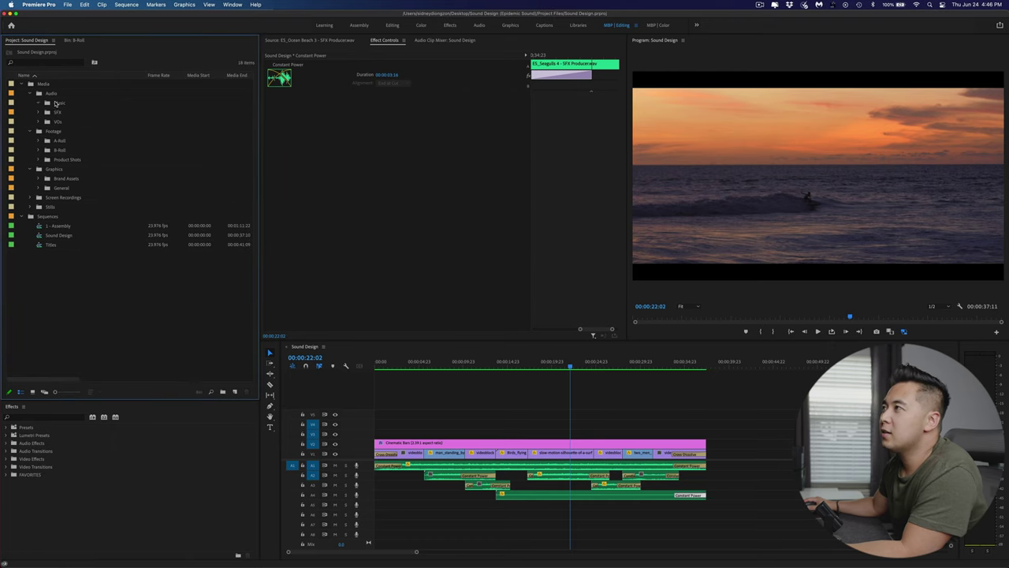
left_click(57, 103)
double_click(94, 111)
left_click(305, 318)
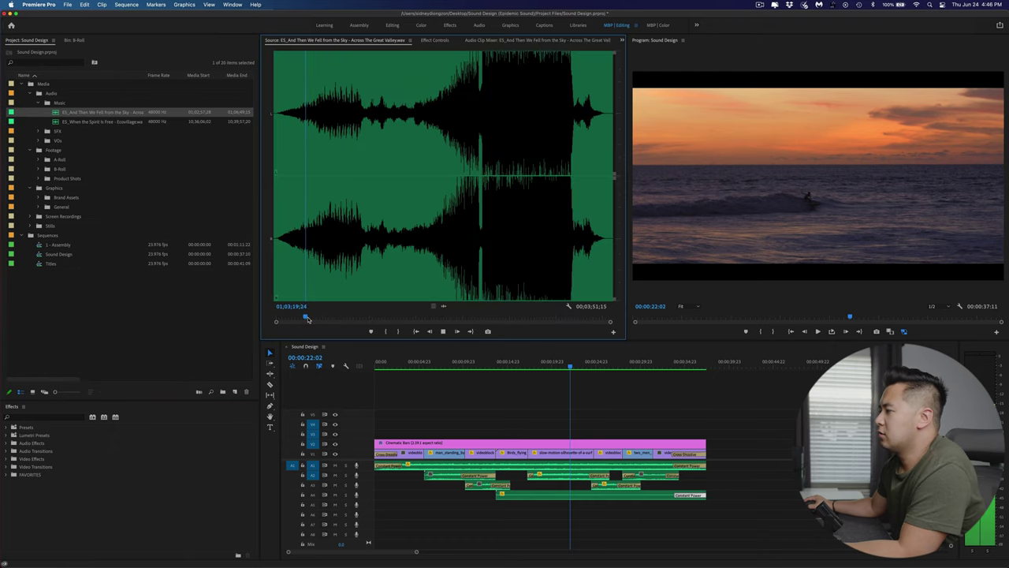
Lay the music's audio on a lower empty track and play the sequence from the start.
left_click_drag(443, 307, 375, 503)
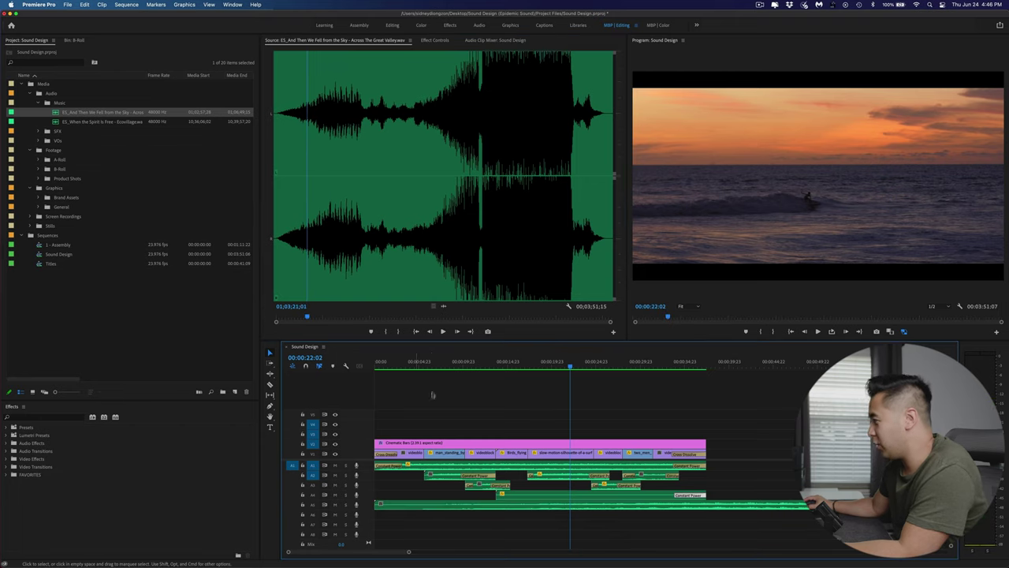
key("Home")
key("space")
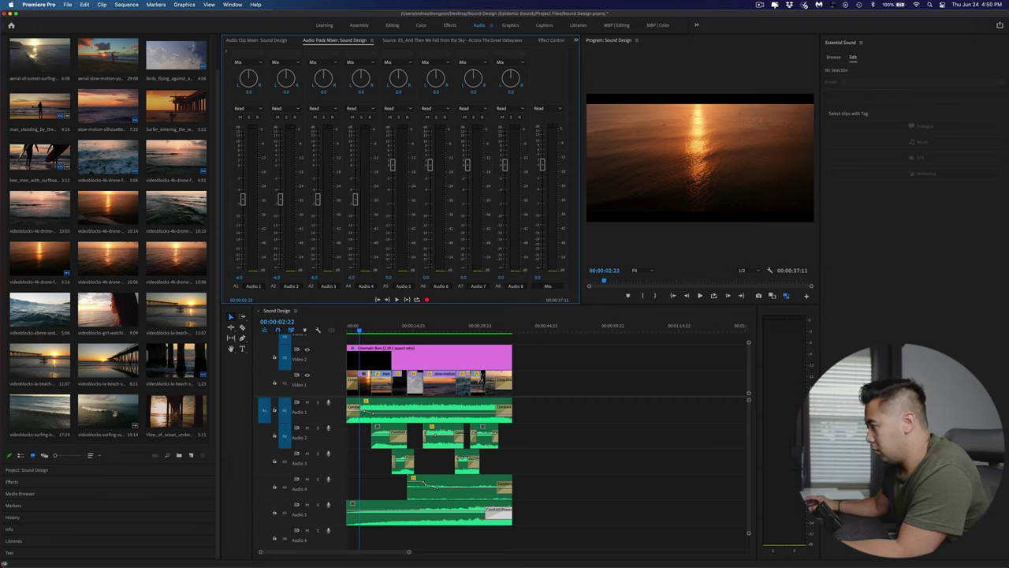
left_click_drag(359, 327, 316, 329)
key("space")
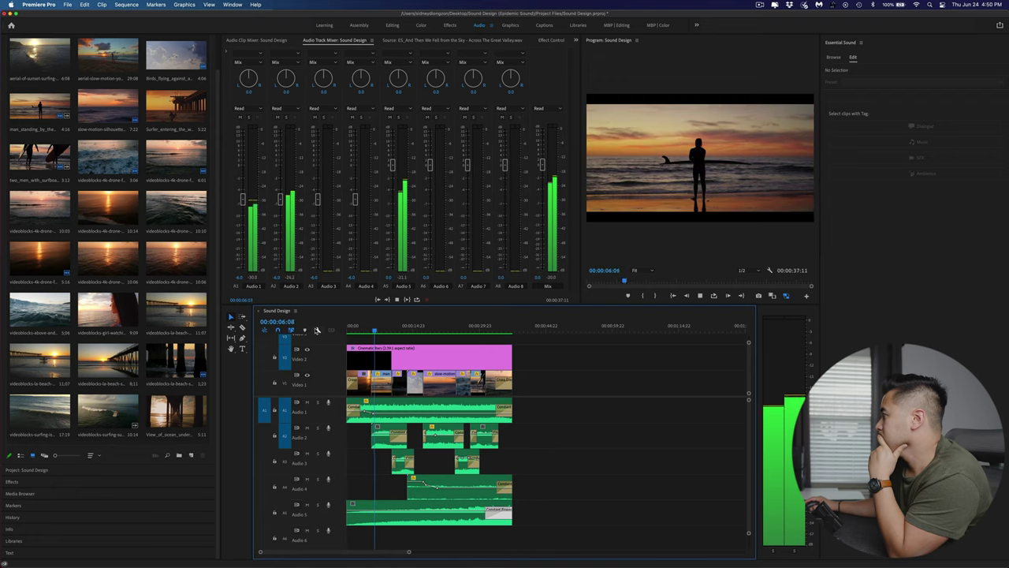
key("space")
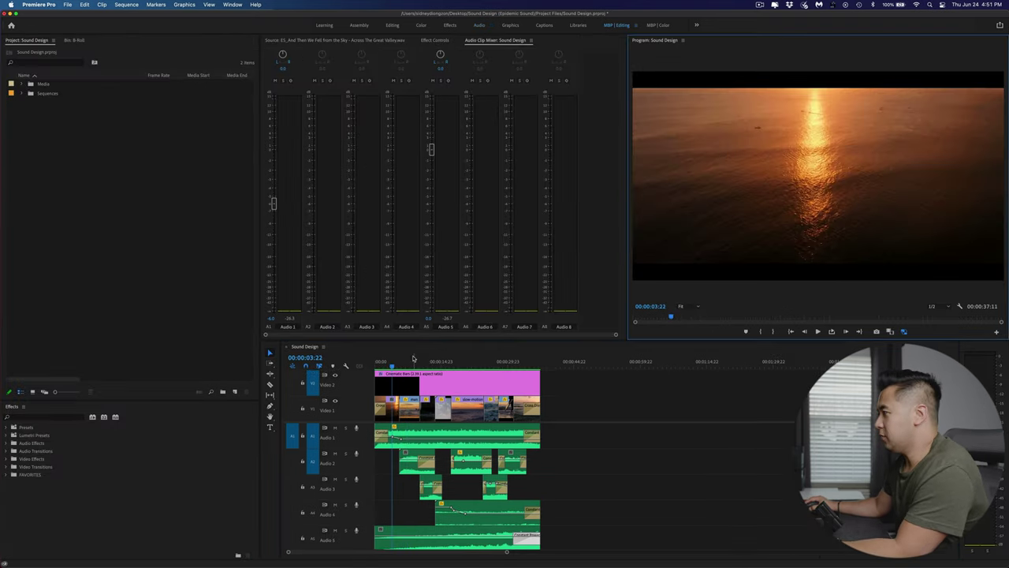
Play the balanced mix from the start, then replay the ending from the surfers shot near 30 seconds.
key("Home")
key("space")
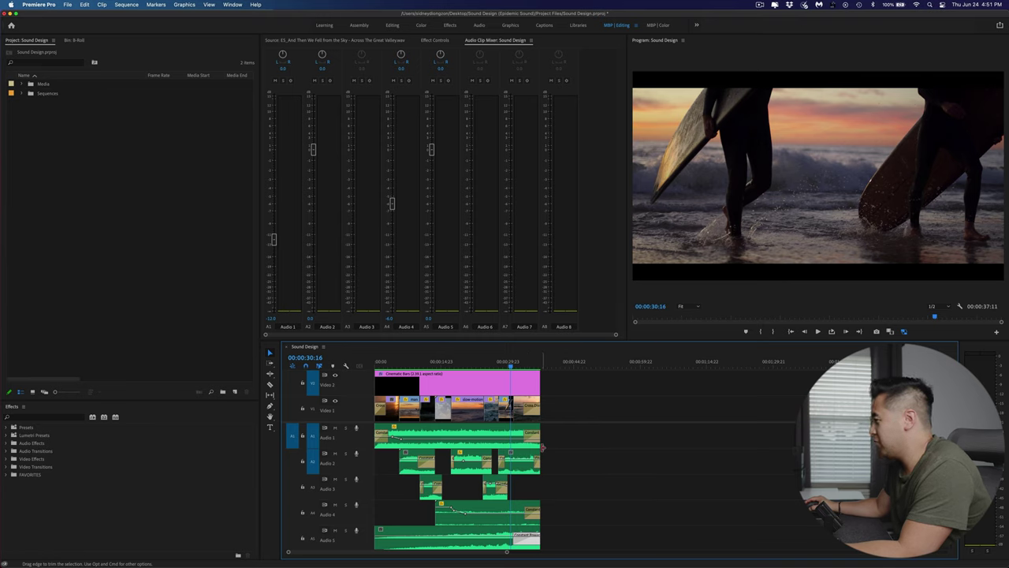
key("space")
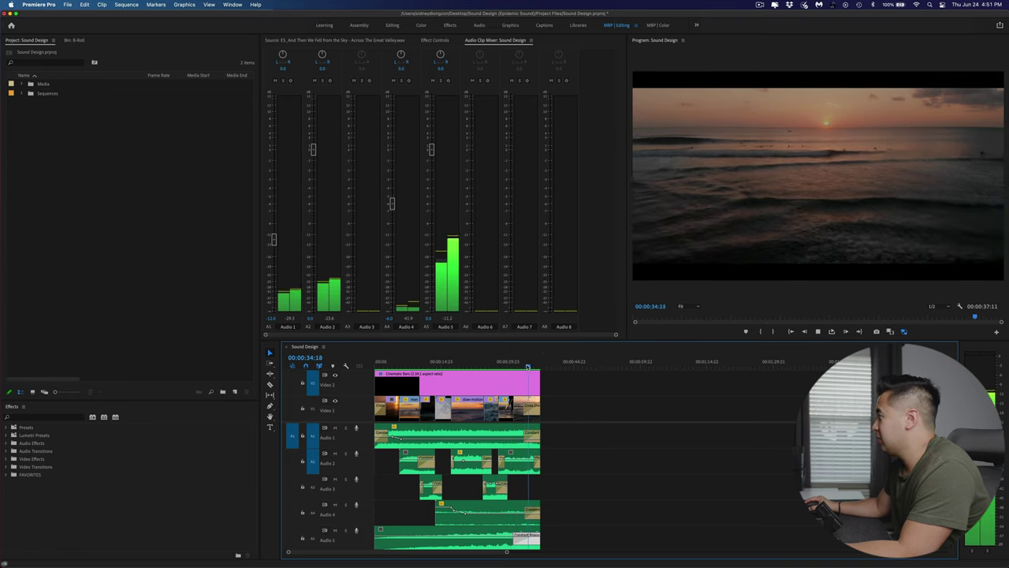
left_click(508, 364)
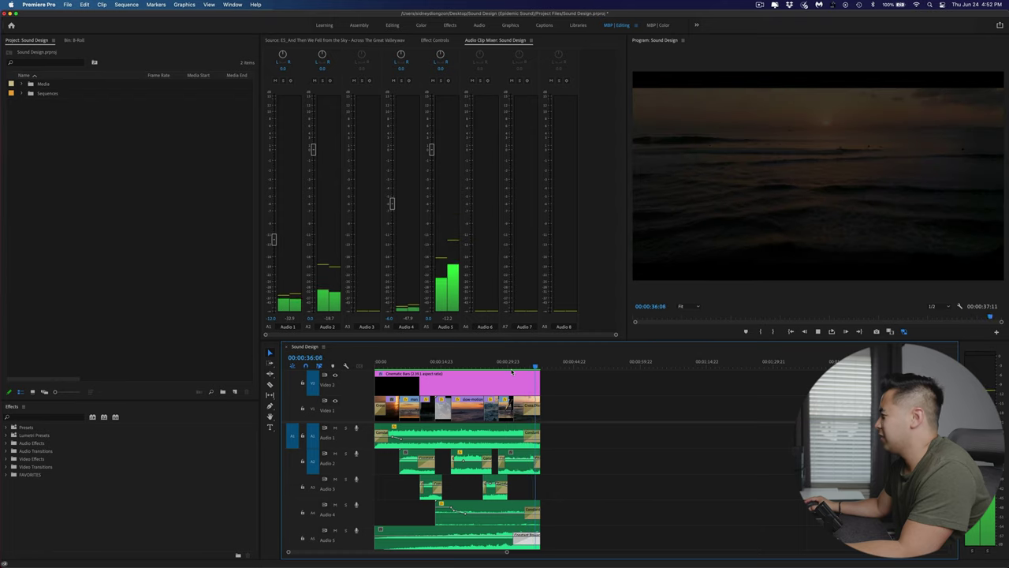
key("space")
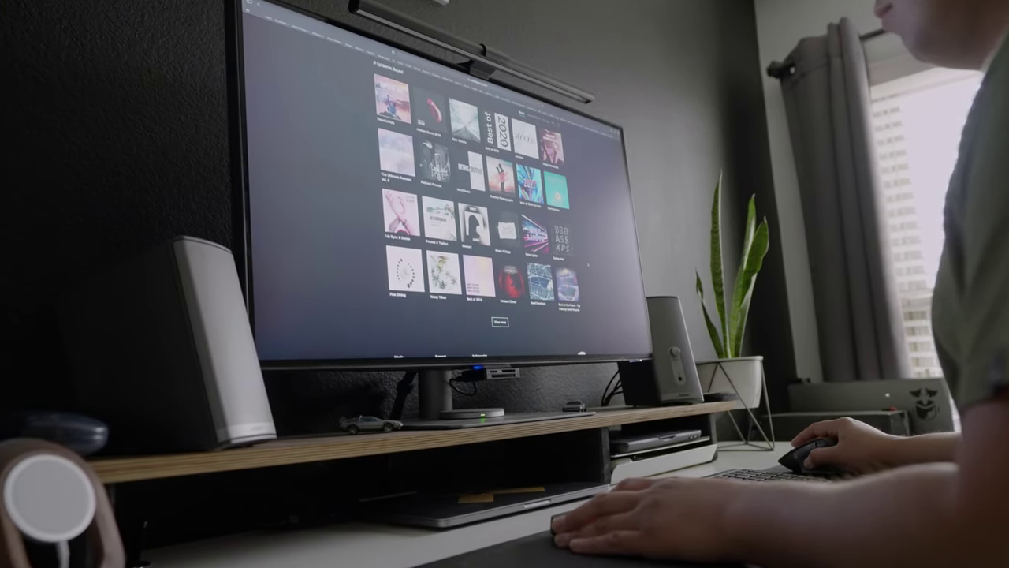
Select the Promos & Trailers album in the Epidemic Sound album grid.
left_click(440, 225)
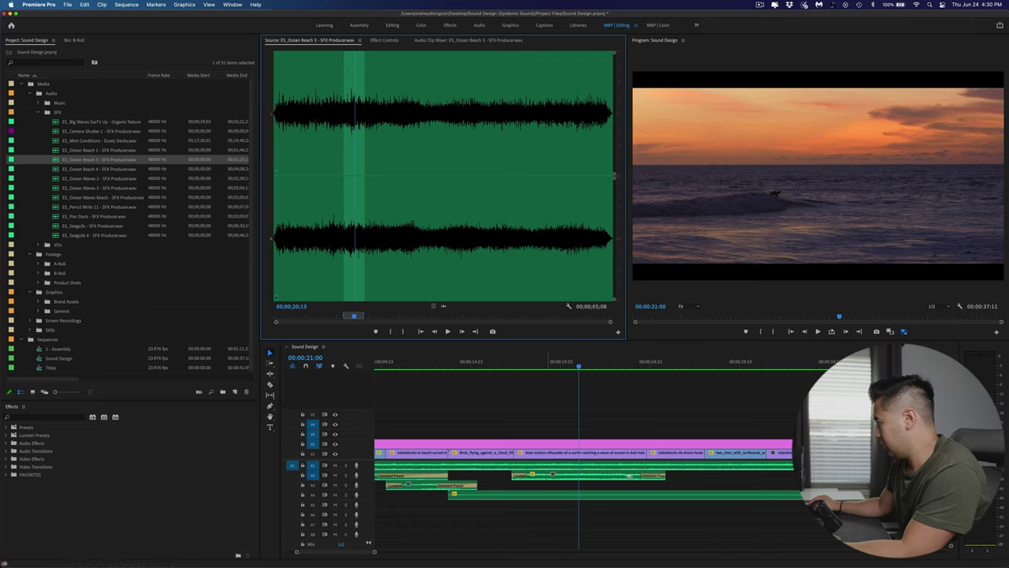
Move the long music clip from A7 up to A6 and play the sequence.
left_click(652, 477)
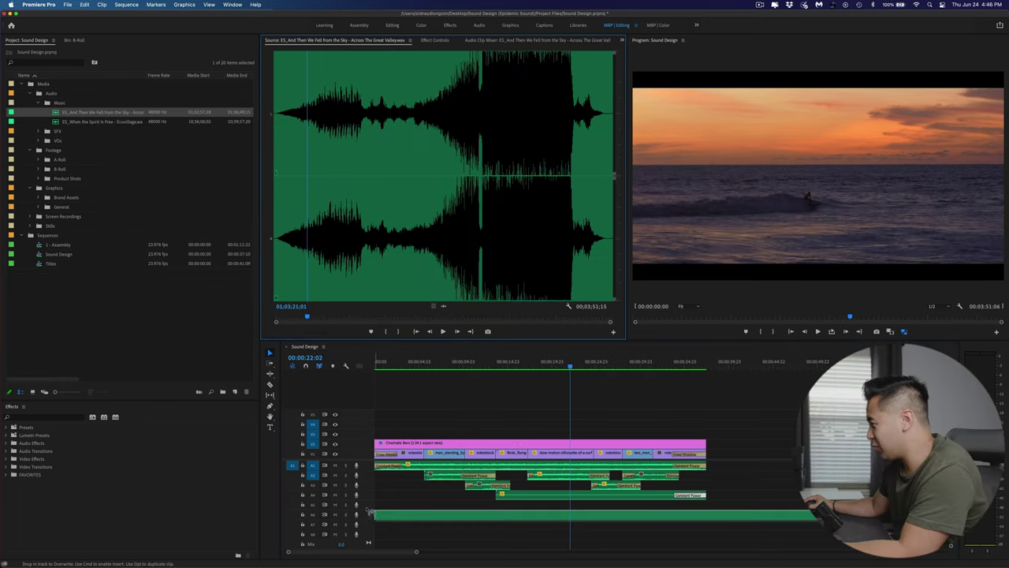
left_click_drag(370, 511, 372, 503)
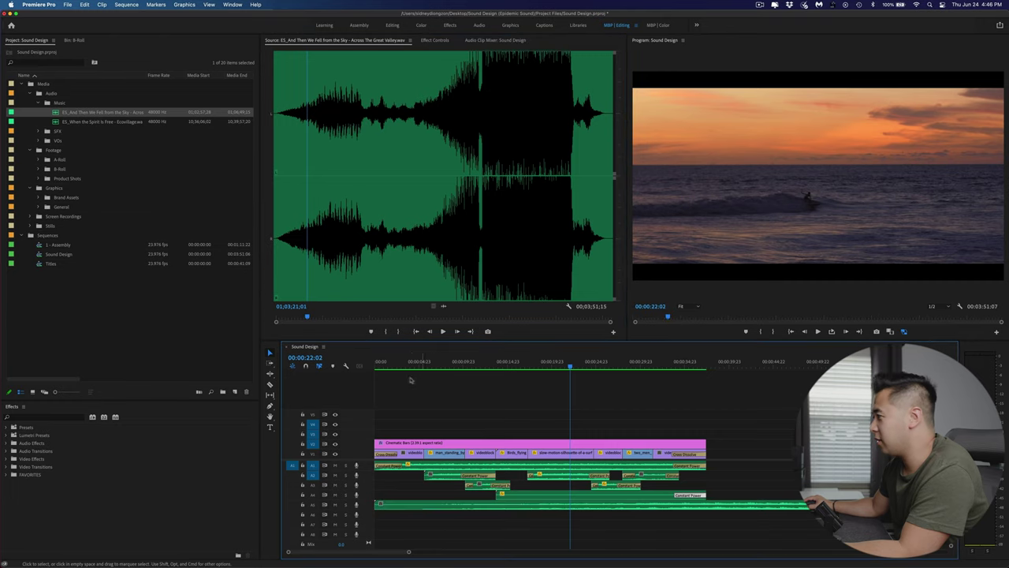
key("space")
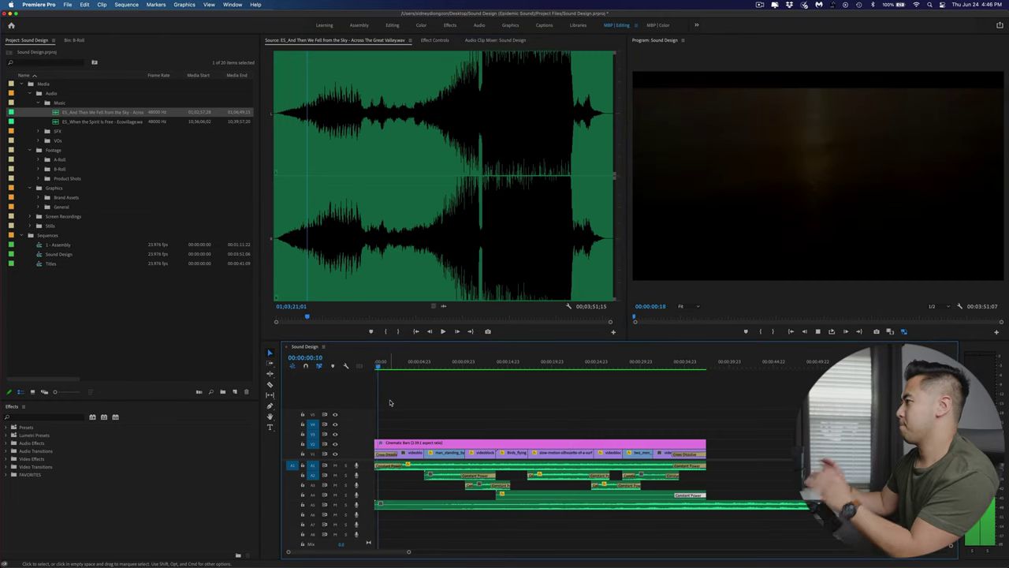